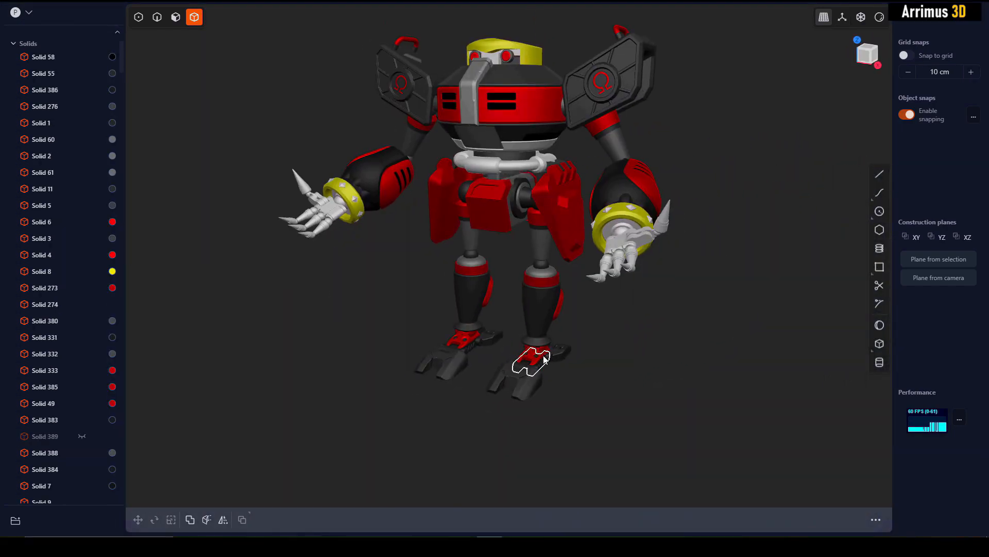
left_click(545, 359)
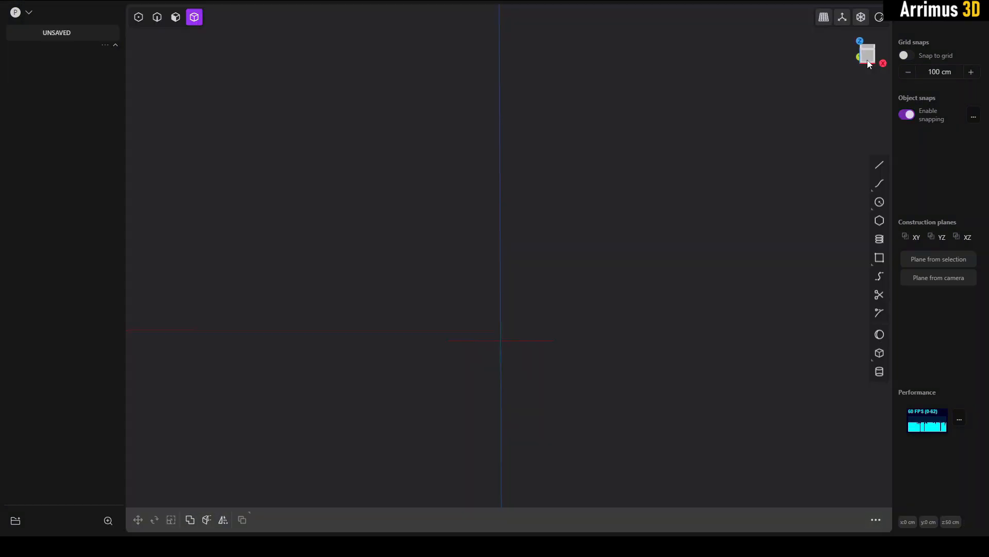
Step: Draw a six-sided polygon centred on the vertical axis in the XZ plane, aligned to the X axis and about 394 cm across its corners
left_click(879, 221)
left_click(469, 209)
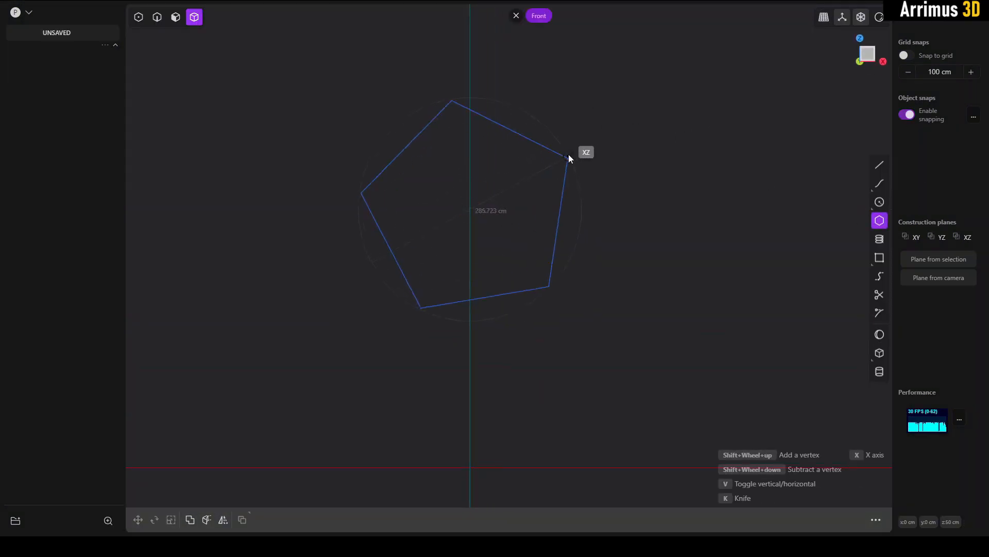
scroll(596, 166, "down", 1, "shift")
scroll(596, 166, "up", 2, "shift")
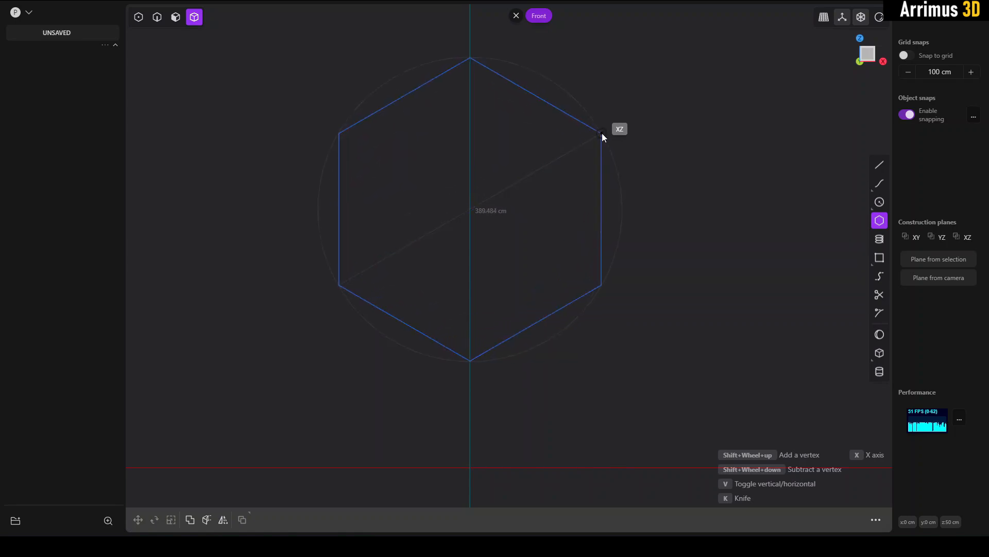
key("x")
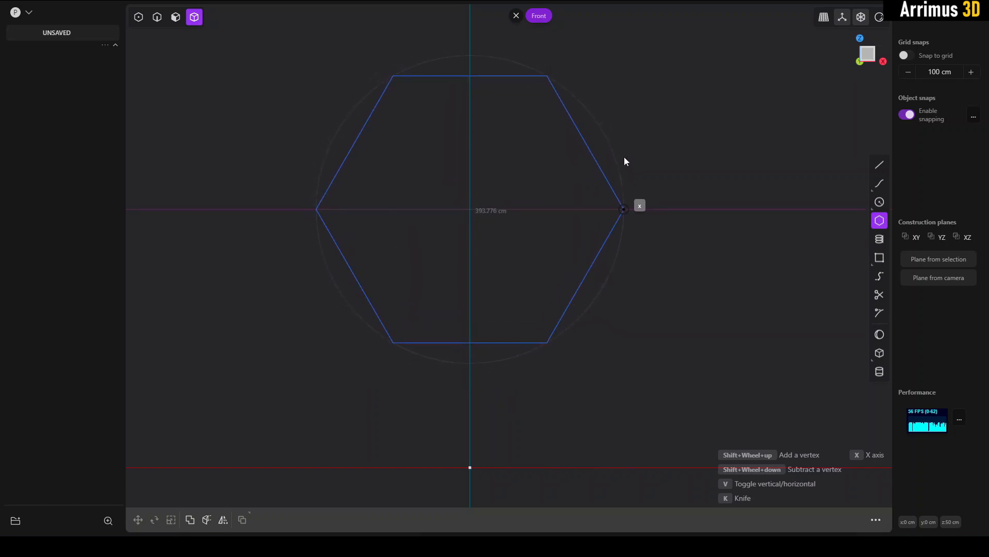
left_click(625, 161)
Step: Extrude the hexagon region into a thick hexagonal plate
middle_click_drag(658, 165, 577, 199)
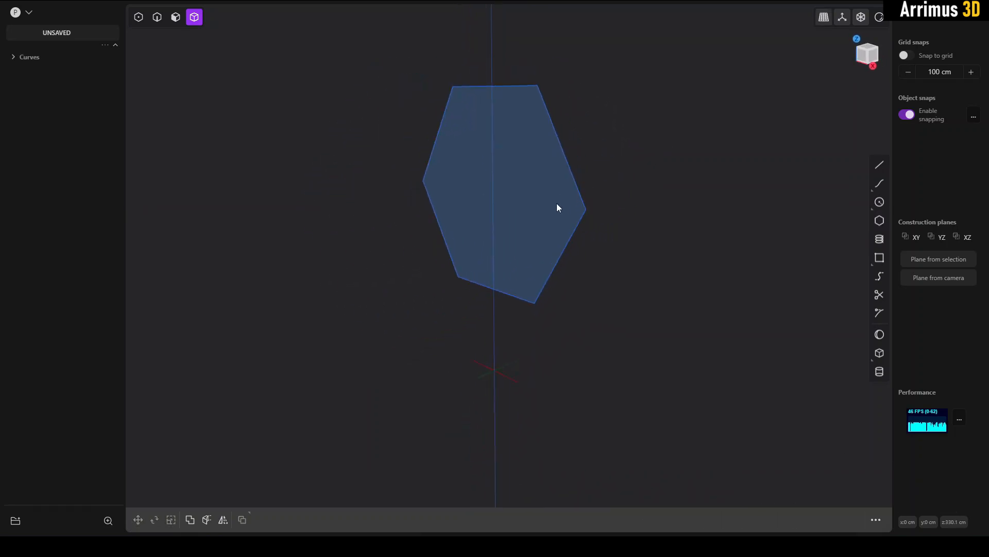
key("e")
left_click(594, 172)
Step: Scale the original hexagon curve down to a small hexagon with a perimeter of about 319 cm
key("2")
left_click(573, 174)
middle_click_drag(530, 174, 582, 169)
scroll(582, 169, "down", 1)
key("s")
left_click(492, 181)
right_click(507, 171)
Step: Isolate the small hexagon in front view and duplicate it directly above, snapping corner to corner with a 91.412 cm Z offset
middle_click_drag(518, 179, 520, 203, "shift")
scroll(520, 203, "up", 1)
left_click(865, 59)
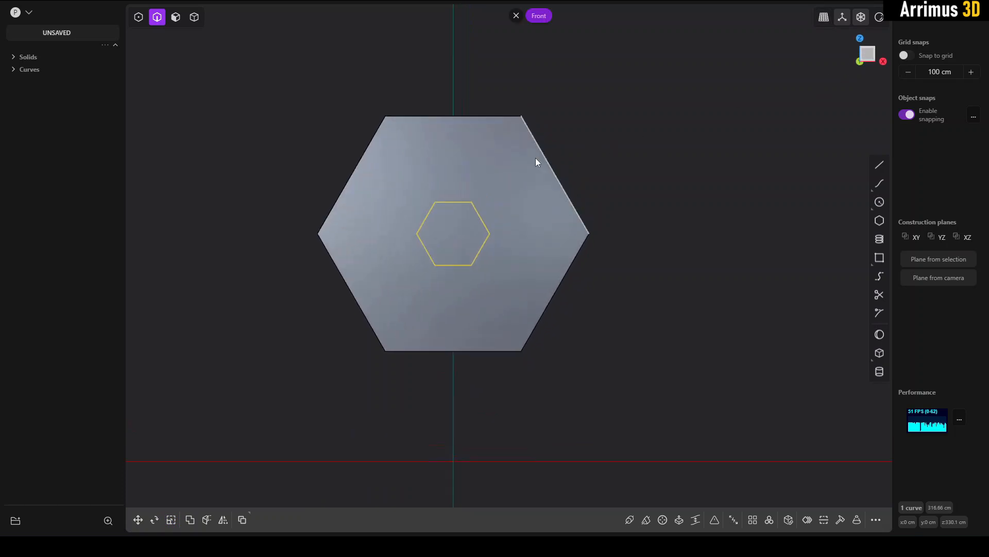
key("slash")
key("g")
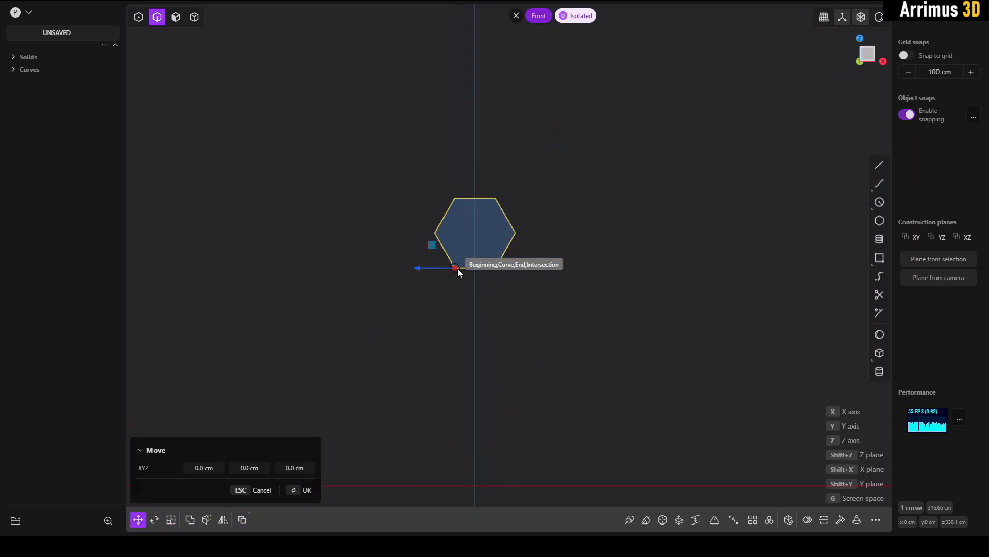
left_click(457, 268)
left_click(451, 201)
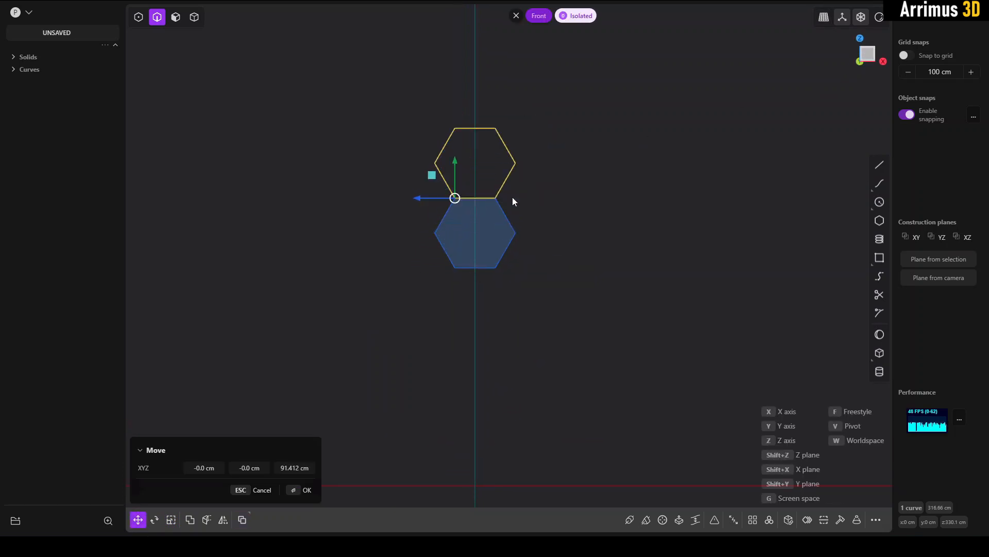
middle_click_drag(516, 201, 521, 253, "shift")
right_click(520, 253)
Step: Duplicate both hexagons 182.823 cm upward, snapping corners to form a column of four
left_click_drag(543, 209, 462, 285)
middle_click_drag(455, 266, 463, 280, "shift")
key("shift+1")
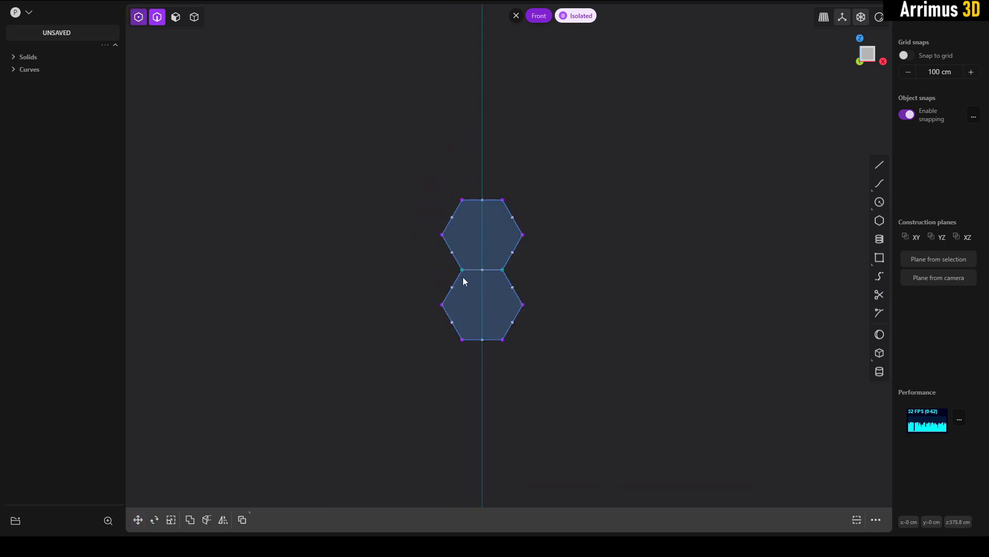
key("2")
left_click_drag(549, 253, 462, 201)
key("shift+d")
key("v")
left_click(463, 339)
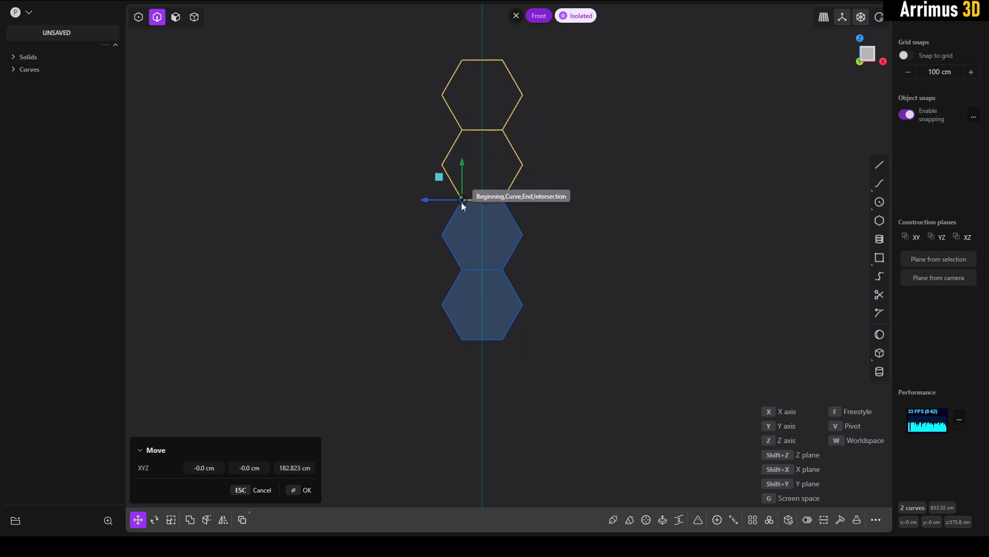
right_click(551, 208)
Step: Duplicate the four-hexagon column to its right, staggered half a cell and snapped so the edges interlock
middle_click_drag(576, 217, 562, 286, "shift")
left_click(565, 191)
left_click_drag(569, 164, 491, 340)
key("g")
key("v")
left_click(430, 375)
right_click(558, 332)
Step: Duplicate all eight hexagons to the right with corner snapping to make four interlocking columns
left_click(644, 142)
left_click_drag(646, 137, 411, 357)
middle_click_drag(412, 358, 352, 346, "shift")
key("shift+d")
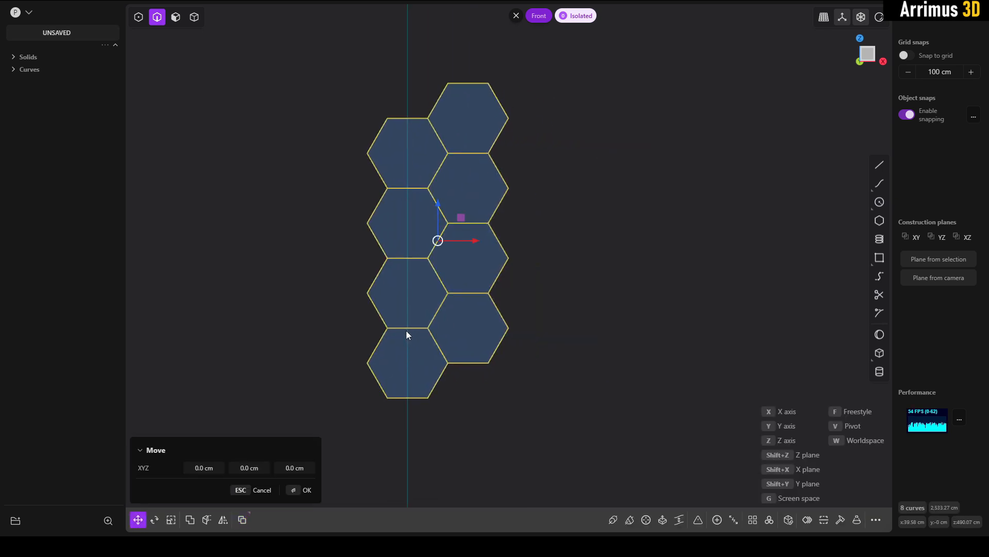
key("v")
left_click(387, 329)
left_click_drag(380, 299, 507, 328)
right_click(658, 337)
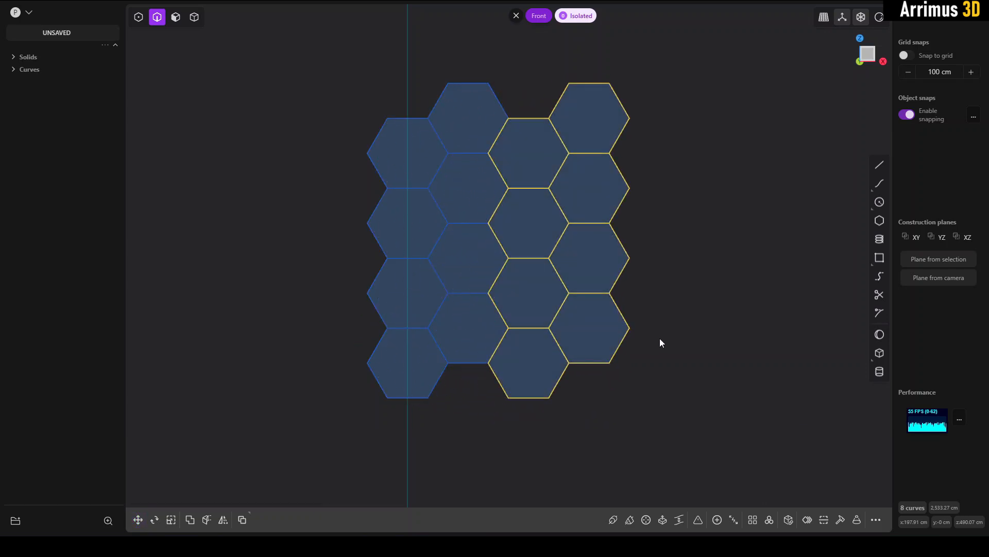
Step: Bring the hexagonal plate back into view and move all 16 hexagon curves over it
middle_click_drag(649, 327, 633, 337)
left_click(670, 200)
left_click_drag(670, 92, 340, 420)
key("slash")
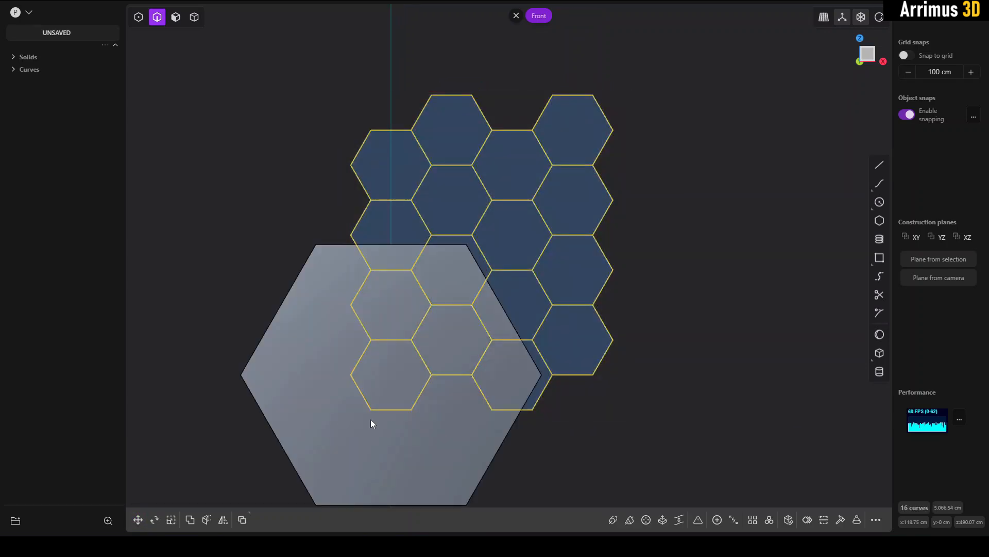
middle_click_drag(507, 356, 545, 265)
scroll(545, 265, "down", 1)
scroll(545, 266, "down", 1)
key("g")
key("g")
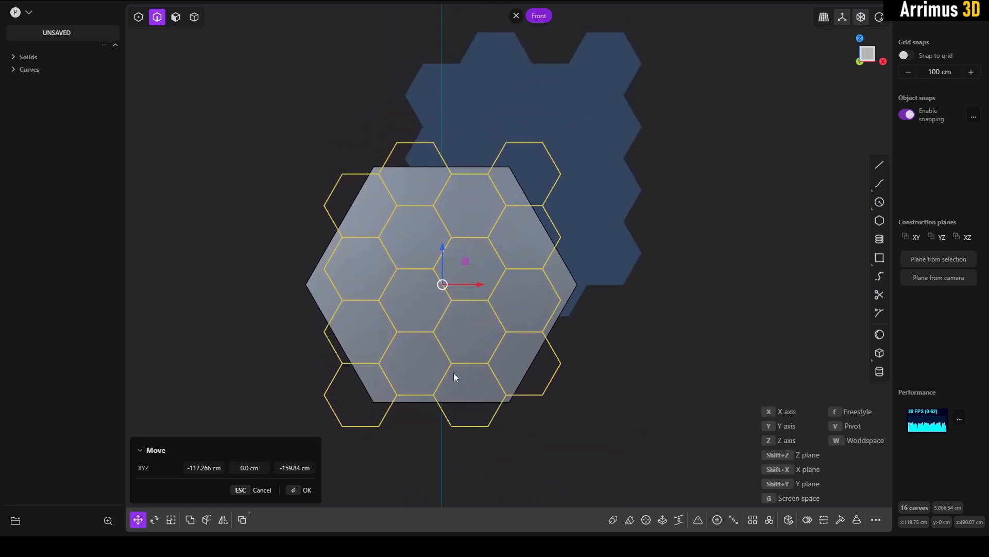
left_click(406, 373)
Step: Isolate the curves and duplicate the eight rightmost hexagons to the right, snapping them into two more columns
key("slash")
left_click_drag(588, 153, 415, 409)
key("g")
key("g")
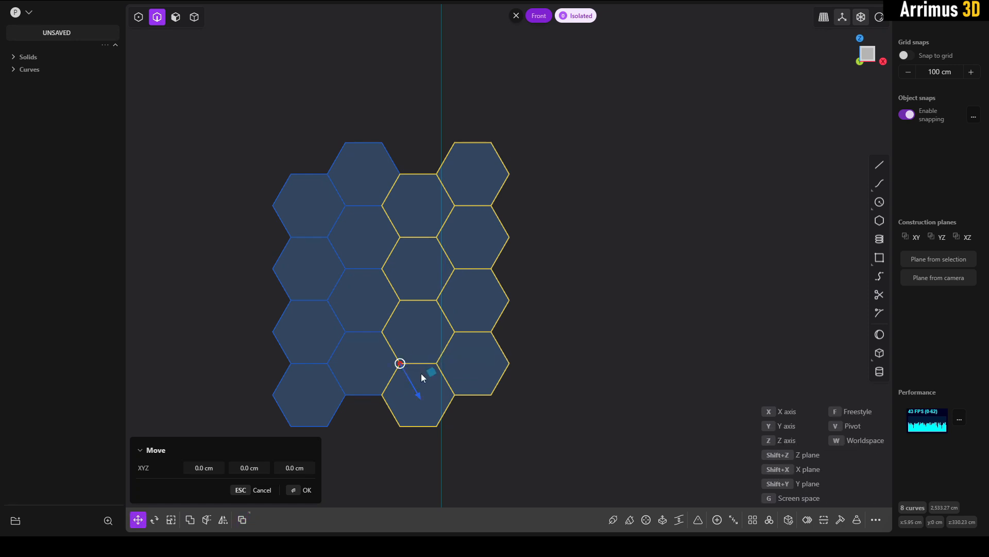
left_click(507, 365)
Step: Show the plate again and move all 24 hexagon curves so the grid covers it completely
left_click_drag(713, 153, 202, 460)
key("slash")
key("g")
key("g")
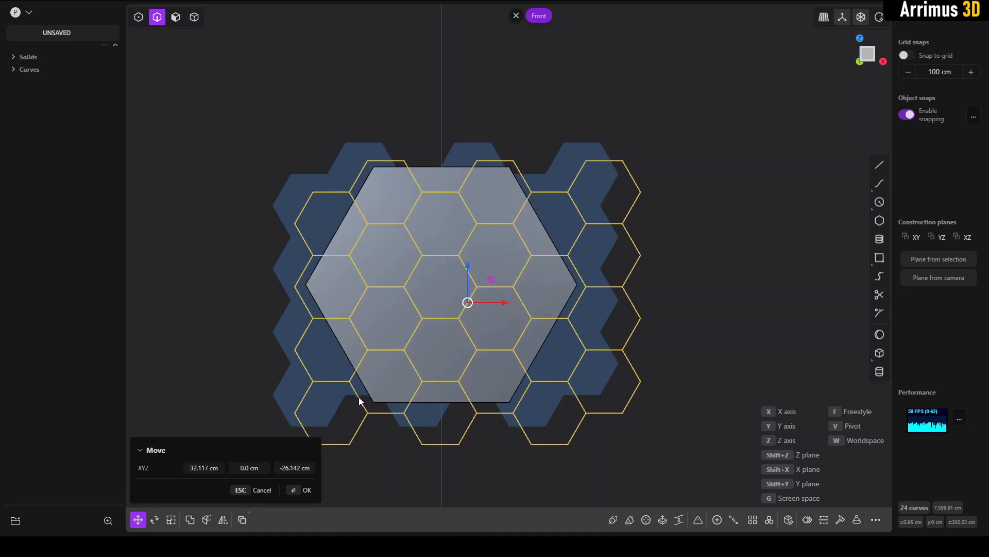
left_click(359, 395)
left_click(572, 369)
key("4")
left_click(558, 295)
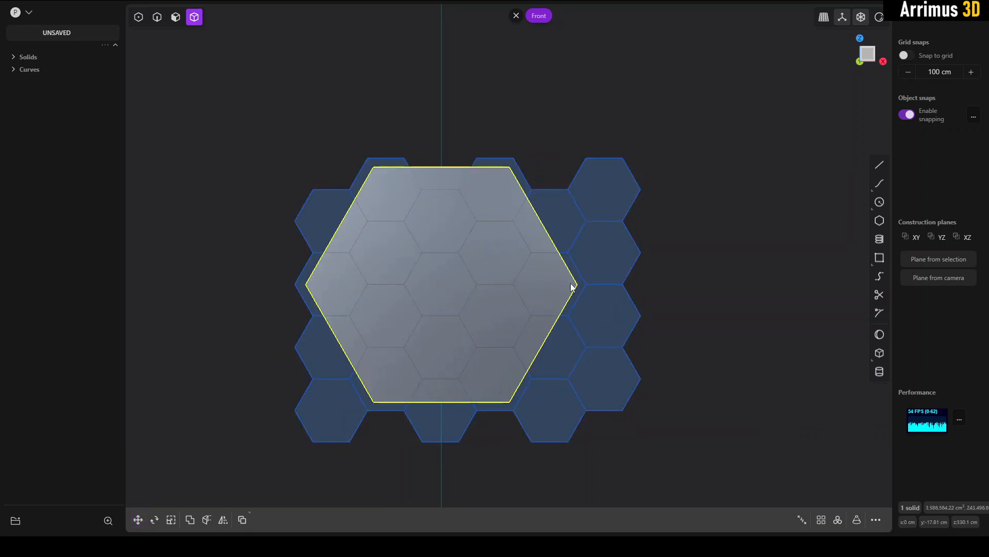
key("s")
key("Escape")
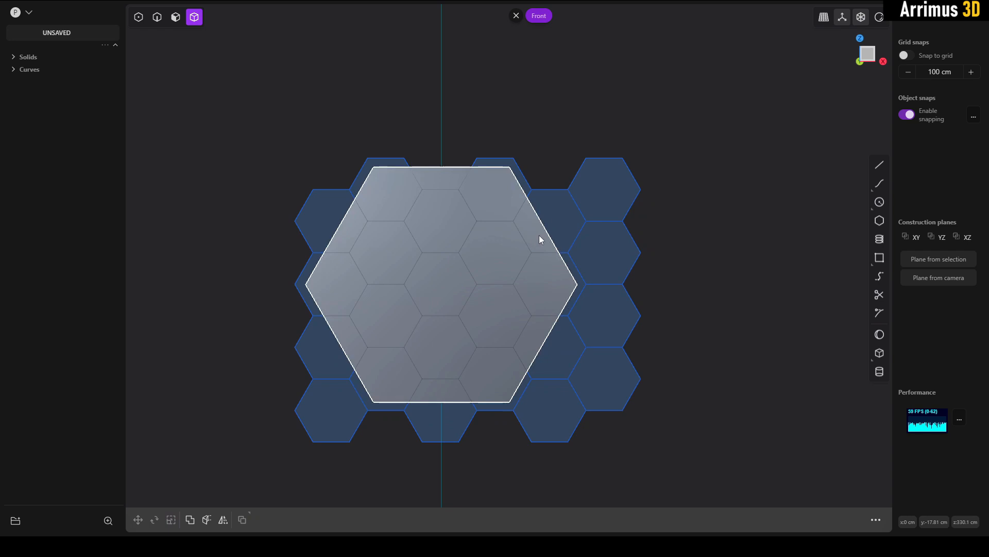
Step: Try to cut the hexagonal plate with the whole grid of hexagon curves
key("c")
left_click_drag(698, 147, 287, 427)
right_click(688, 295)
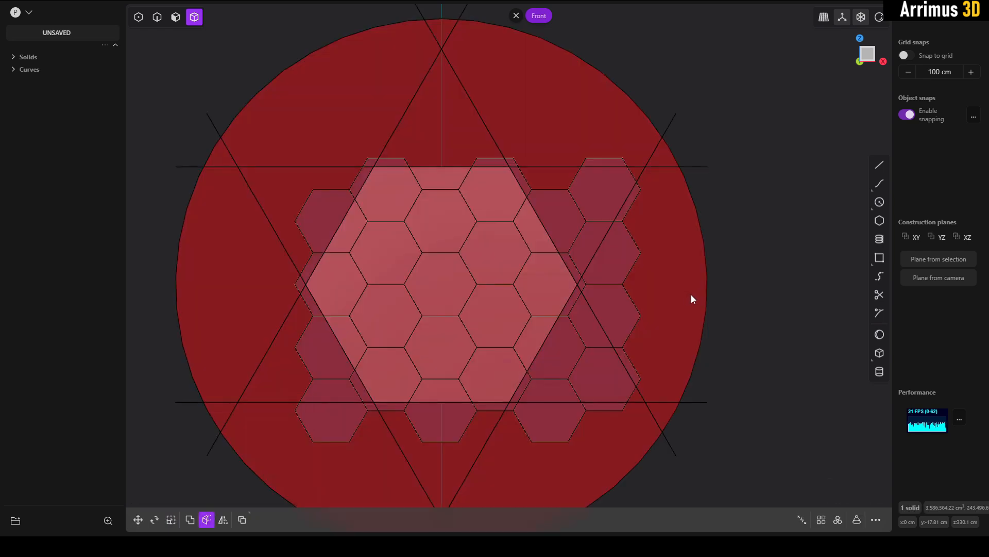
left_click(657, 276)
key("c")
left_click_drag(710, 148, 345, 410)
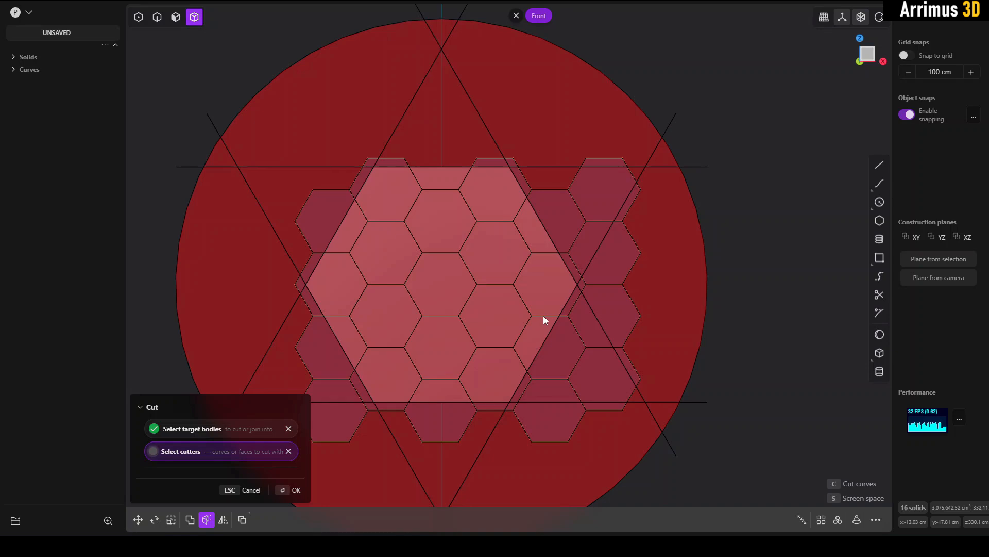
key("Return")
Step: Create a copy of the plate scaled up slightly in the XZ plane to serve as a surrounding frame
right_click_drag(623, 307, 565, 249)
left_click(565, 250)
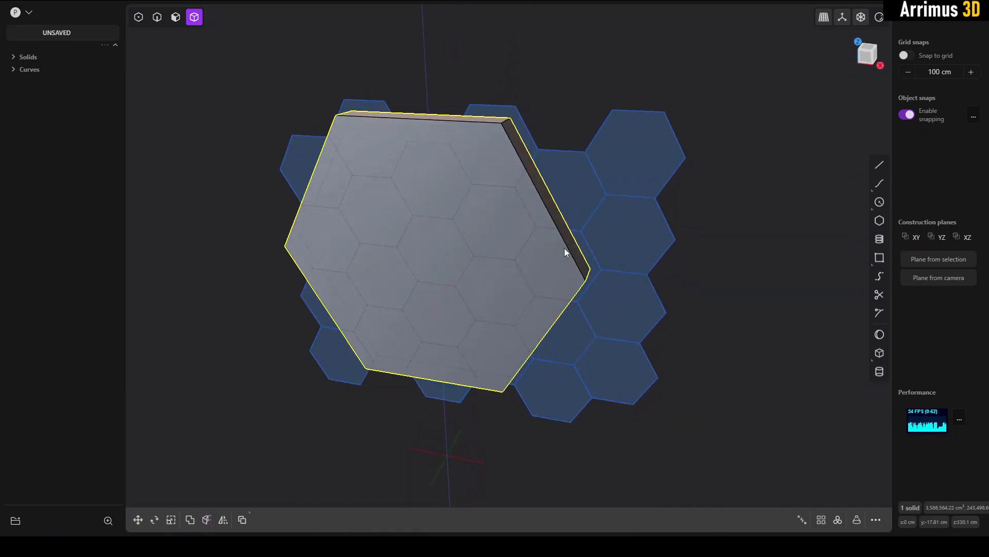
key("g")
key("s")
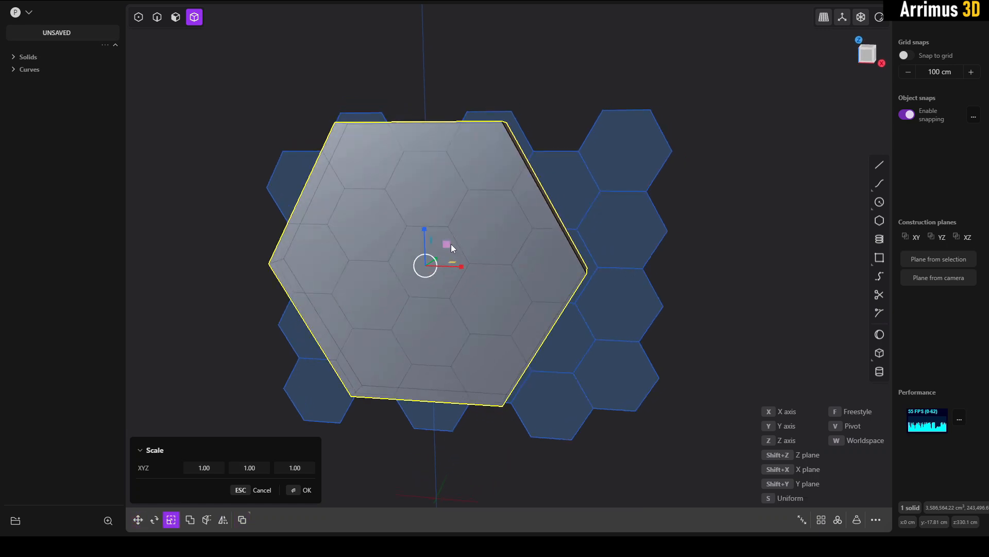
left_click(455, 241)
left_click(688, 209)
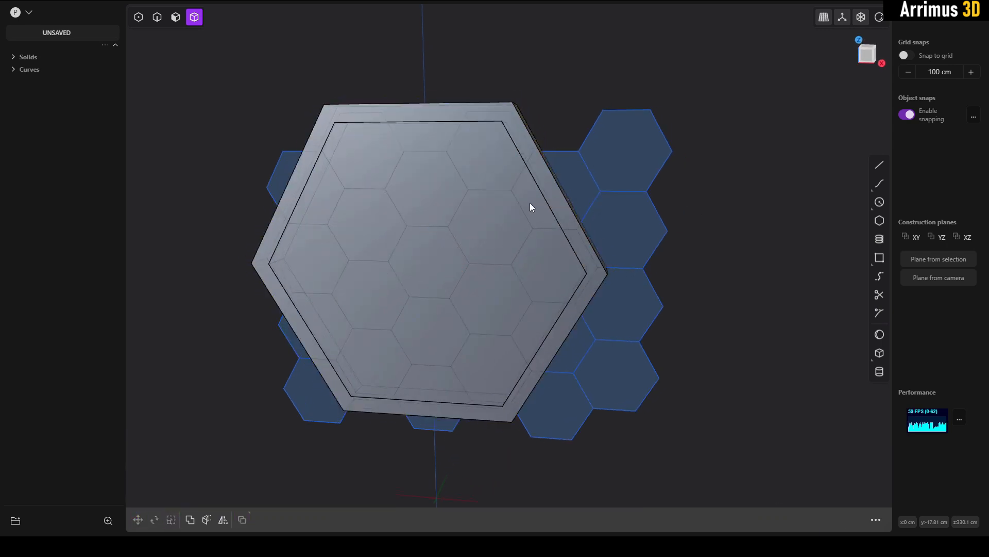
Step: Hide the enlarged frame solid, leaving the original plate selected
left_click(533, 203)
scroll(535, 204, "down", 2)
scroll(536, 204, "down", 2)
key("ctrl+z")
key("ctrl+z")
key("ctrl+z")
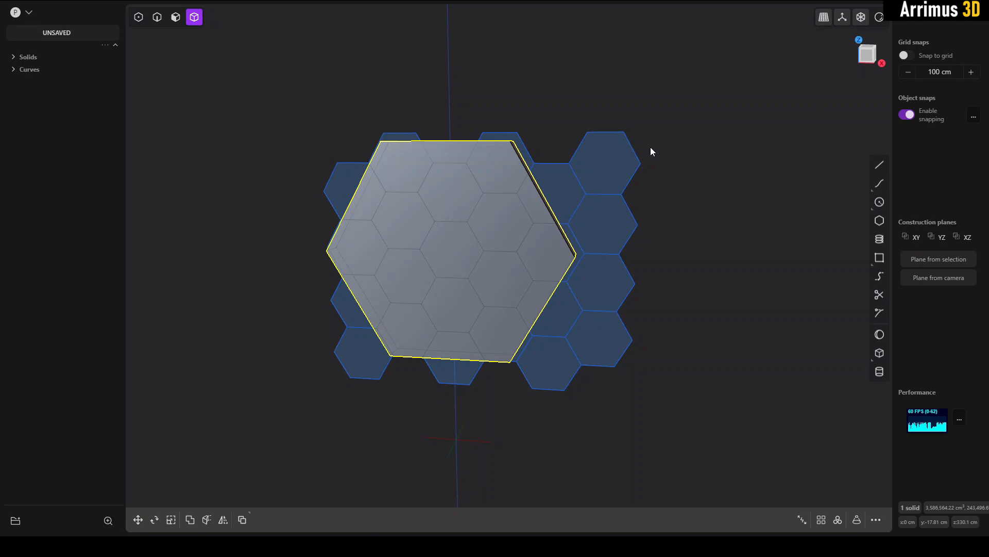
Step: Cut the original plate in front view with all the hexagon curves to split it into separate tiles
key("c")
left_click_drag(310, 370, 672, 109)
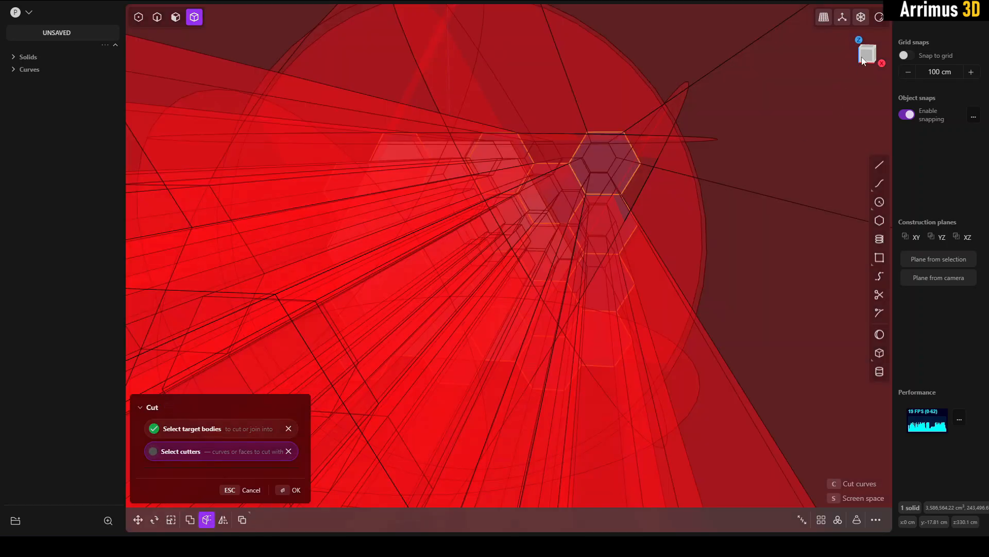
left_click(865, 57)
middle_click_drag(715, 190, 785, 117)
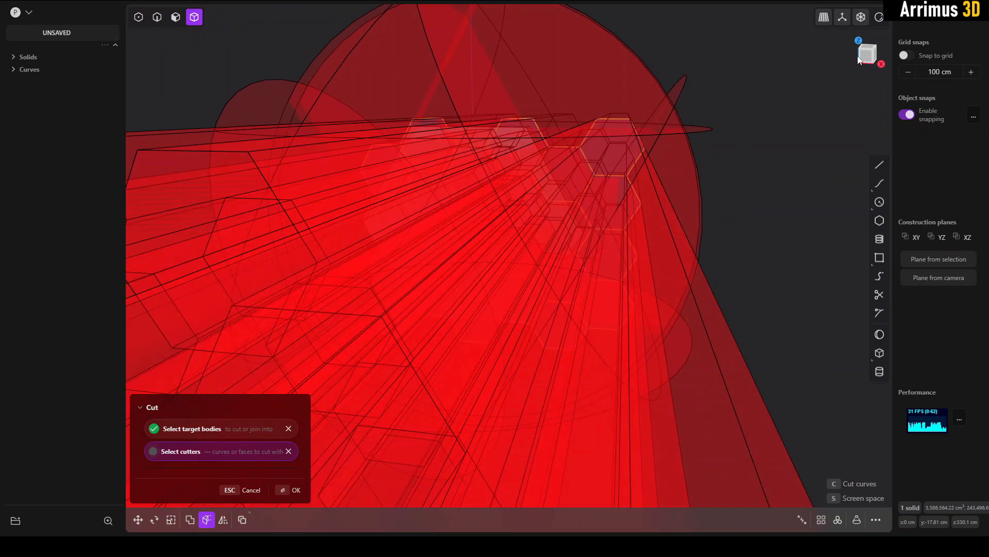
left_click(865, 55)
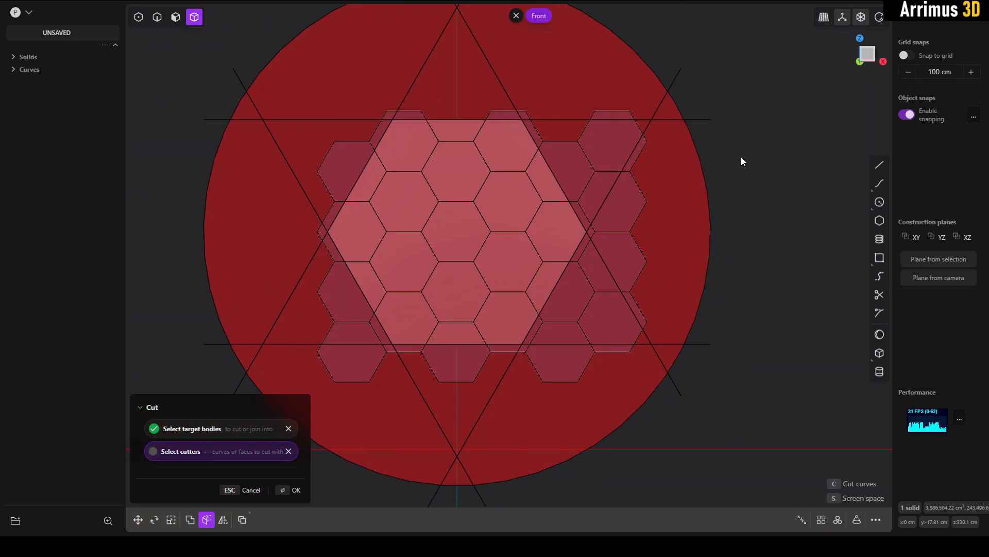
key("Return")
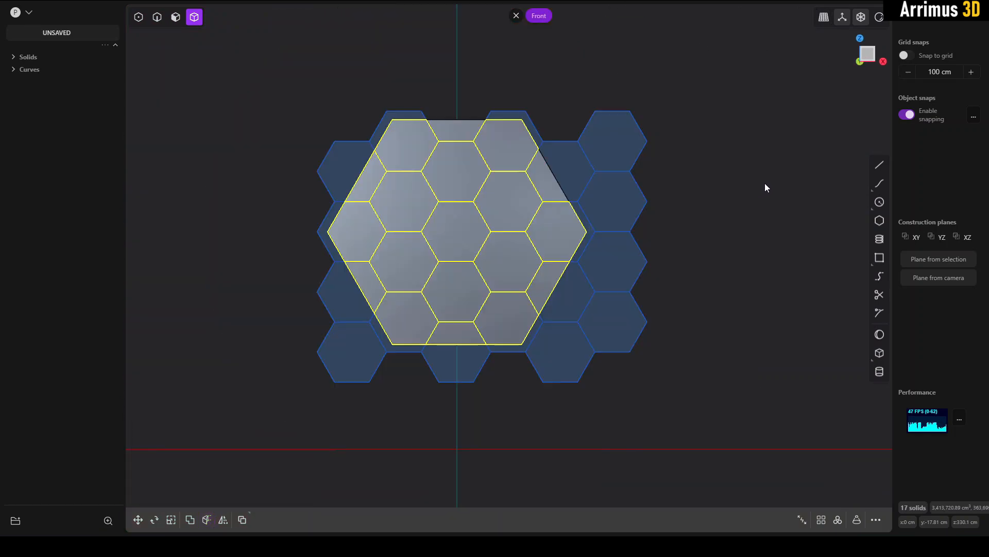
key("Escape")
Step: Select the hexagon curves by inverting the tile selection and move them along Y about 468 cm behind the plate
middle_click_drag(686, 183, 547, 232)
left_click_drag(627, 102, 444, 299)
middle_click_drag(596, 246, 498, 273)
key("ctrl+i")
key("g")
key("y")
left_click(660, 227)
left_click(567, 290)
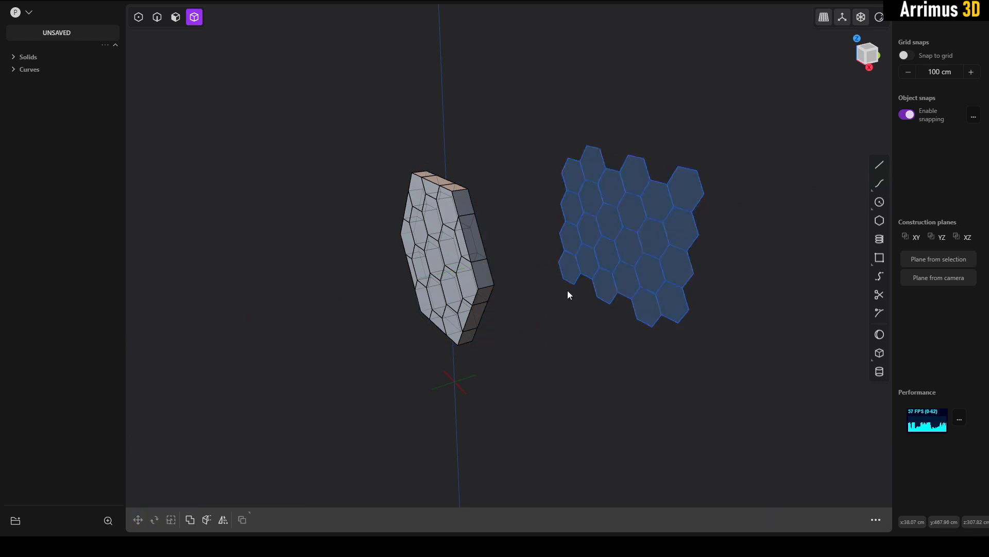
Step: Unhide the enlarged frame and hide the grid of hexagon curves
key("alt+h")
key("2")
left_click_drag(739, 133, 549, 353)
key("h")
scroll(539, 334, "up", 5)
middle_click_drag(539, 333, 597, 310)
key("4")
scroll(657, 237, "down", 1)
key("alt+z")
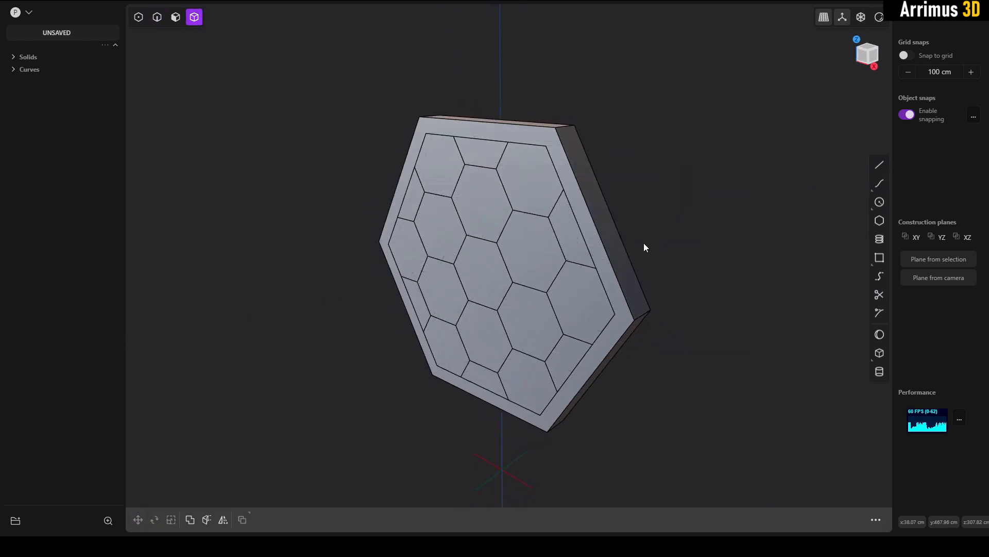
Step: Switch the viewport shading to a neutral grey matcap
middle_click_drag(650, 235, 666, 232)
left_click(615, 231)
left_click(879, 18)
left_click(825, 96)
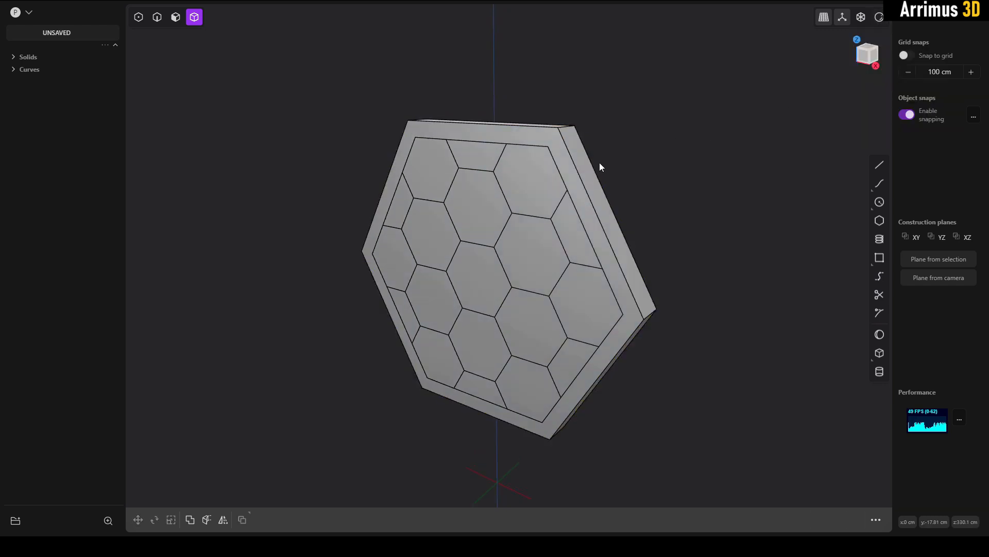
Step: Assign a near-black material to the outer hexagonal frame
key("m")
left_click(256, 210)
left_click(188, 284)
key("Return")
left_click(304, 147)
left_click(534, 192)
Step: Offset the frame's front face backward so the hexagon tiles stand slightly proud of it
middle_click_drag(573, 176, 635, 154)
key("3")
left_click(569, 167)
key("o")
key("Return")
scroll(660, 220, "up", 4)
scroll(651, 233, "down", 3)
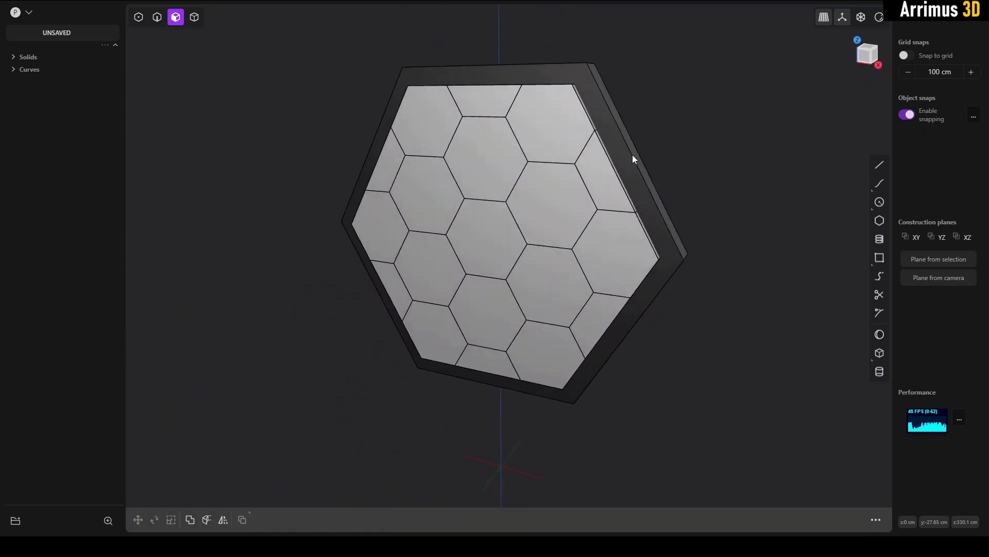
Step: Move the seven inner honeycomb tiles back along the Y axis so they sit slightly recessed behind the outer ring of tiles
key("4")
left_click(588, 75)
key("ctrl+i")
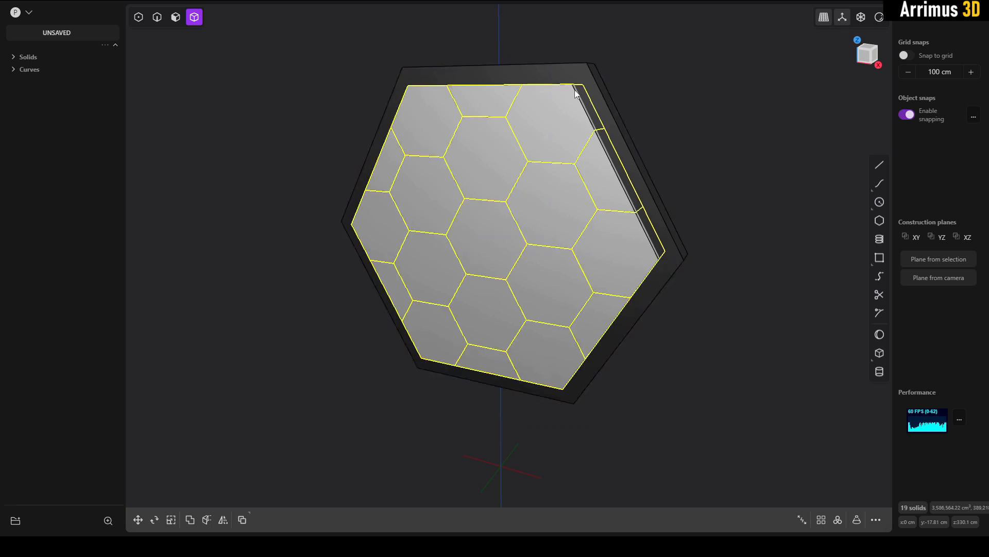
mouse_move(526, 188)
middle_mouse_down()
mouse_move(547, 187)
mouse_move(518, 189)
middle_mouse_up()
scroll(518, 189, "up", 3)
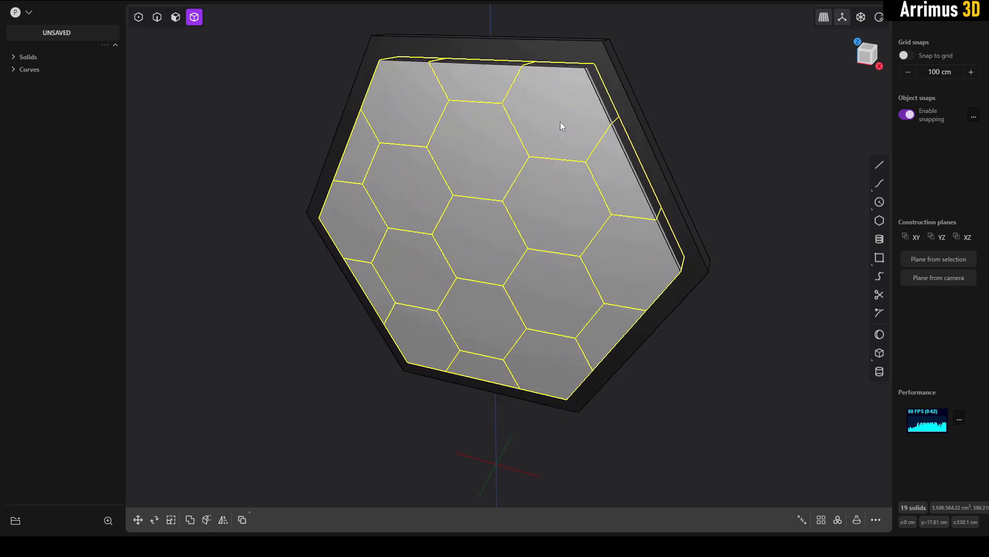
left_click(561, 122)
key("ctrl+z")
left_click(542, 113, "ctrl")
left_click(479, 85, "ctrl")
left_click(417, 106, "ctrl")
left_click(621, 181, "ctrl")
left_click(625, 273, "ctrl")
left_click(600, 333, "ctrl")
left_click(538, 362, "ctrl")
left_click(482, 367, "ctrl")
left_click(430, 346, "ctrl")
left_click(381, 297, "ctrl")
left_click(357, 238, "ctrl")
left_click(354, 157, "ctrl")
middle_click_drag(516, 202, 486, 214)
key("g")
key("y")
left_click(573, 213)
right_click(573, 213)
Step: Move only the central hexagon tile further back along the Y axis, behind the six tiles around it
left_click(573, 213, "ctrl")
left_click(490, 135, "ctrl")
left_click(437, 155, "ctrl")
left_click(442, 227, "ctrl")
left_click(497, 293, "ctrl")
left_click(562, 287, "ctrl")
key("g")
key("y")
left_click(546, 226)
right_click(547, 226)
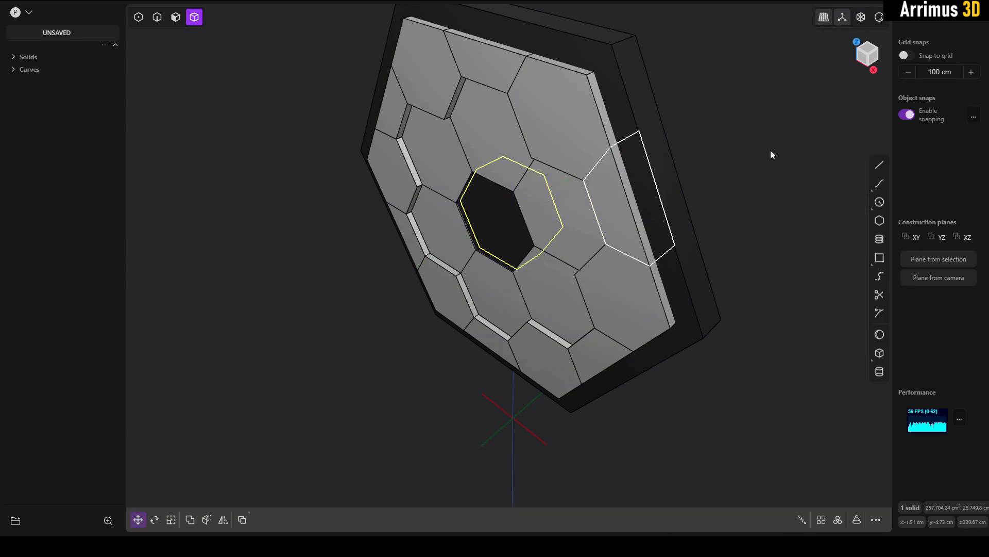
Step: Offset the front face of the outer frame back by about 3.4 cm
left_click(754, 157)
key("3")
left_click(629, 125)
key("d")
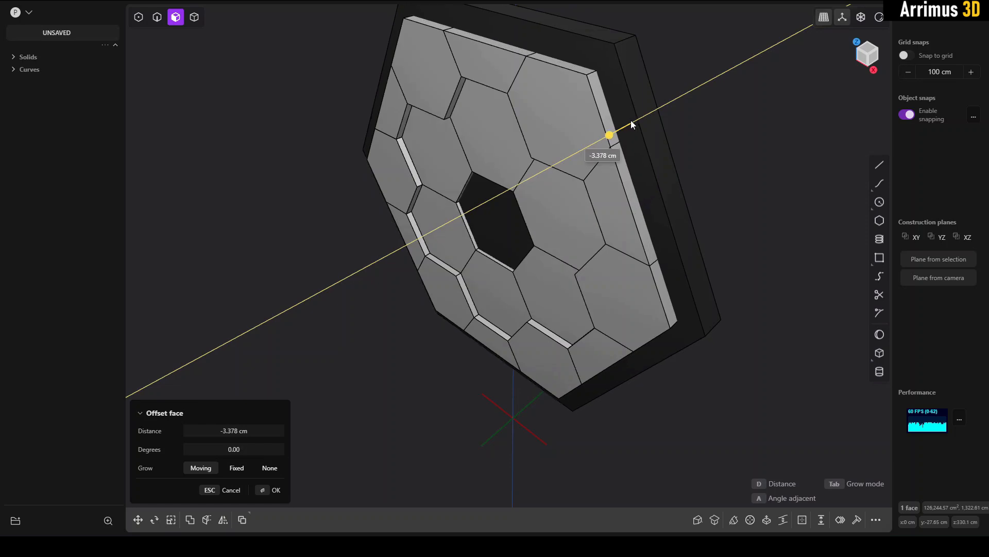
left_click(631, 126)
middle_click_drag(618, 184, 631, 143)
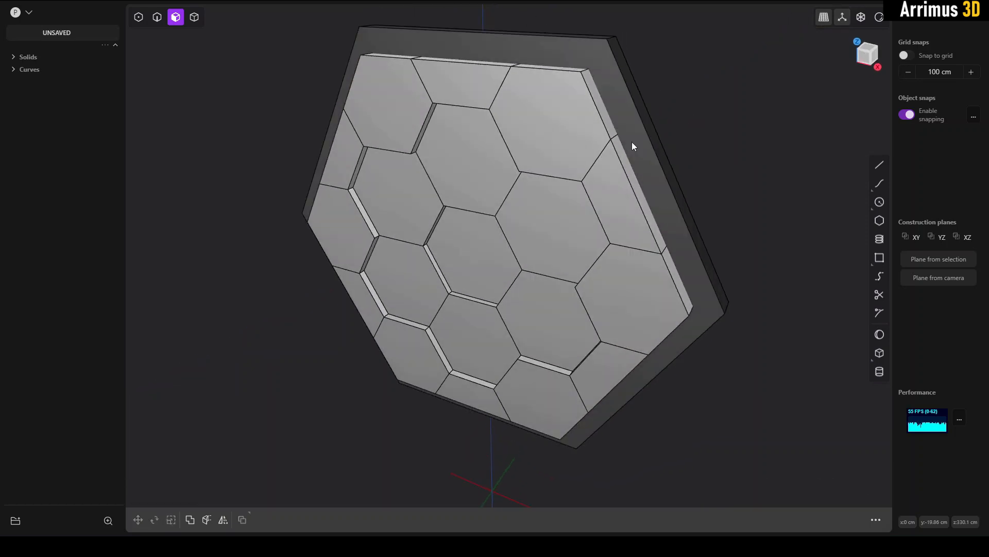
Step: Remove the near-black material from the outer hexagonal frame
left_click(635, 150)
key("4")
left_click(639, 116)
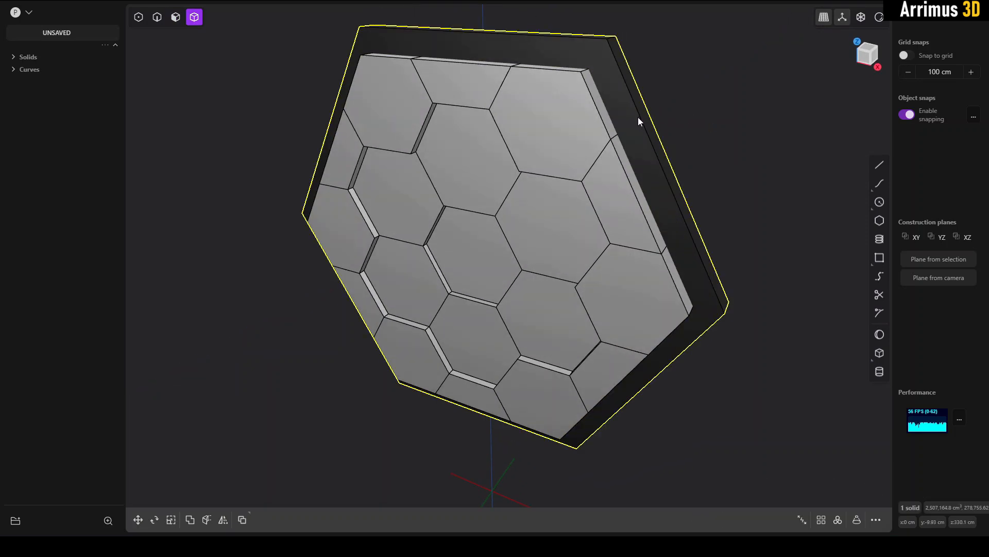
left_click(675, 103)
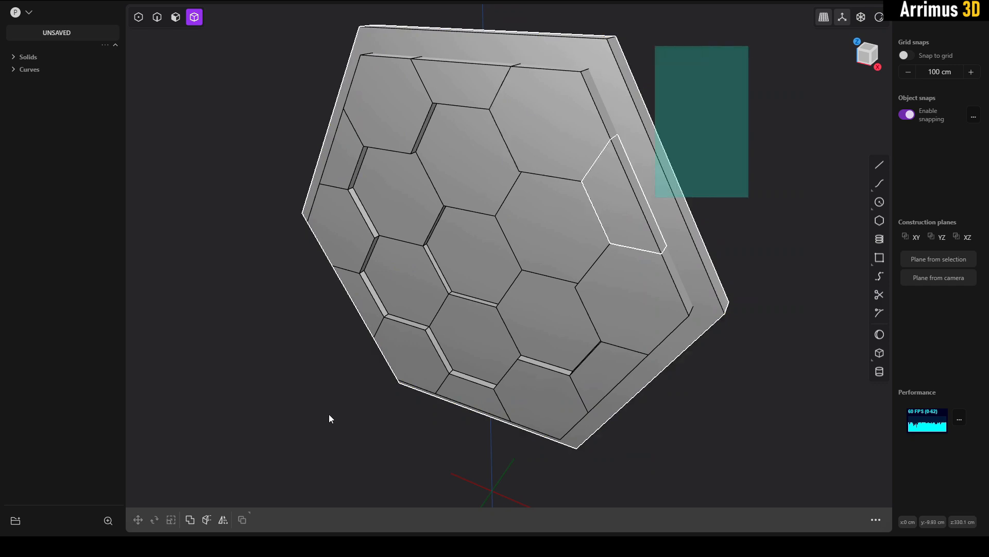
Step: Assign a light grey material to all the honeycomb tiles, leaving out the frame
left_click_drag(397, 387, 268, 439)
left_click(640, 193, "ctrl")
key("m")
left_click(222, 210)
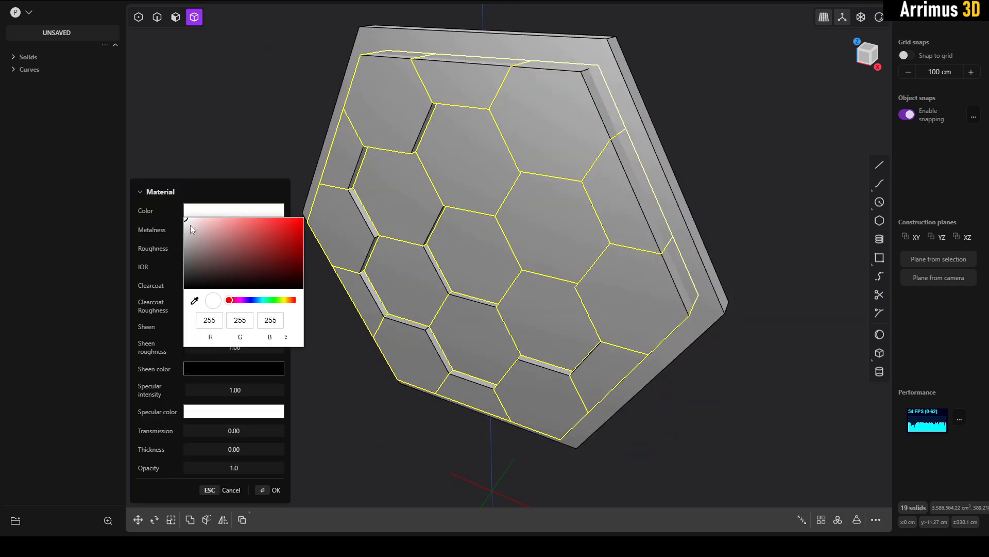
left_click(190, 224)
key("Return")
key("m")
left_click(212, 210)
left_click(187, 229)
key("Return")
Step: Reduce the selection to the seven inner honeycomb tiles by excluding the outer ring
left_click(536, 116, "ctrl")
left_click(461, 82, "ctrl")
left_click(397, 105, "ctrl")
left_click(346, 154, "ctrl")
left_click(343, 226, "ctrl")
left_click(368, 303, "ctrl")
left_click(415, 352, "ctrl")
left_click(479, 396, "ctrl")
left_click(610, 376, "ctrl")
left_click(610, 293, "ctrl")
left_click(611, 221, "ctrl")
Step: Try a darker grey on the inner tiles' existing material and undo it
key("m")
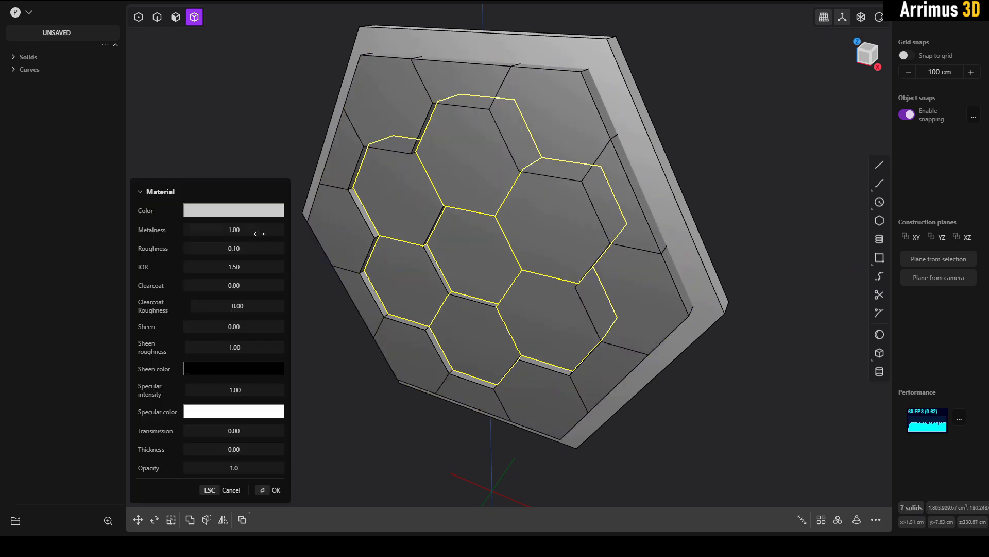
left_click(212, 210)
left_click(186, 243)
key("Return")
key("ctrl+z")
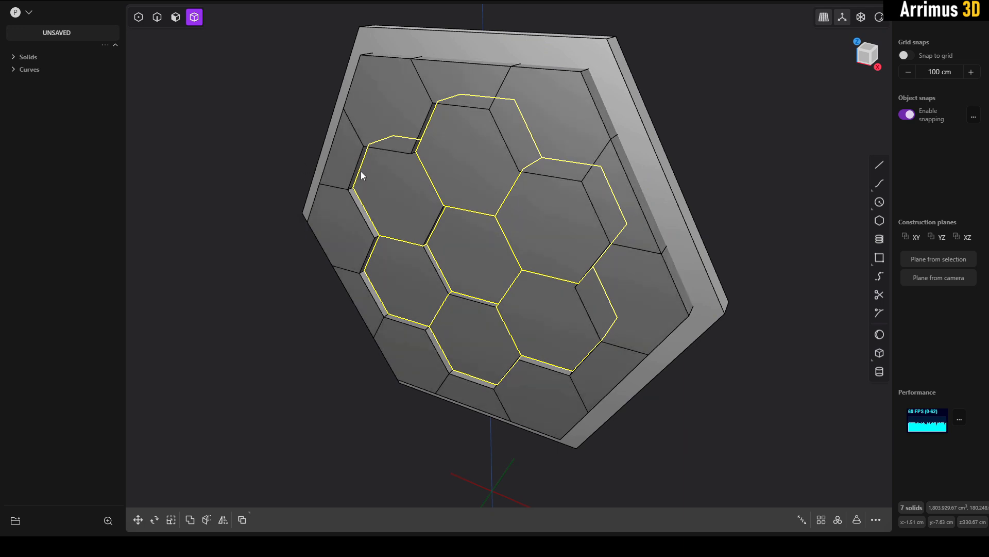
Step: Detach the seven inner tiles from the shared material and give them a new, darker grey one
key("alt+m")
key("m")
left_click(222, 210)
left_click(190, 238)
key("Return")
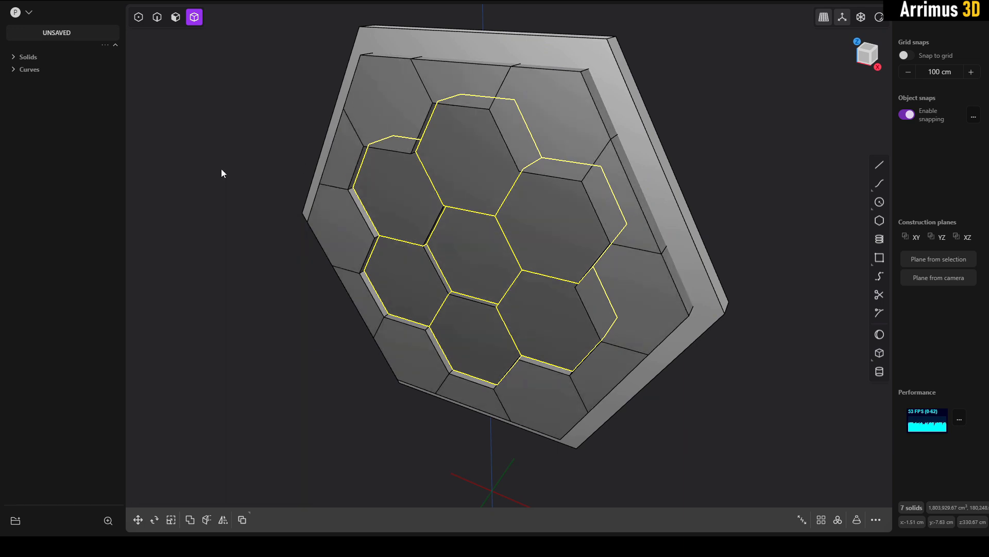
key("m")
left_click(222, 210)
left_click(189, 243)
key("Return")
left_click(230, 237)
Step: Replace the central hexagon's shared material with its own, darkest grey material
left_click(463, 238)
key("m")
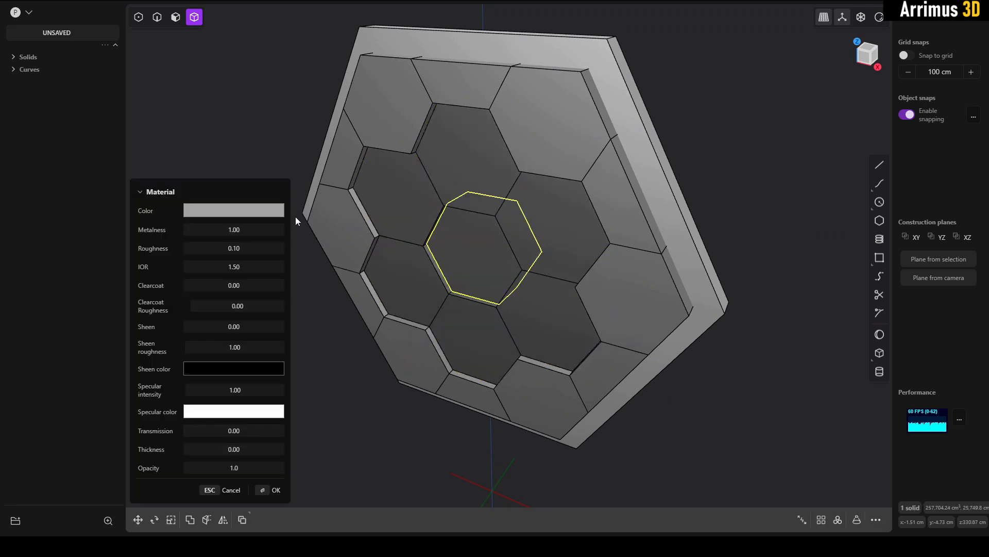
left_click(230, 134)
left_click(462, 254)
key("shift+m")
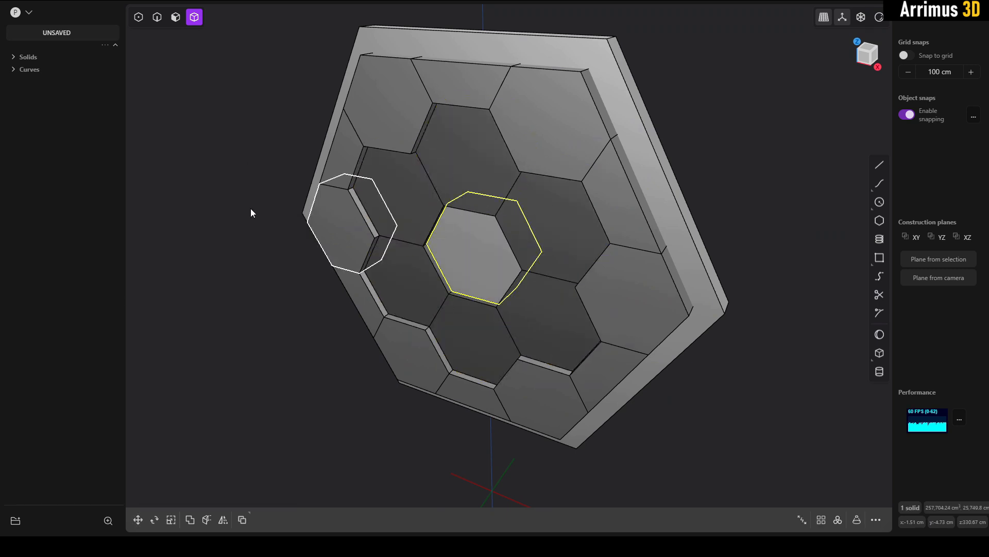
key("m")
left_click(222, 210)
left_click_drag(193, 245, 176, 251)
key("Return")
left_click(203, 156)
middle_click_drag(579, 268, 619, 236)
key("3")
left_click(541, 242)
key("o")
left_click_drag(546, 234, 593, 236)
right_click(585, 237)
mouse_move(585, 237)
middle_mouse_down()
mouse_move(586, 228)
mouse_move(576, 246)
mouse_move(590, 251)
middle_mouse_up()
Step: In the front view, start a polyline beside the frame's right corner and zigzag it down roughly parallel to the frame's side
left_click(869, 59)
scroll(620, 232, "down", 5)
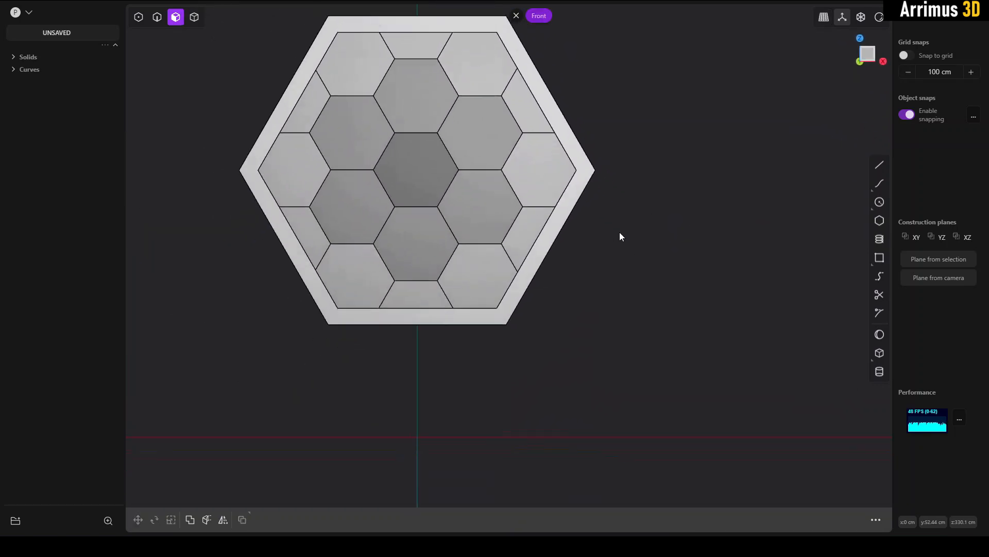
key("l")
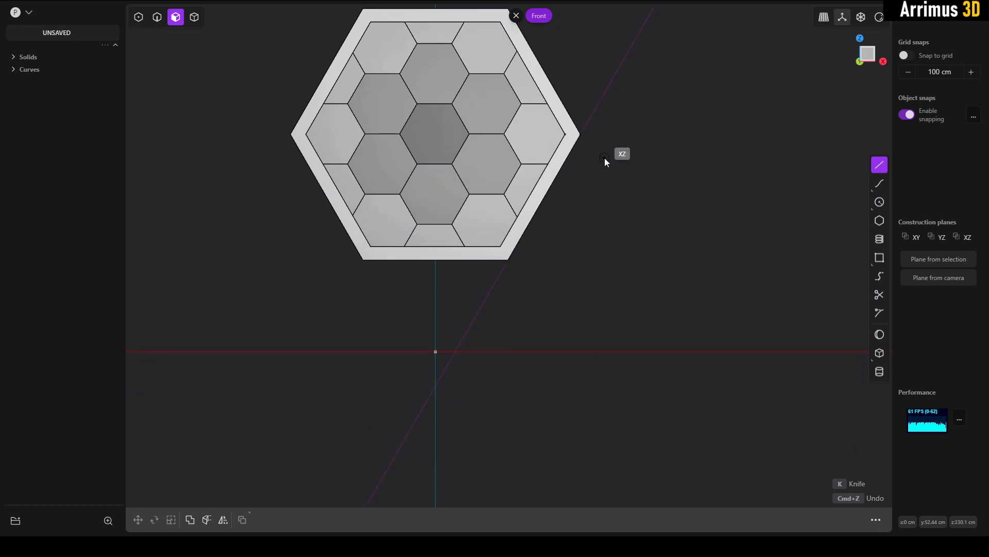
middle_click_drag(610, 147, 617, 204)
left_click(580, 141)
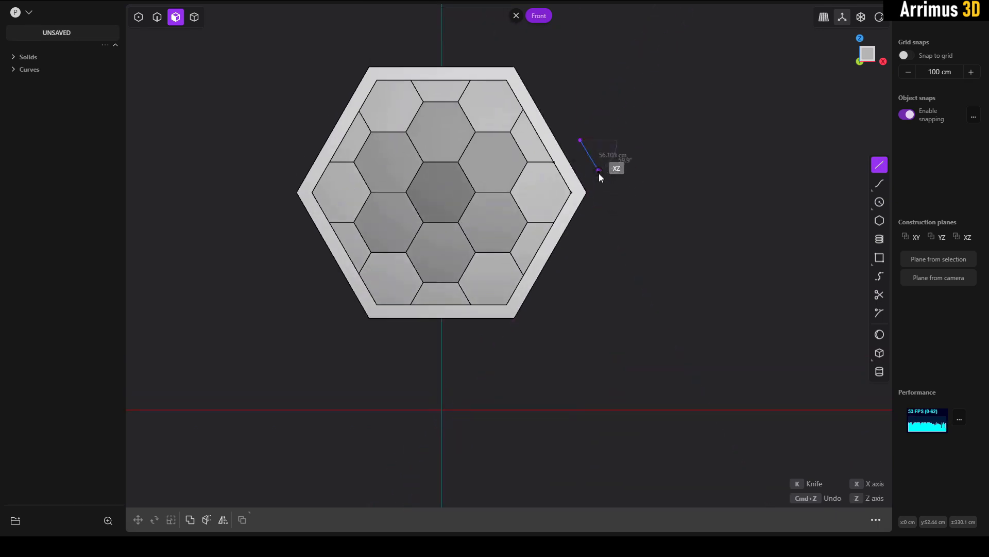
left_click(612, 192)
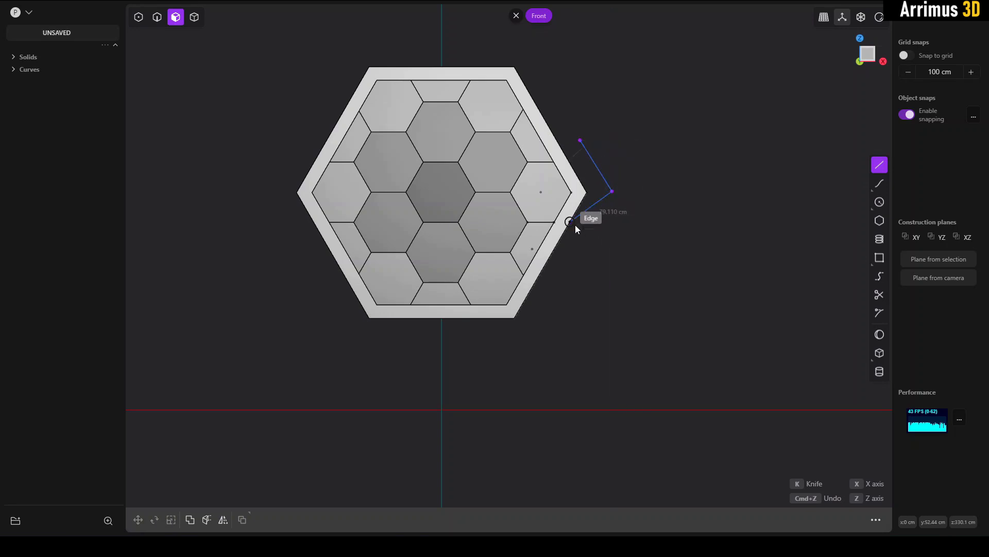
left_click(585, 251)
left_click(593, 271)
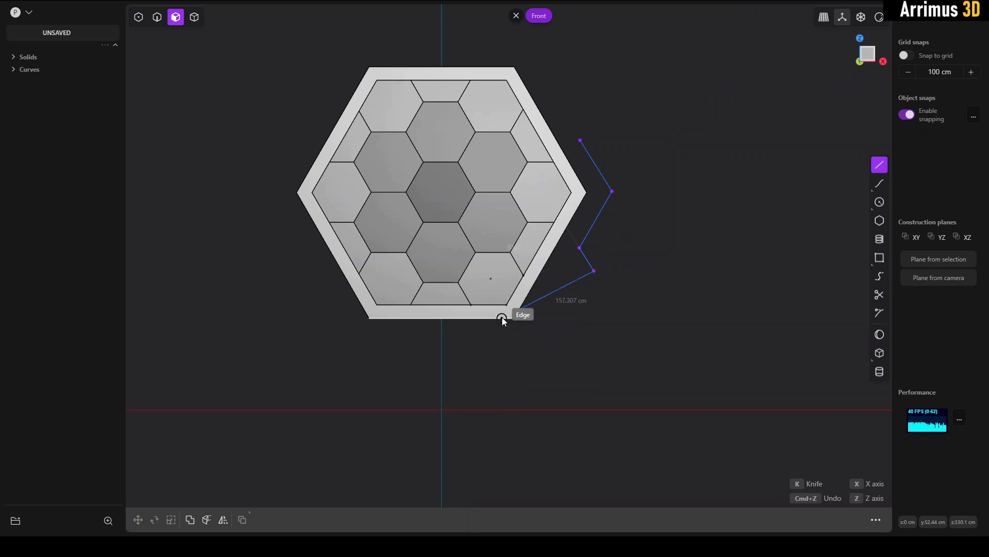
left_click(562, 323)
Step: Continue the polyline with an outward diagonal of about 110 cm, a short vertical, and a foot reaching inward with a chamfered toe
middle_click_drag(613, 346, 621, 264)
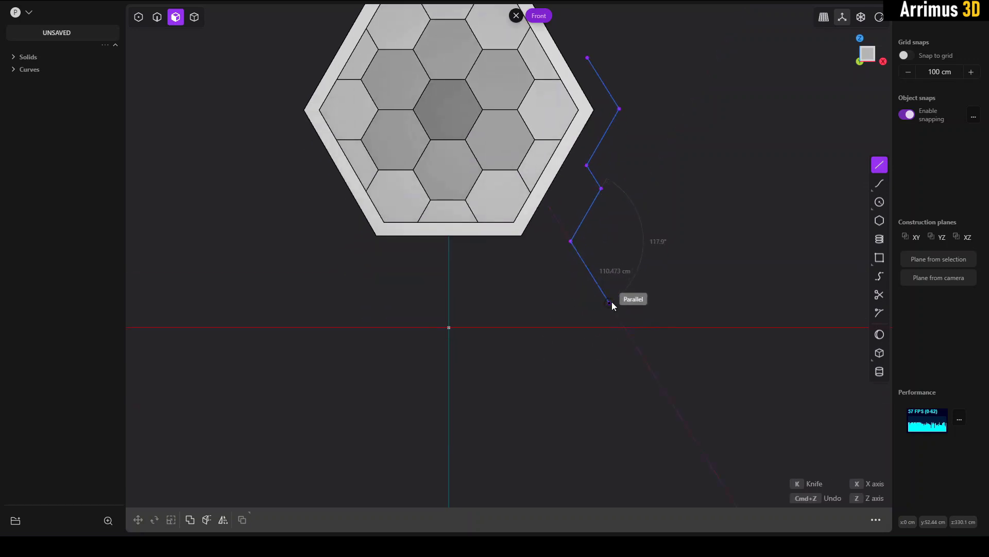
left_click(611, 302)
left_click(610, 351)
left_click(547, 351)
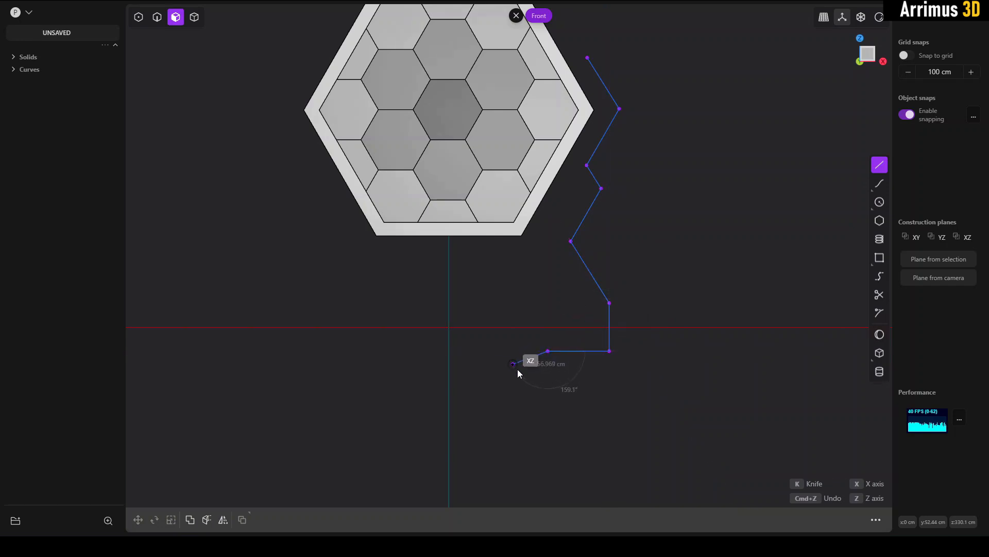
left_click(520, 371)
left_click(521, 388)
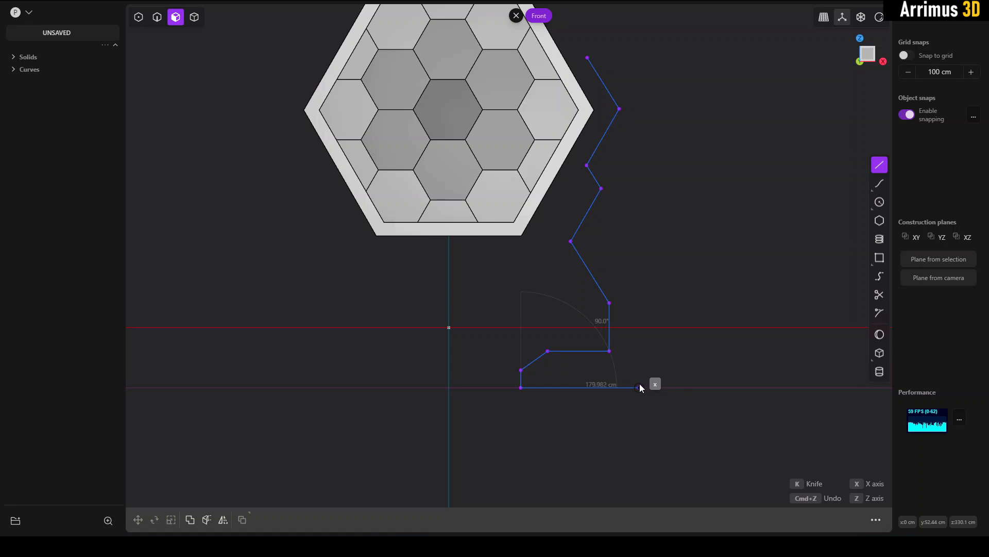
Step: Draw the foot's long horizontal underside, a narrow rectangular notch, and the short bottom edge of the heel
left_click(658, 382)
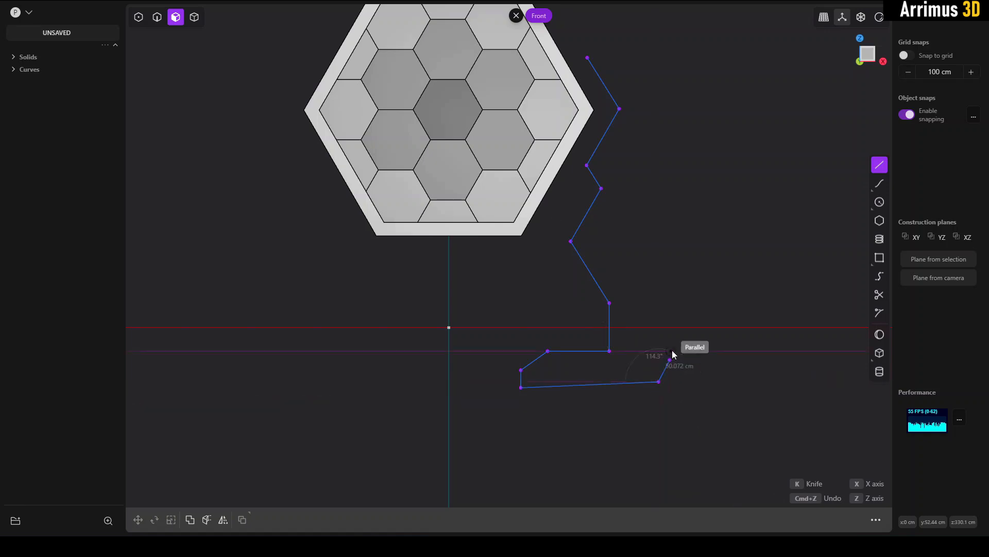
key("super+z")
left_click(649, 387)
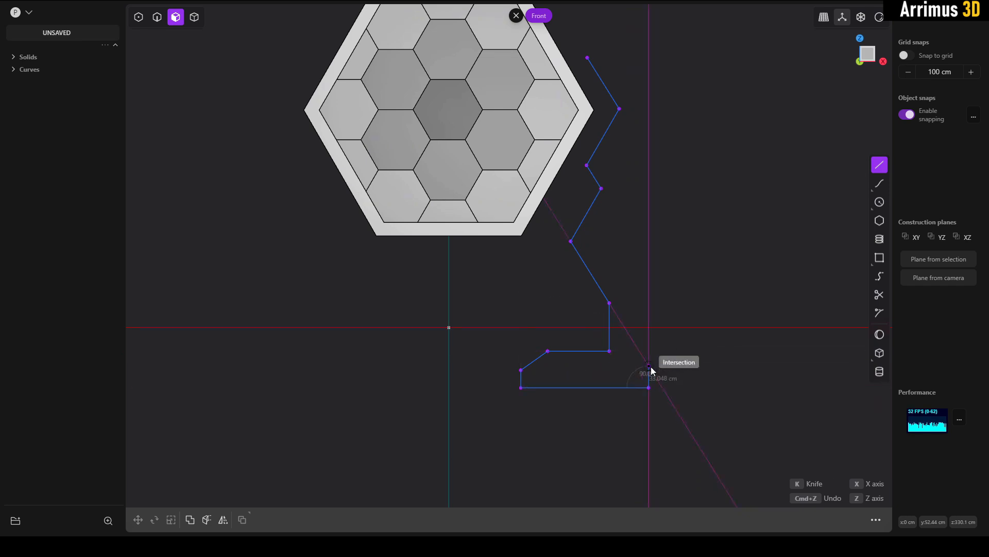
left_click(649, 351)
left_click(664, 351)
left_click(663, 388)
left_click(687, 387)
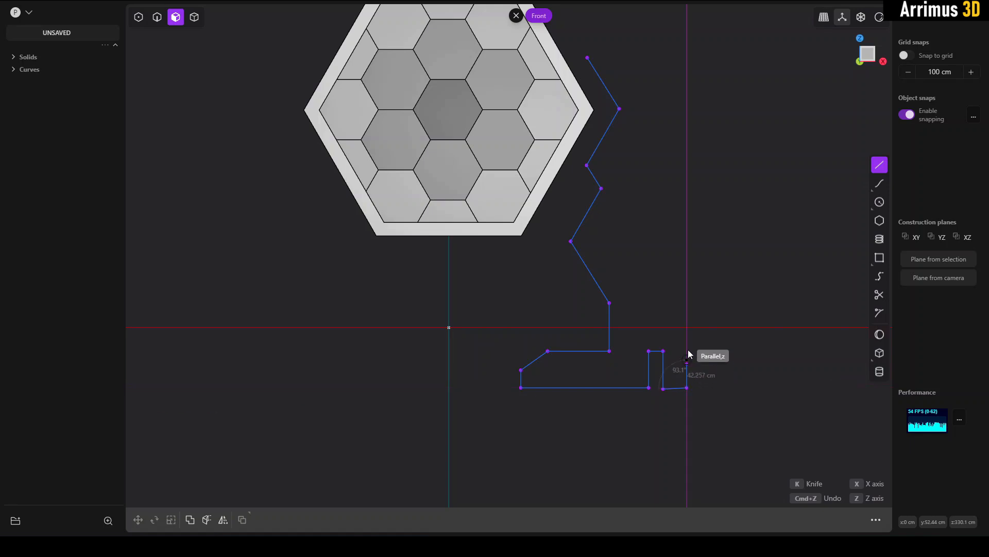
Step: Draw the support's outer side back up with angled and vertical segments, closing the polyline at its starting point
left_click(687, 308)
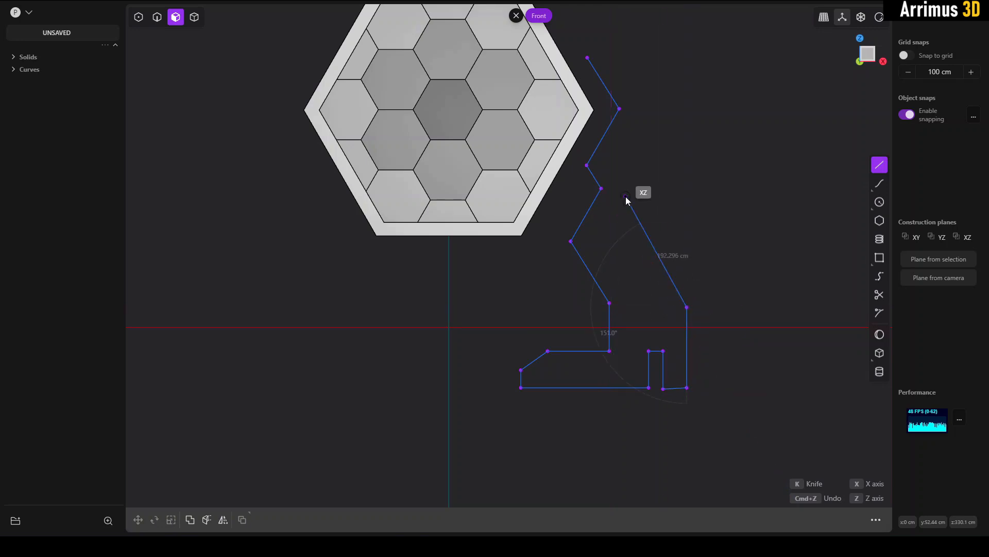
left_click(635, 221)
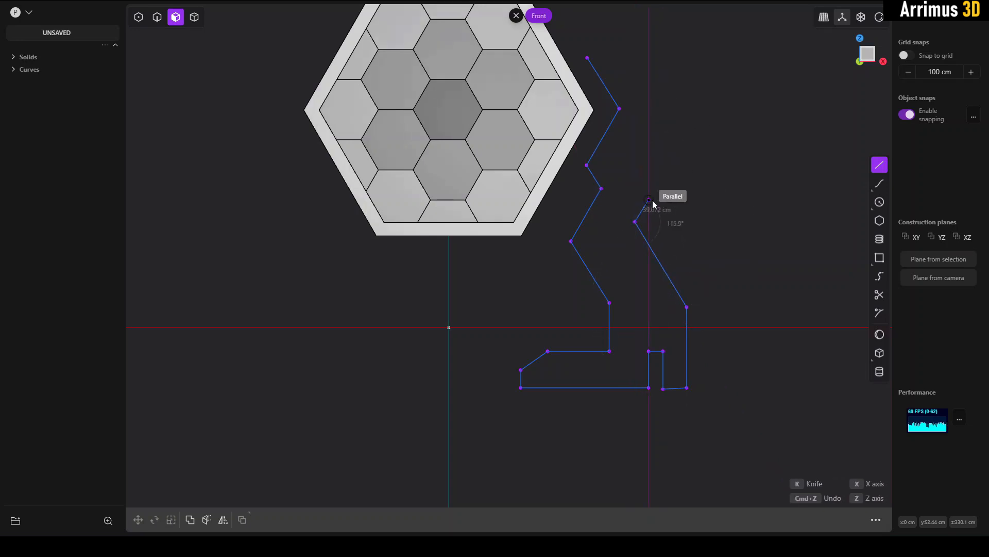
left_click(663, 179)
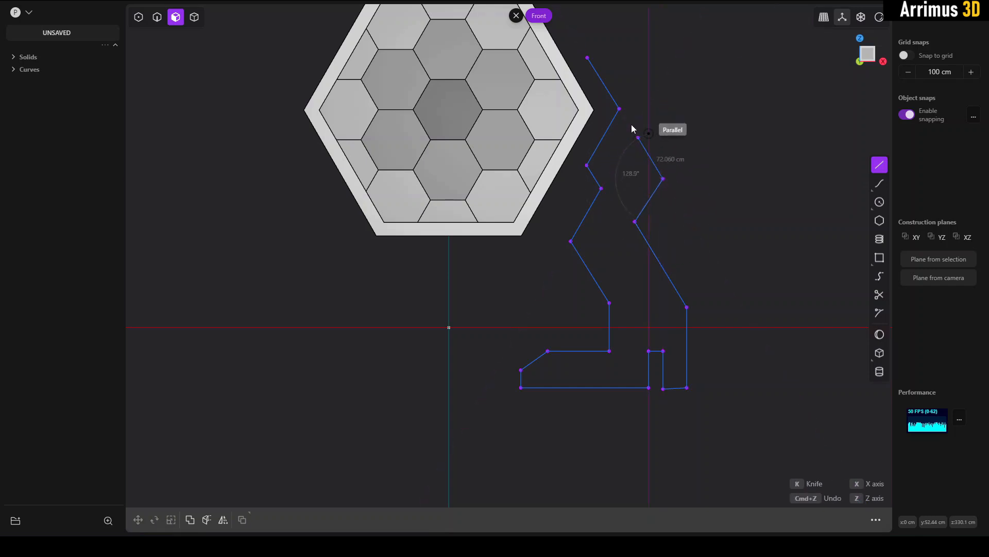
left_click(663, 81)
middle_click_drag(612, 50, 625, 130)
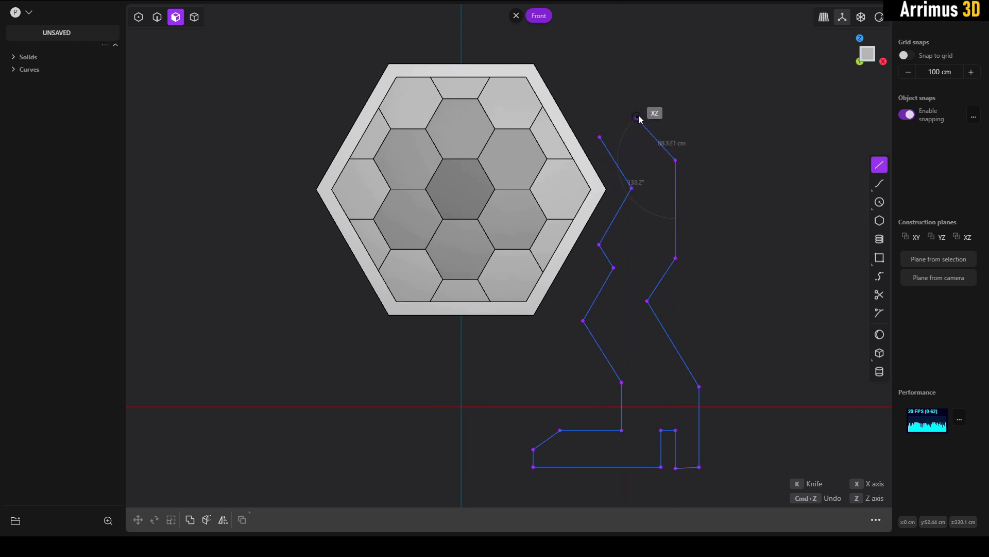
left_click(639, 102)
left_click(600, 136)
Step: Move the heel's lower outer vertex down until the heel's bottom edge is horizontal
middle_click_drag(737, 417, 678, 313)
scroll(678, 313, "up", 2)
key("1")
left_click(638, 366)
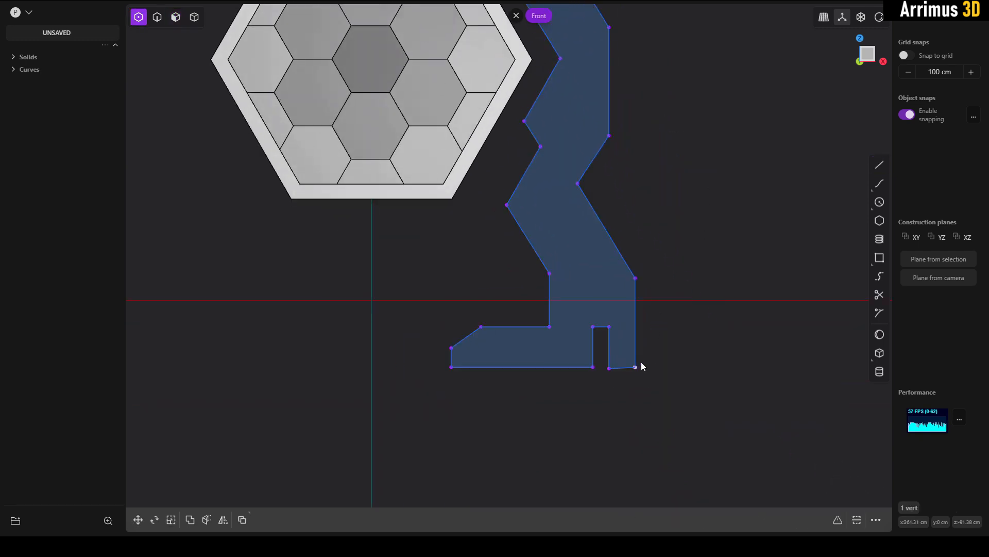
scroll(642, 367, "up", 3)
key("g")
left_click(603, 370)
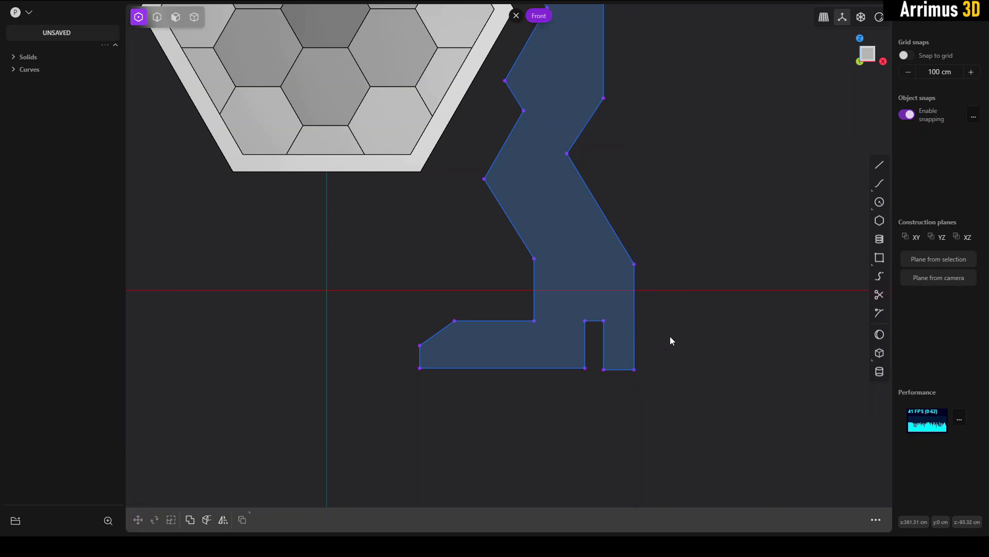
Step: Extrude the closed support profile into a thick solid leg beside the hexagonal panel
scroll(670, 336, "down", 4)
middle_click_drag(656, 332, 653, 319)
scroll(653, 319, "up", 4)
key("3")
left_click(604, 283)
key("e")
middle_click_drag(604, 283, 590, 273)
left_click_drag(620, 264, 550, 281)
key("Return")
Step: Delete the leftover profile curve from the extruded leg
key("2")
left_click(627, 240)
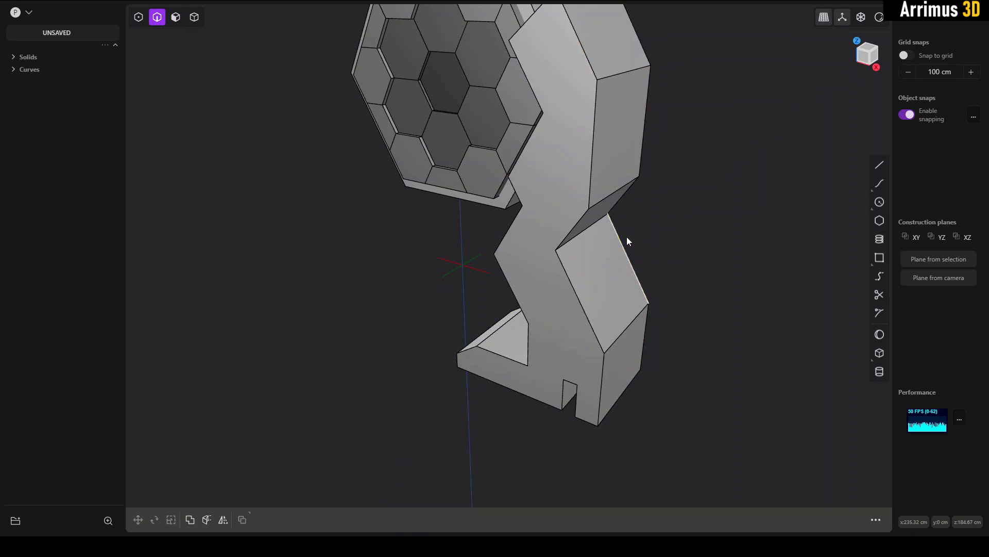
key("Delete")
scroll(624, 242, "down", 3)
middle_click_drag(625, 246, 558, 148)
Step: Duplicate the outline of one honeycomb tile and move the copy along the X axis to the leg's outer side
key("4")
left_click(580, 152)
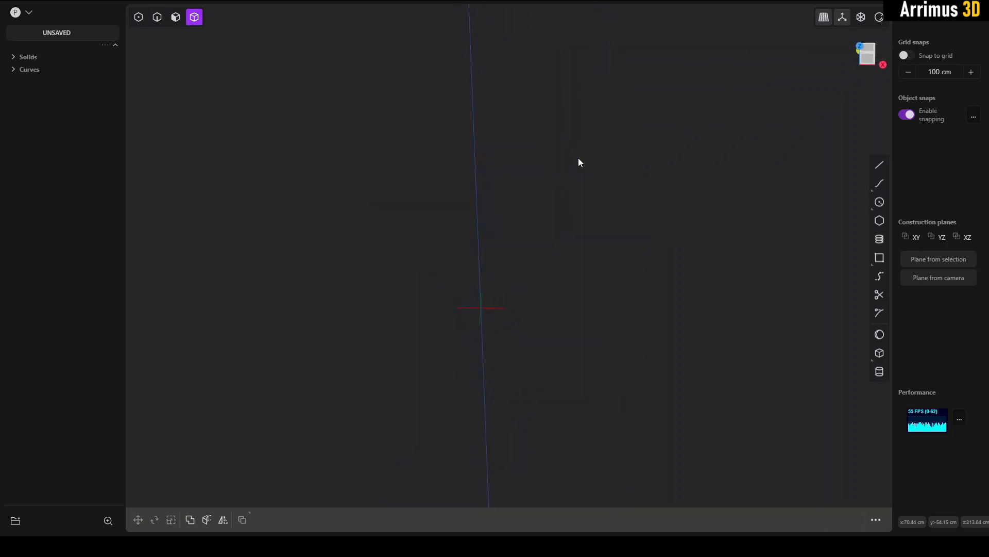
scroll(520, 173, "up", 2)
key("3")
left_click(520, 190)
middle_click_drag(509, 198, 487, 186)
key("ctrl+2")
key("shift+d")
key("x")
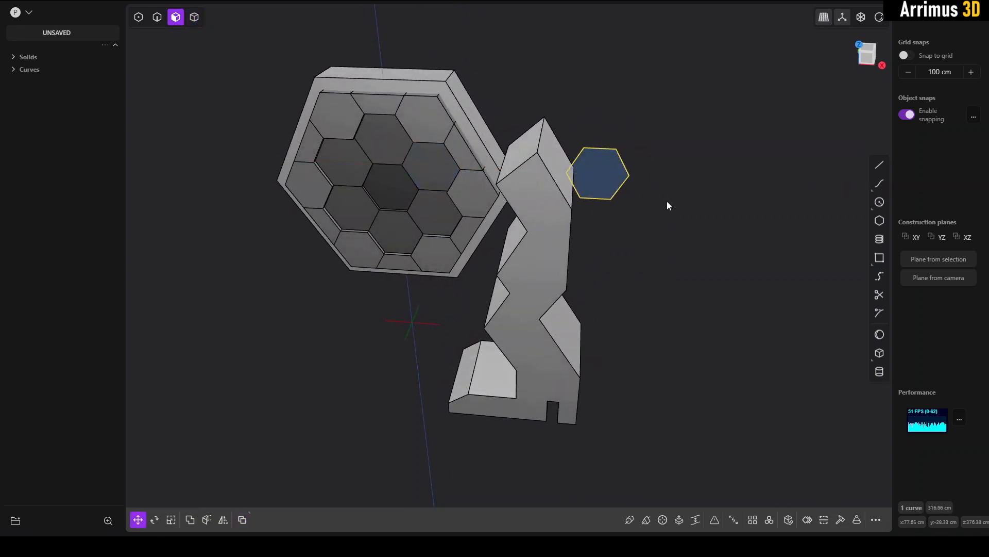
left_click(666, 207)
Step: Rotate the hexagon curve to face the right view and move it about 45 cm along the Y axis
middle_click_drag(666, 207, 648, 202)
key("r")
left_click(632, 156)
middle_click_drag(631, 156, 874, 53)
left_click(874, 53)
key("g")
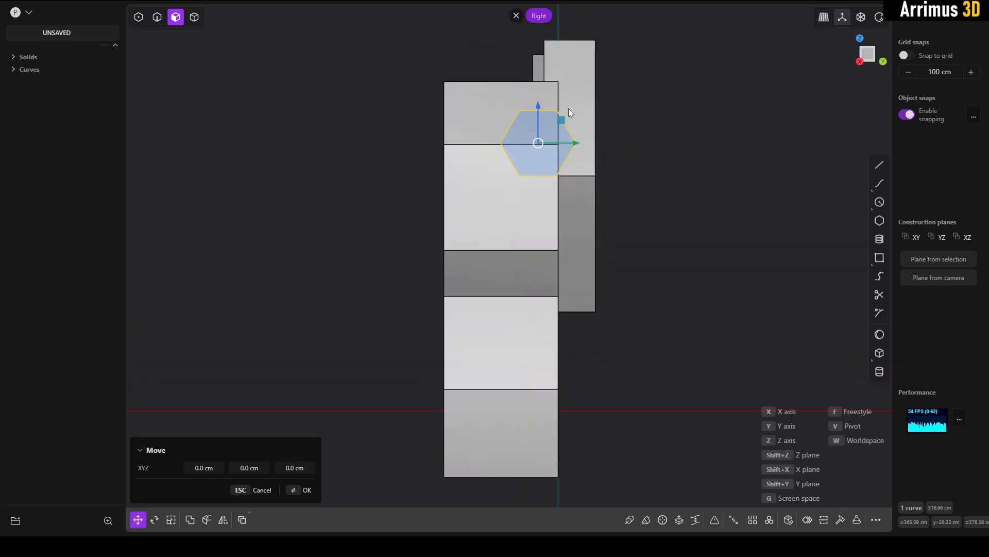
key("y")
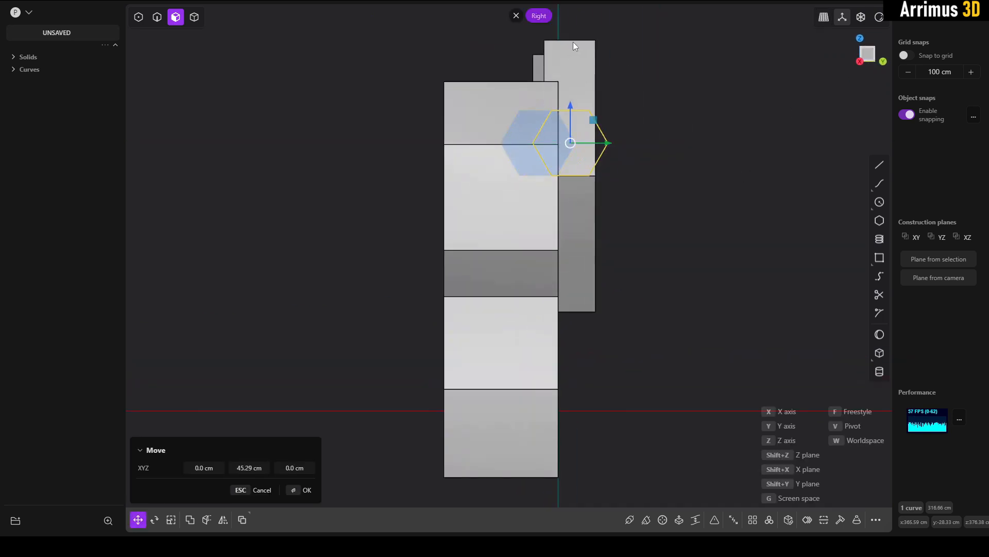
left_click(570, 41)
left_click(657, 71)
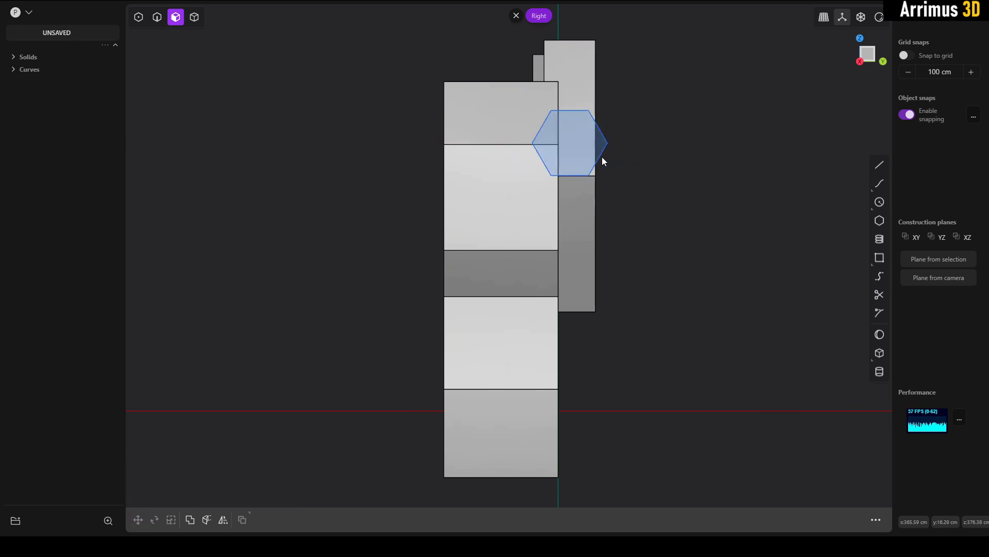
Step: Enlarge the hexagon curve and move it down along the Z axis so it overlaps the leg's lower rear corner
key("2")
left_click(601, 157)
key("s")
left_click(623, 109)
key("g")
key("z")
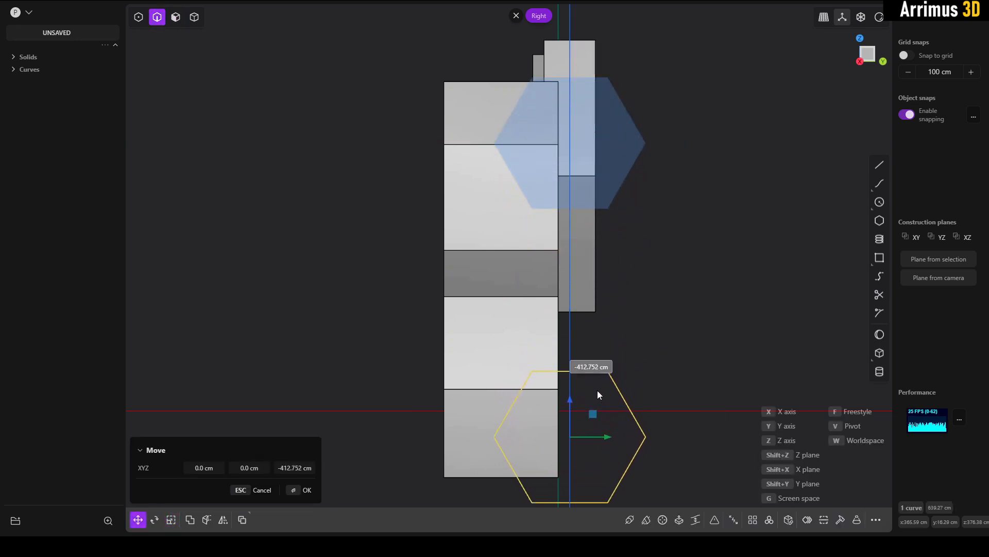
left_click(608, 367)
key("s")
left_click(644, 296)
scroll(642, 295, "down", 3)
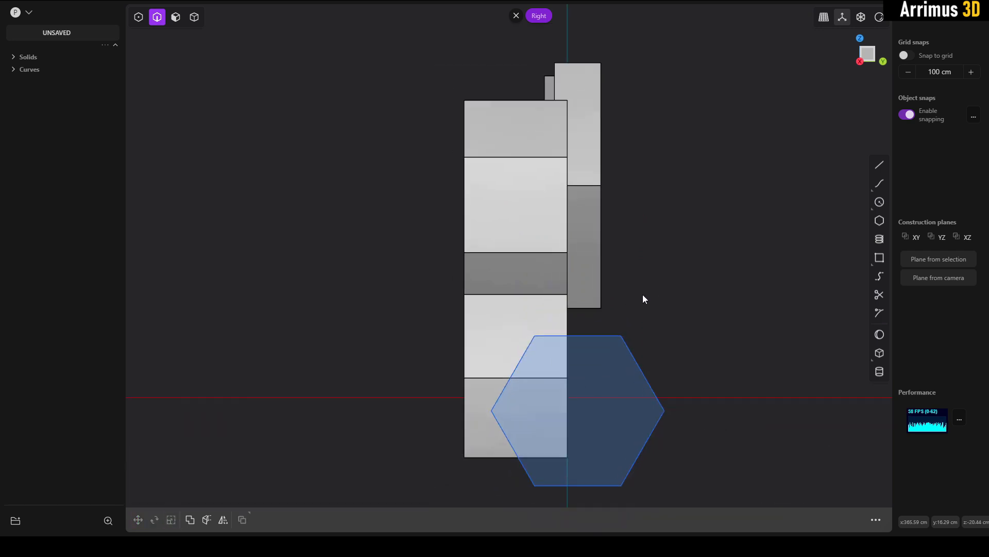
Step: Cut the leg with the hexagon curve and delete the piece cut from its lower rear corner
key("4")
left_click(588, 313)
key("c")
left_click(600, 324)
right_click(645, 303)
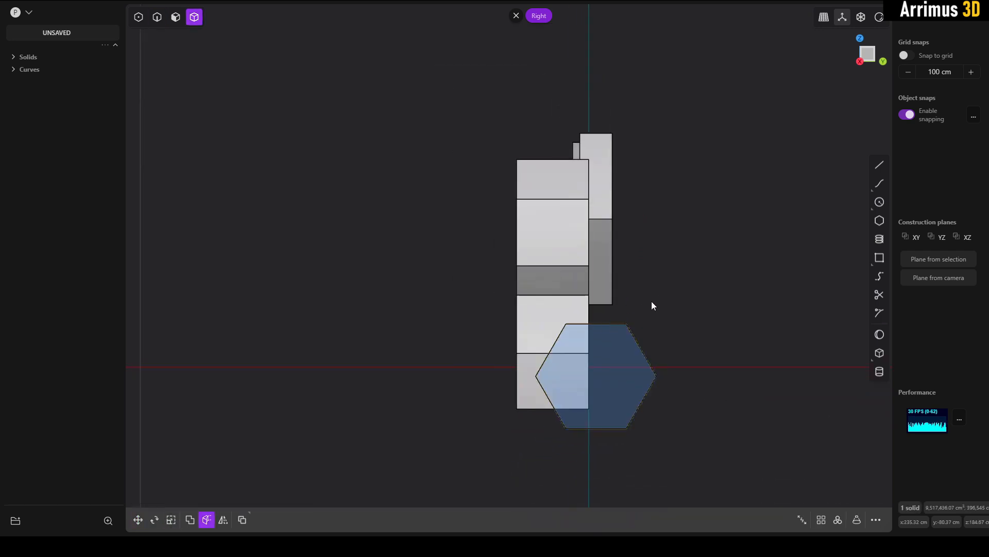
middle_click_drag(577, 345, 525, 353)
scroll(644, 311, "up", 4)
left_click(596, 283)
key("Delete")
middle_click_drag(536, 247, 574, 242)
left_click(868, 60)
middle_click_drag(702, 117, 587, 223)
scroll(579, 225, "up", 3)
key("3")
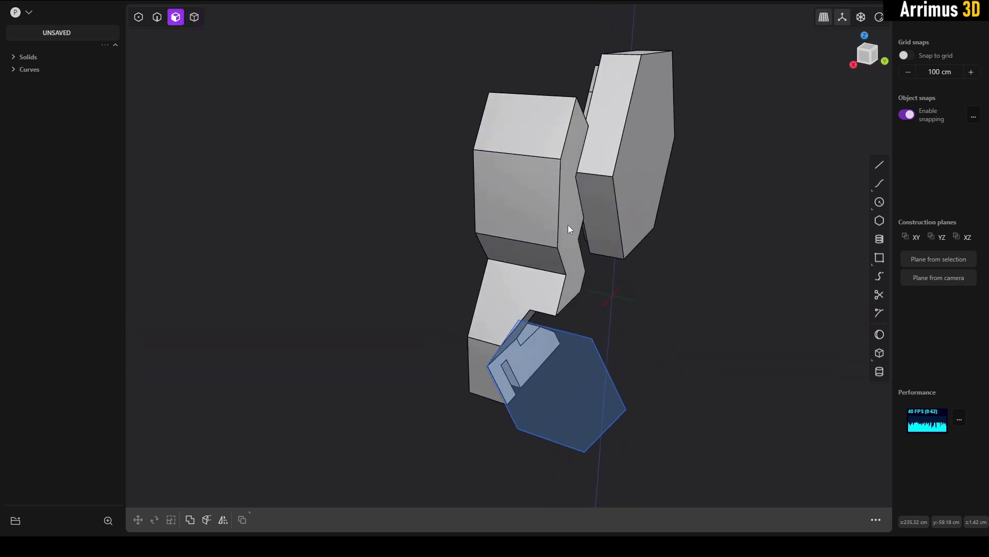
left_click(568, 227)
scroll(577, 246, "up", 3)
key("d")
key("Escape")
key("Escape")
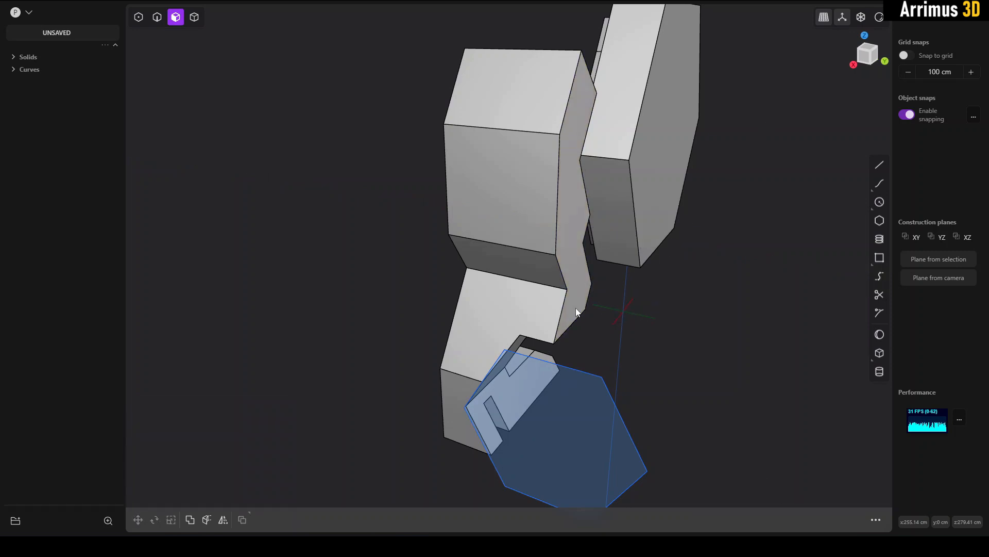
Step: Rotate the leg's front profile face about the X axis so the leg tapers towards the top, and adjust that face's position
middle_click_drag(573, 311, 629, 281)
left_click(867, 55)
middle_click_drag(456, 151, 539, 161)
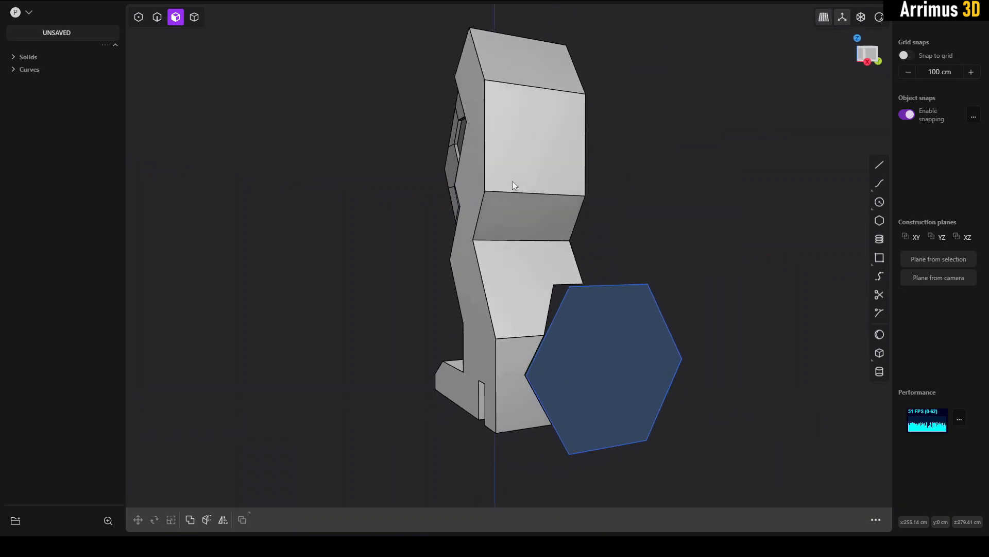
left_click(481, 178)
left_click(866, 57)
key("r")
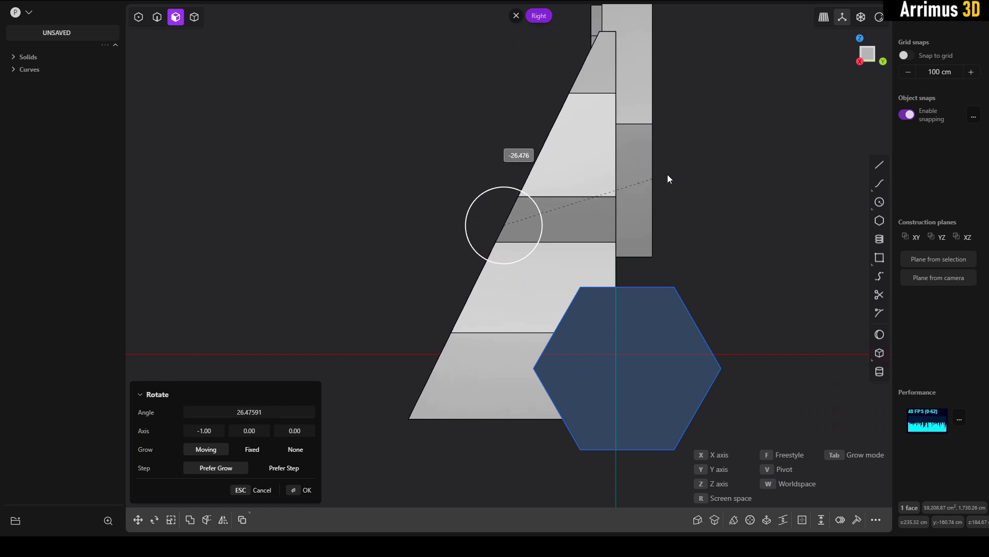
left_click(695, 168)
middle_click_drag(508, 146, 487, 145)
left_click(532, 153)
left_click_drag(497, 136, 490, 150)
left_click(613, 176)
middle_click_drag(611, 180, 608, 218)
Step: Chamfer the two bottom edges of the leg's slanted front face so the lower leg angles back inward
key("2")
left_click(425, 394)
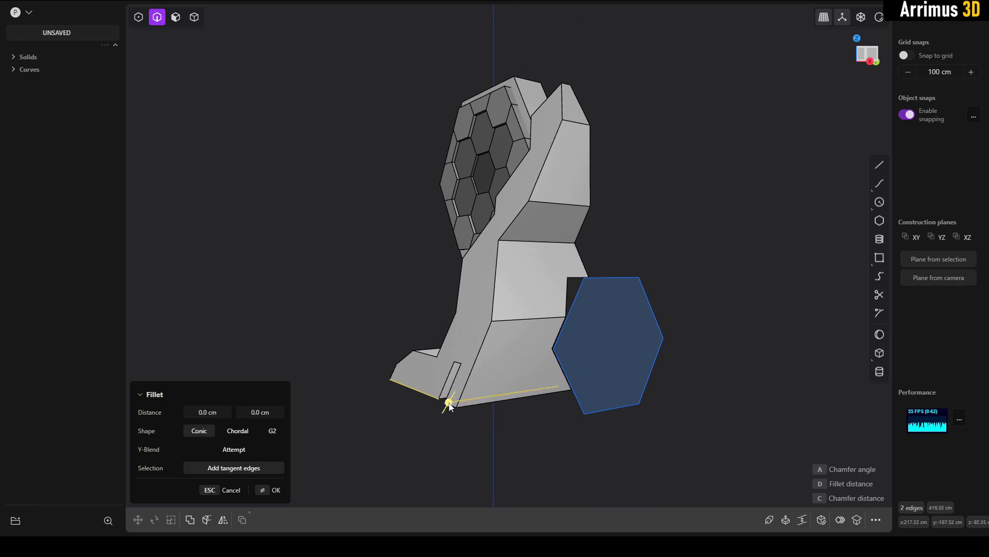
left_click(456, 422)
scroll(456, 422, "up", 1)
scroll(456, 423, "up", 1)
left_click(449, 400)
left_click(425, 390, "shift")
left_click_drag(442, 375, 472, 389)
key("Return")
Step: Adjust the lower leg's face and cut the leg solid around the crease above the foot
left_click(872, 54)
key("3")
key("alt+z")
key("alt+z")
key("d")
left_click(558, 249)
key("Return")
middle_click_drag(508, 259, 545, 304)
scroll(506, 285, "up", 4)
key("4")
left_click(514, 310)
key("c")
left_click(484, 303)
right_click(474, 321)
scroll(519, 317, "up", 2)
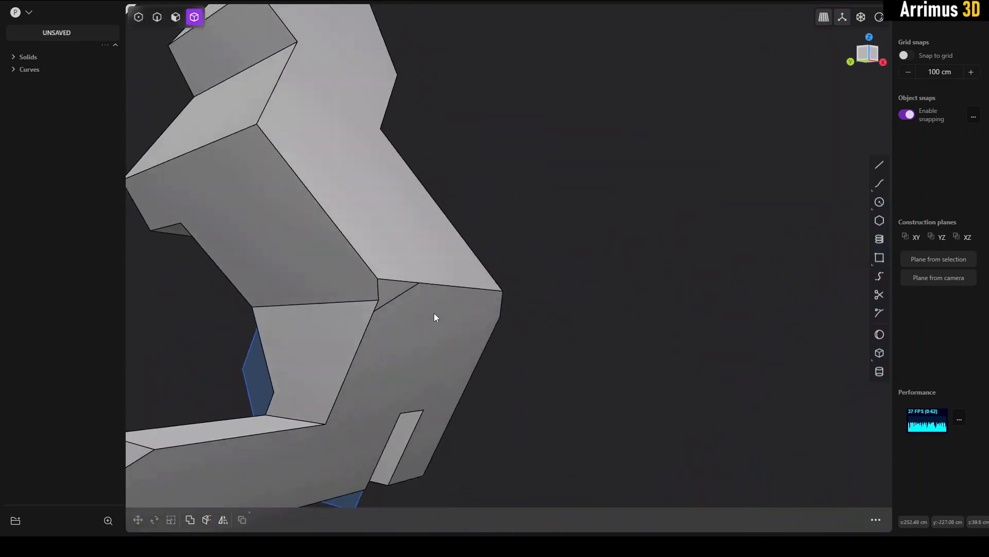
Step: Offset the small triangular face at the leg's crease to clean up the corner
left_click(438, 313)
type("fde")
left_click(508, 437)
middle_click_drag(460, 372, 370, 295)
key("3")
left_click(378, 303)
left_click_drag(370, 296, 403, 281)
left_click(581, 249)
Step: Offset the slanted faces meeting at the crease, including the lower leg's inward-sloping face
middle_click_drag(580, 249, 537, 304)
scroll(436, 244, "up", 4)
left_click(537, 304)
left_click_drag(533, 314, 475, 259)
right_click(475, 258)
scroll(530, 269, "up", 2)
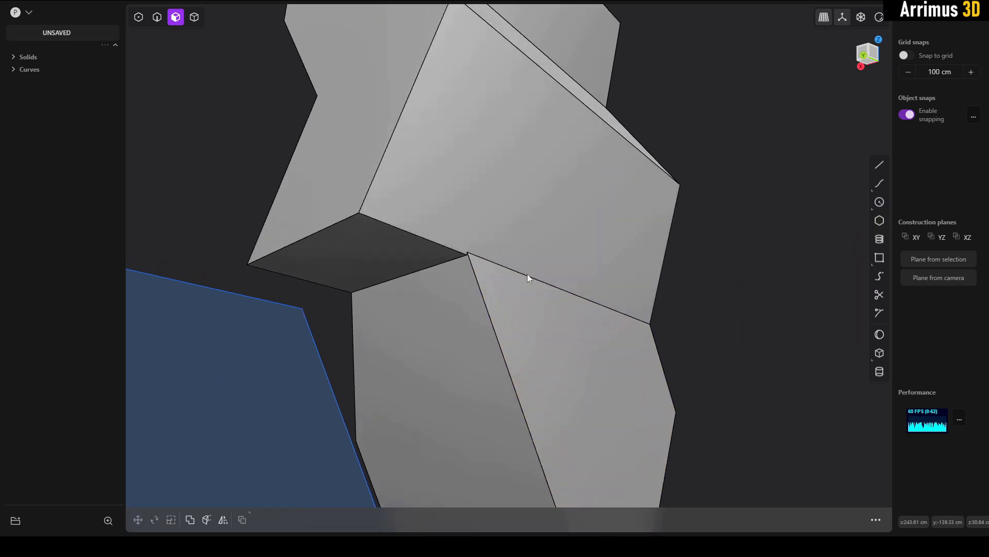
left_click(592, 310)
left_click_drag(589, 320, 569, 351)
left_click(691, 298)
Step: Fillet the crease edge between the upper and lower slanted front faces by about 25.6 cm
scroll(548, 319, "down", 4)
middle_click_drag(691, 298, 518, 303)
key("2")
left_click(517, 309)
left_click_drag(517, 307, 543, 309)
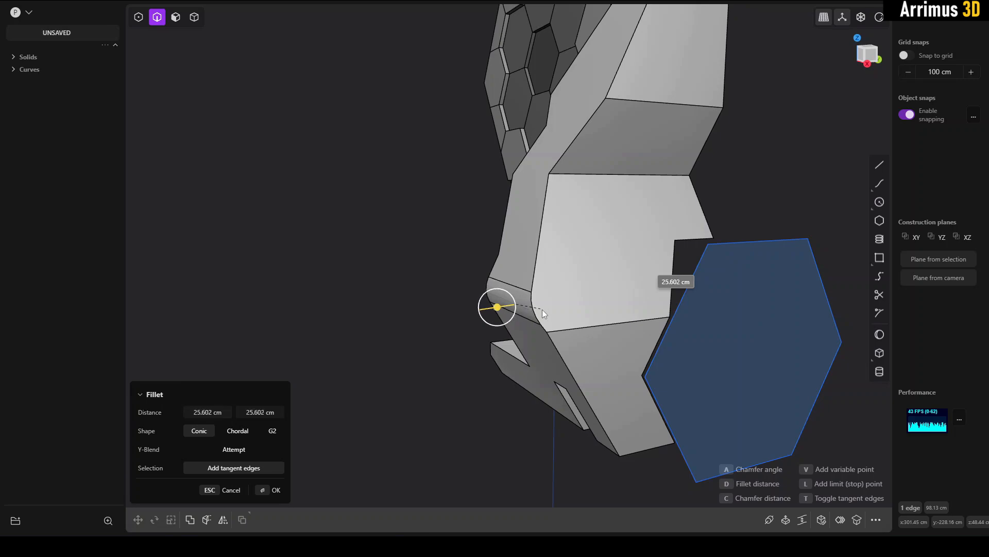
right_click(589, 262)
Step: Offset the small face on the leg's inner side beside the panel to close the notch there
middle_click_drag(589, 262, 489, 249)
scroll(493, 203, "down", 5)
scroll(540, 229, "up", 2)
scroll(540, 227, "up", 2)
key("4")
left_click(501, 224)
key("3")
left_click(490, 250)
key("d")
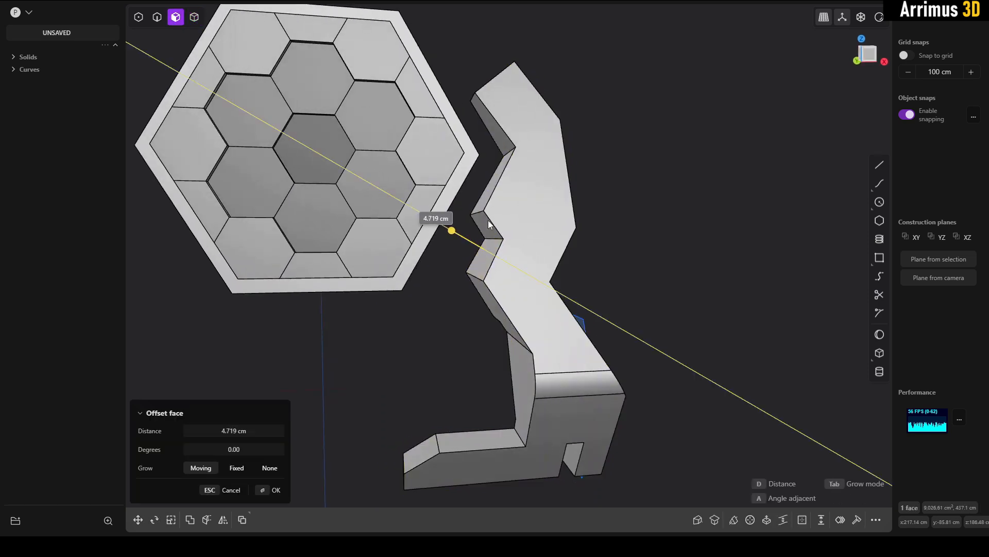
left_click(486, 212)
left_click(648, 208)
Step: Fillet the five edges at the bends along the leg's inner and outer sides by about 20.3 cm
middle_click_drag(648, 208, 417, 258)
key("2")
left_click(455, 252)
scroll(496, 264, "down", 3)
left_click(598, 232)
left_click(570, 273)
left_click(614, 124)
middle_click_drag(503, 178, 533, 167)
left_click(569, 165)
key("d")
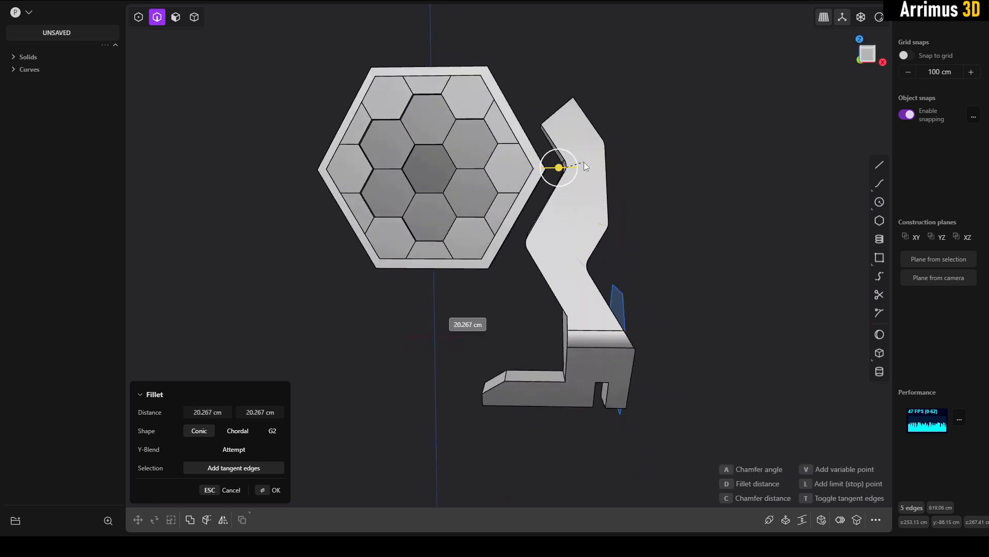
left_click(584, 162)
right_click(617, 164)
middle_click_drag(647, 239, 464, 258)
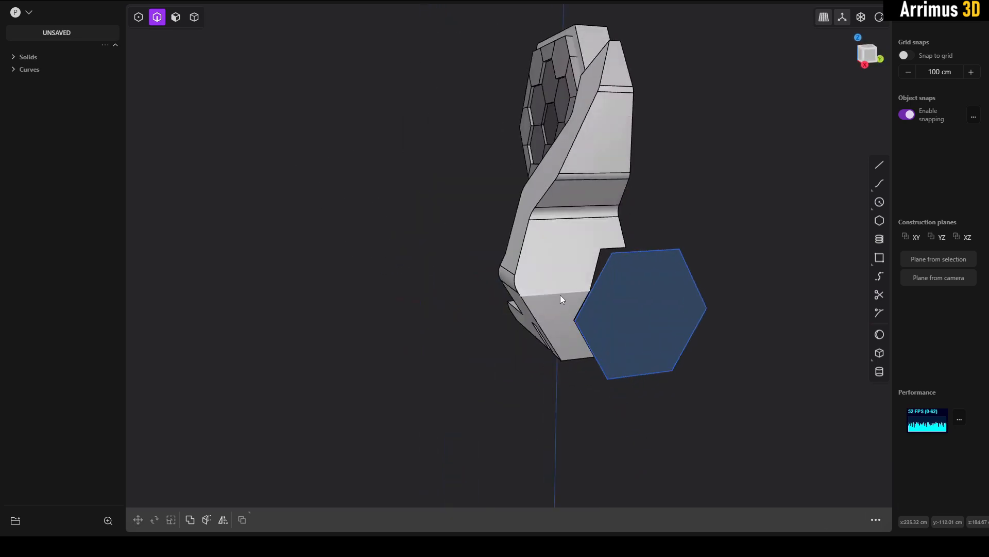
Step: Fillet the lower crease edge across the leg's front where it bends toward the foot
left_click(561, 295)
middle_click_drag(560, 289, 620, 264)
key("d")
left_click(623, 252)
right_click(621, 252)
Step: Mirror the leg solid across the Y axis to make a second leg behind it
key("4")
left_click(552, 230)
middle_click_drag(572, 237, 526, 247)
key("alt+x")
key("y")
right_click(565, 269)
Step: Try mirroring the leg solids across the X axis, and delete the resulting copies on the panel's other side
mouse_move(607, 227)
middle_mouse_down()
mouse_move(469, 236)
mouse_move(657, 234)
mouse_move(597, 216)
mouse_move(586, 193)
mouse_move(599, 228)
middle_mouse_up()
key("alt+x")
key("x")
right_click(659, 225)
left_click(660, 222)
scroll(659, 221, "down", 4)
left_click_drag(437, 258, 360, 299)
key("x")
Step: Move the selected part of the leg along the X axis
key("2")
mouse_move(577, 245)
middle_mouse_down()
mouse_move(518, 243)
mouse_move(575, 244)
middle_mouse_up()
left_click(595, 242)
key("g")
key("x")
right_click(657, 220)
left_click(653, 223)
Step: Select both leg solids and scale them down together
key("4")
left_click_drag(604, 258, 556, 283)
middle_click_drag(552, 280, 575, 271)
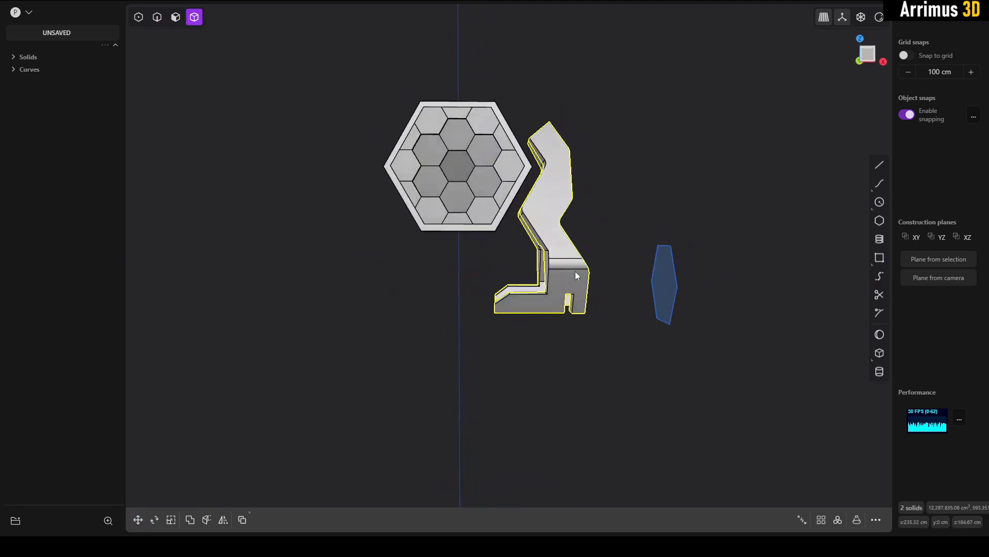
scroll(576, 258, "up", 2)
key("s")
key("s")
left_click(568, 213)
right_click(570, 220)
Step: Move the two scaled legs upward and slightly outward beside the hexagonal panel
middle_click_drag(570, 223, 560, 196)
key("g")
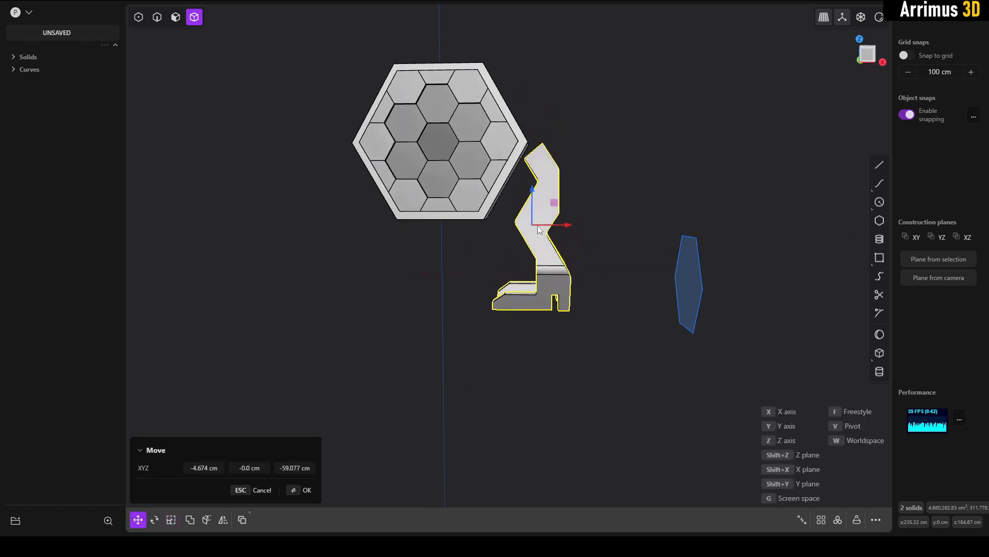
left_click_drag(536, 254, 568, 170)
right_click(568, 170)
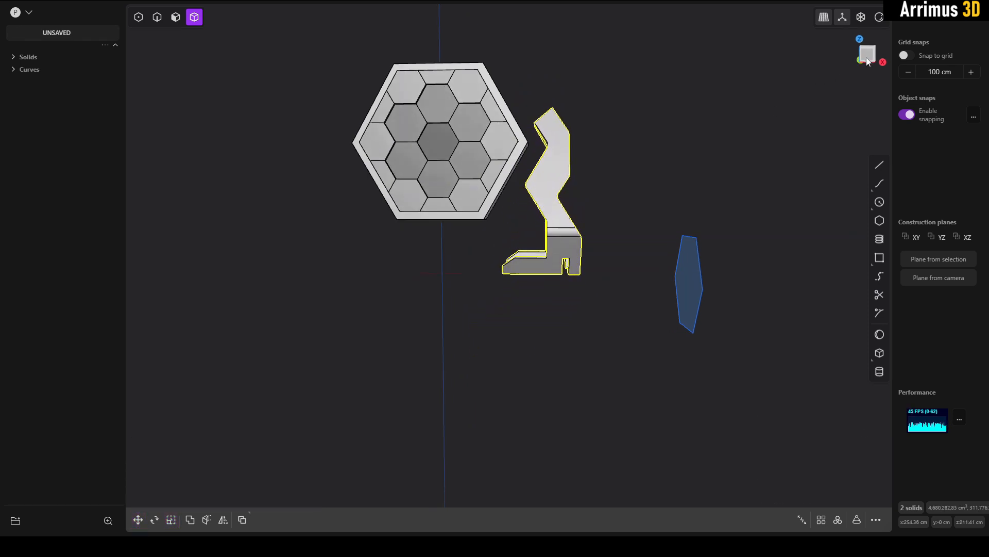
Step: Reposition both legs in the front view, fitting them close to the panel's lower slanted side
left_click(865, 58)
scroll(541, 154, "up", 3)
key("g")
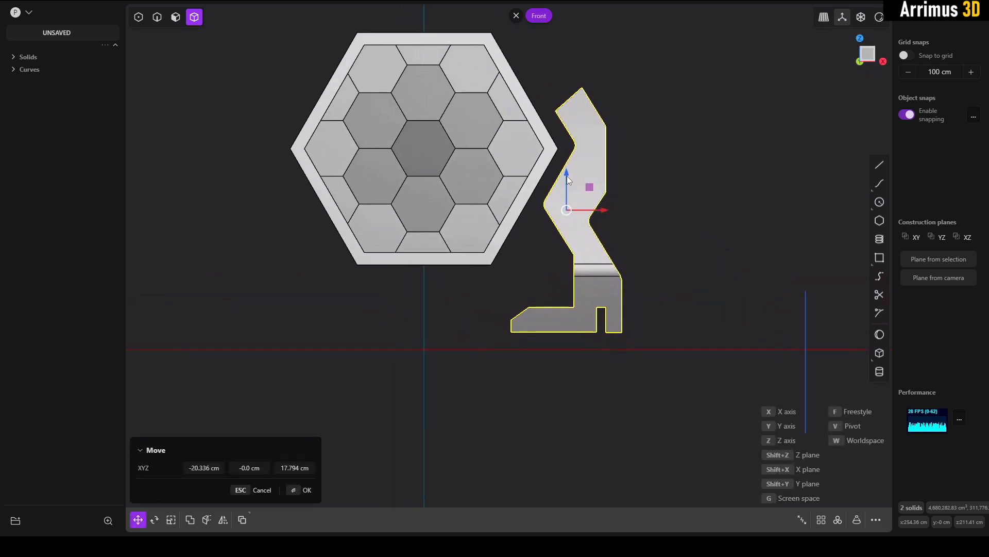
right_click(569, 176)
left_click(635, 135)
scroll(635, 134, "up", 2)
left_click_drag(634, 247, 562, 326)
key("g")
right_click(596, 267)
left_click(667, 248)
Step: Mirror both legs across the X axis to create the matching pair on the panel's other side
left_click(534, 161)
middle_click_drag(600, 206, 721, 267)
left_click(722, 267)
left_click_drag(721, 267, 617, 349)
key("alt+x")
key("x")
right_click(683, 357)
left_click(683, 358)
Step: Isolate the panel's hexagonal frame and fillet its outer corner edges, restoring the hidden objects
middle_click_drag(536, 242, 563, 87)
left_click(635, 201)
key("/")
key("2")
left_click_drag(556, 46, 538, 388)
key("b")
middle_click_drag(538, 387, 539, 184)
key("/")
key("d")
left_click(548, 211)
right_click(564, 180)
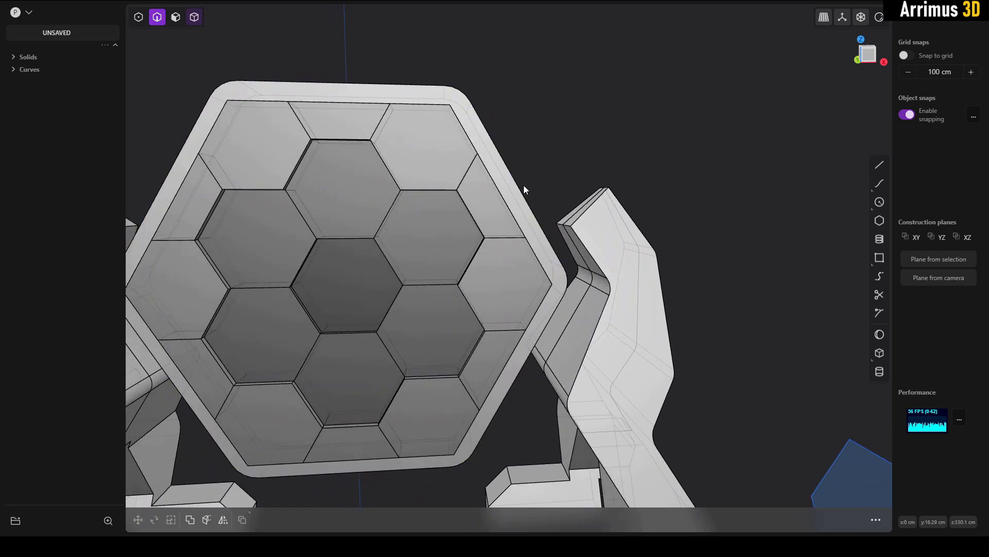
Step: Isolate the filleted frame to check it, and bring back the rest of the model
key("4")
left_click(518, 218)
key("/")
middle_click_drag(518, 219, 555, 200, "shift")
left_click(613, 194)
key("/")
middle_click_drag(616, 161, 578, 186)
scroll(555, 218, "up", 1)
scroll(555, 218, "down", 3)
Step: Select all honeycomb cells inside the frame and isolate them in the right view
left_click_drag(295, 93, 641, 424)
middle_click_drag(647, 268, 592, 173)
scroll(592, 172, "up", 2)
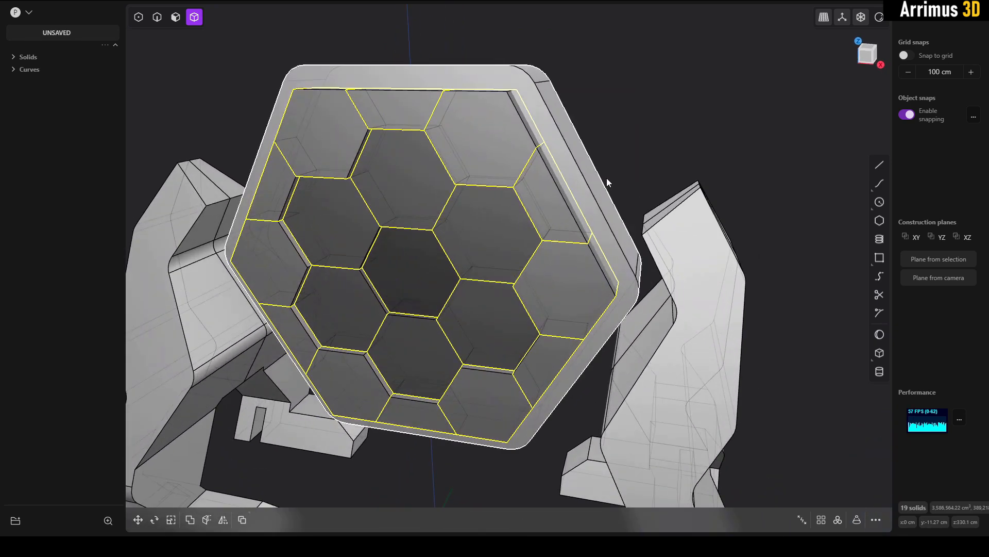
key("/")
left_click(659, 180)
middle_click_drag(658, 178, 537, 171)
left_click(865, 56)
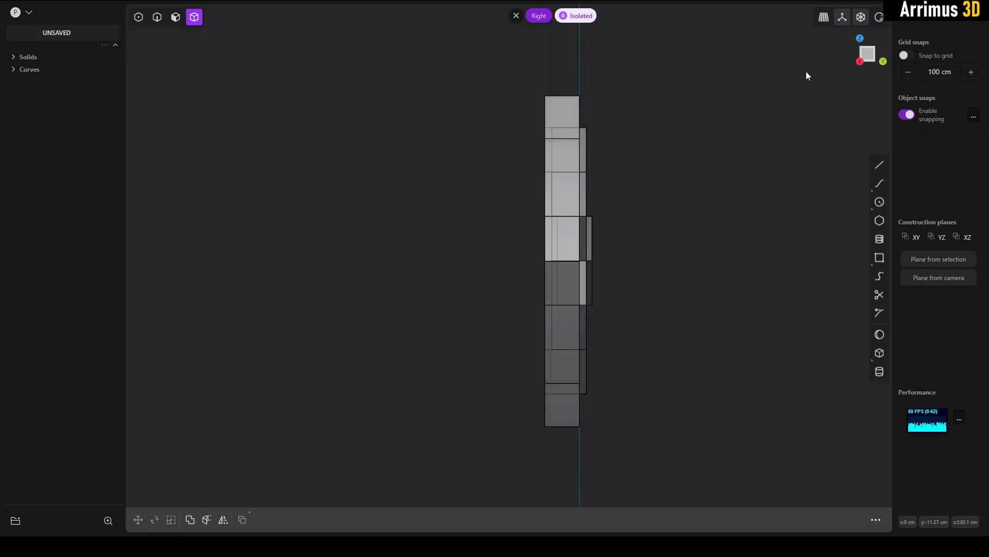
Step: Try selecting the isolated cells' side edges, restore the full model and clear the selection
key("2")
left_click_drag(571, 89, 568, 445)
middle_click_drag(569, 438, 556, 190)
key("/")
scroll(533, 159, "up", 2)
scroll(572, 119, "up", 3)
left_click(625, 129)
middle_click_drag(626, 128, 521, 138)
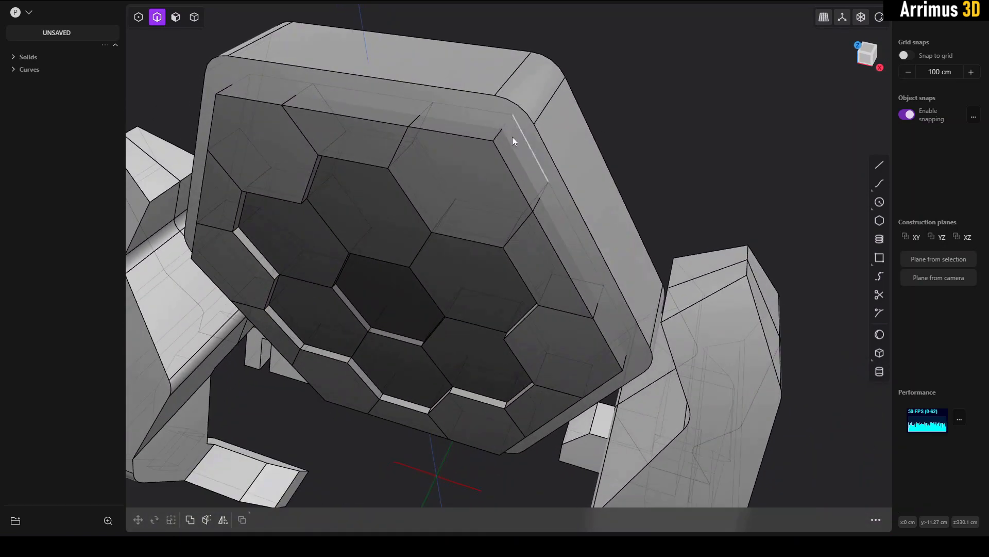
Step: Fillet the three outer corner edges of the right-hand honeycomb cells by about 42 cm
left_click(506, 129)
key("b")
middle_click_drag(691, 364, 580, 354)
left_click(628, 305)
left_click(626, 330)
middle_click_drag(533, 231, 580, 315)
key("d")
left_click(581, 75)
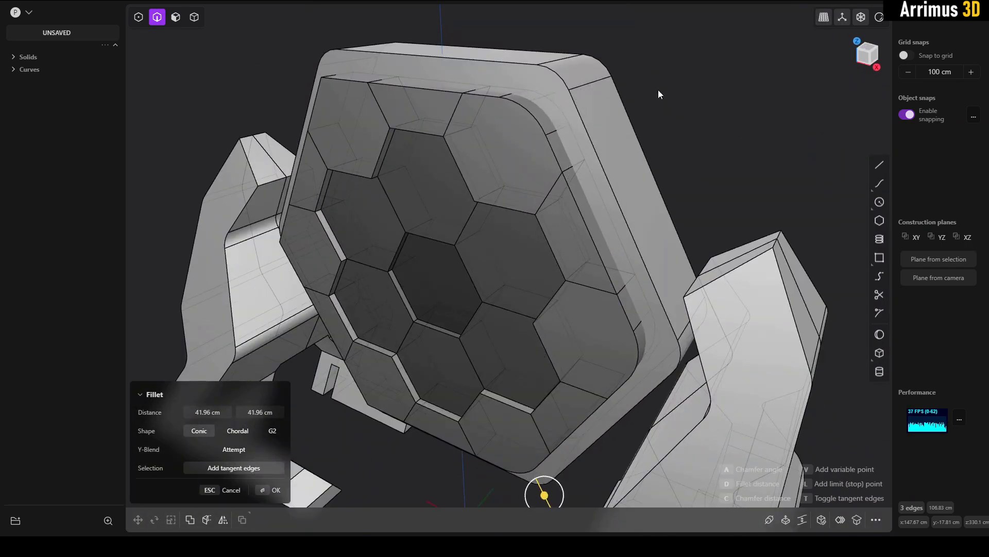
right_click(634, 88)
Step: Try mirroring the hexagonal cell above the panel's centre across its vertical midplane
key("4")
left_click(346, 141)
middle_click_drag(315, 214, 514, 165)
left_click(517, 161)
key("alt+x")
key("Return")
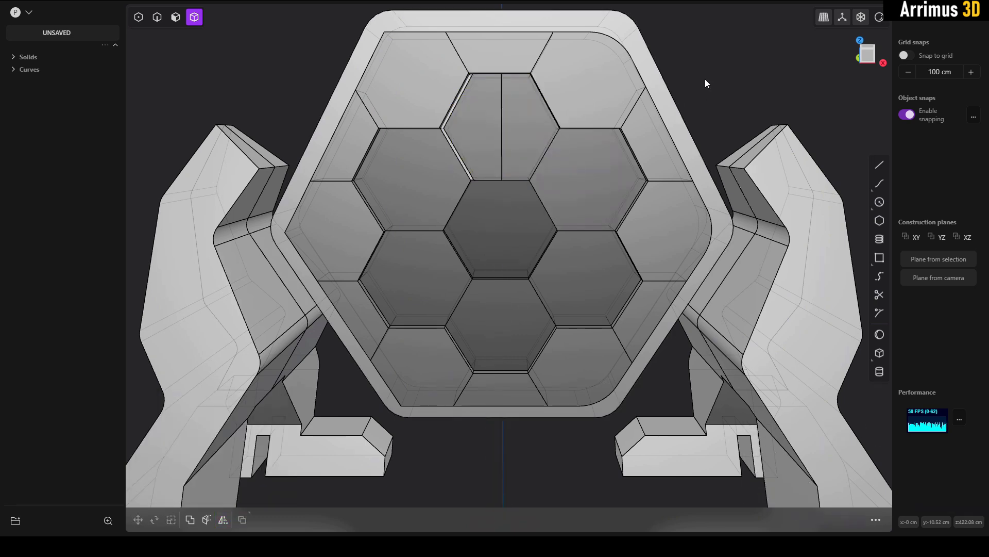
Step: Delete the unfilleted corner cells on the left and select the three filleted cells on the right
left_click(345, 244)
key("Delete")
left_click(423, 361)
key("Delete")
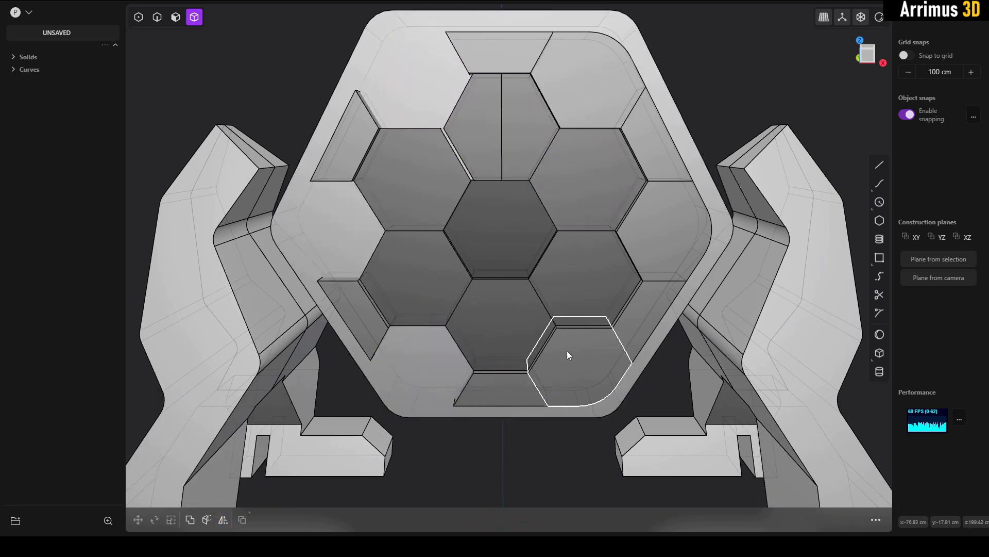
left_click(563, 351)
left_click(659, 232, "shift")
left_click(594, 106, "shift")
Step: Undo the cell deletions and the mirror of the upper central hexagon
key("ctrl+z")
key("ctrl+z")
key("ctrl+z")
key("ctrl+z")
key("ctrl+z")
key("ctrl+z")
key("ctrl+z")
key("ctrl+z")
key("ctrl+z")
key("ctrl+z")
key("ctrl+z")
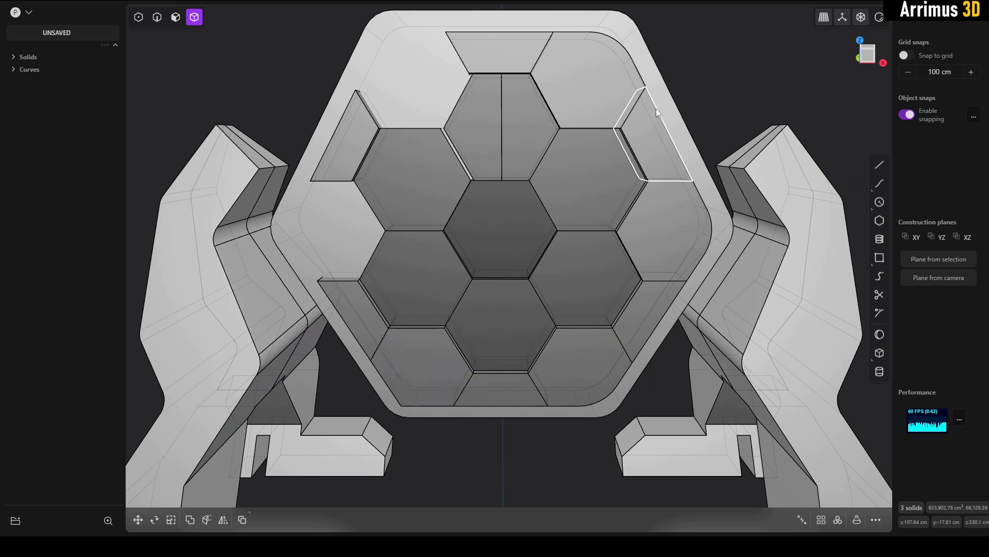
Step: Delete the three unfilleted corner cells on the left half of the honeycomb
left_click(346, 238, "shift")
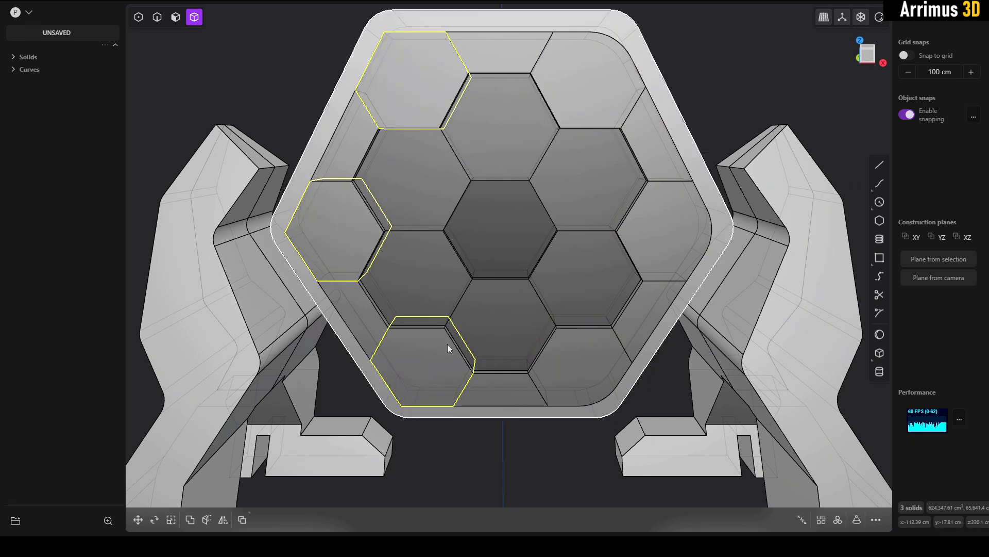
left_click(439, 353, "shift")
key("Delete")
Step: Mirror the three filleted corner cells from the right half across the X axis
left_click(575, 351)
left_click(655, 237, "shift")
left_click(602, 103, "shift")
key("alt+x")
key("x")
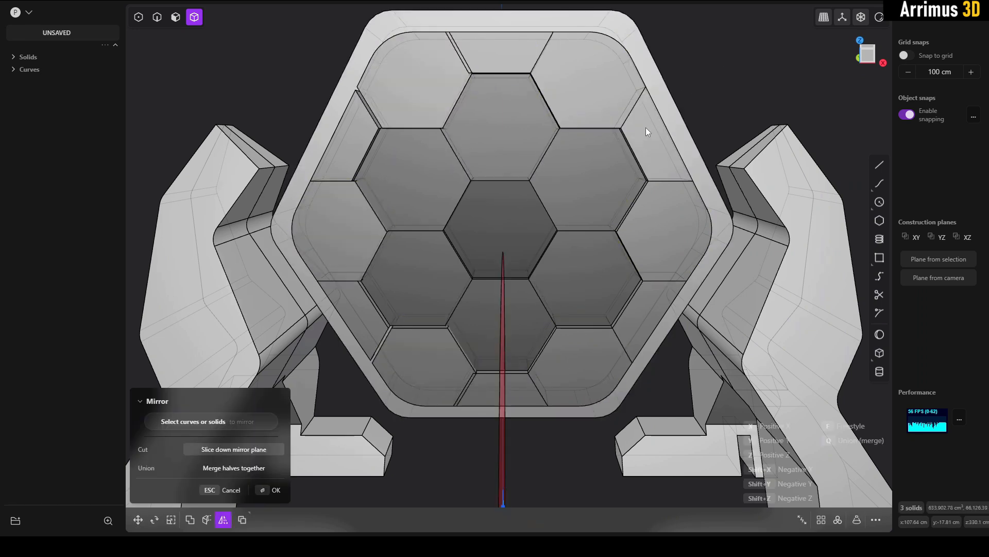
right_click(694, 88)
Step: Mirror the top and bottom central partial cells across the X axis
left_click(518, 54)
left_click(517, 385, "shift")
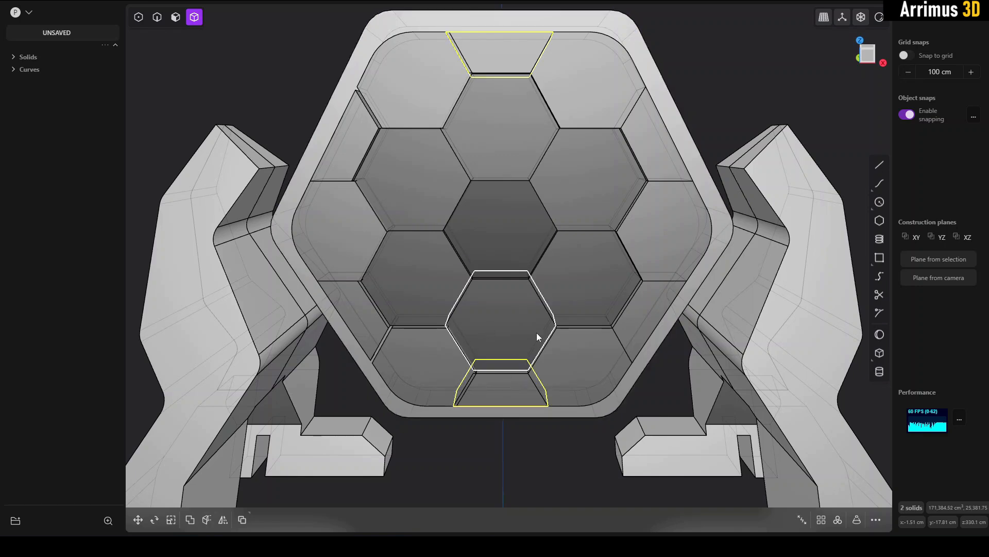
key("alt+x")
key("x")
right_click(724, 131)
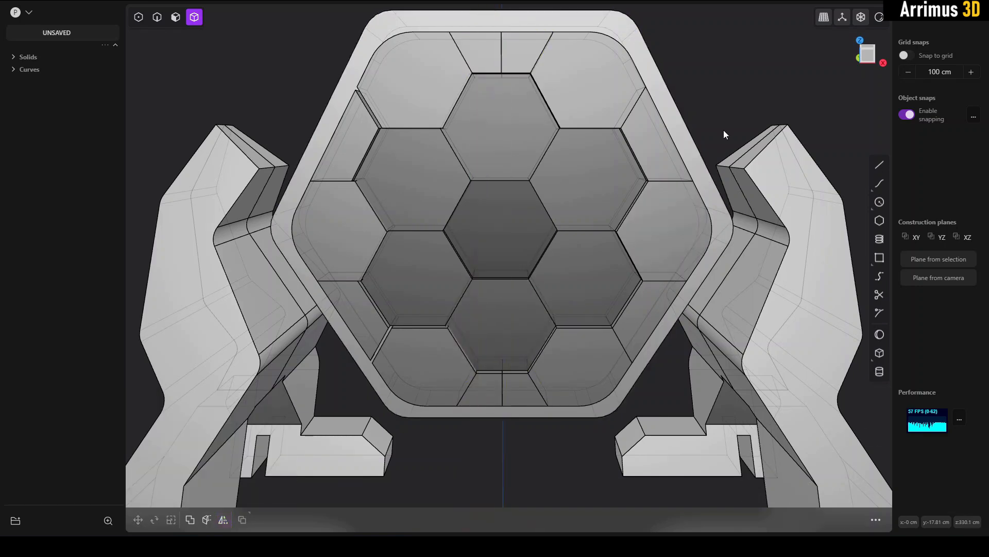
Step: Replace the two left-hand partial side cells with copies of the right-hand ones mirrored across the X axis
left_click(363, 153)
left_click(361, 305, "shift")
key("Delete")
left_click(643, 314)
left_click(666, 170, "shift")
key("alt+x")
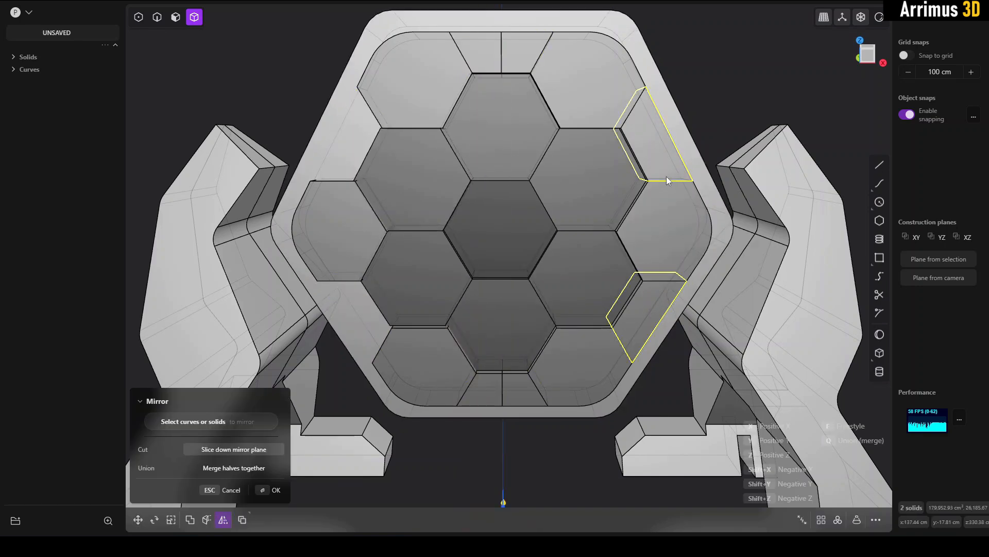
key("x")
right_click(694, 112)
Step: Union the split halves of the top central cell and of the bottom central cell
left_click(521, 48)
key("q")
right_click(552, 449)
left_click(516, 396)
left_click(494, 396, "shift")
key("q")
right_click(545, 448)
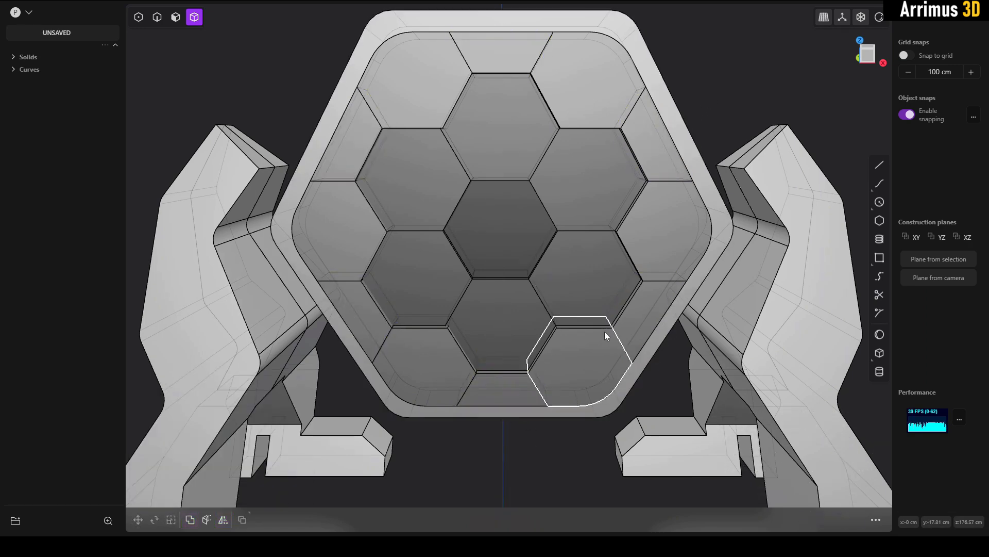
Step: Hide the edge lines and view the whole panel with its four legs
middle_click_drag(600, 350, 585, 330)
scroll(582, 322, "down", 5)
key("alt+z")
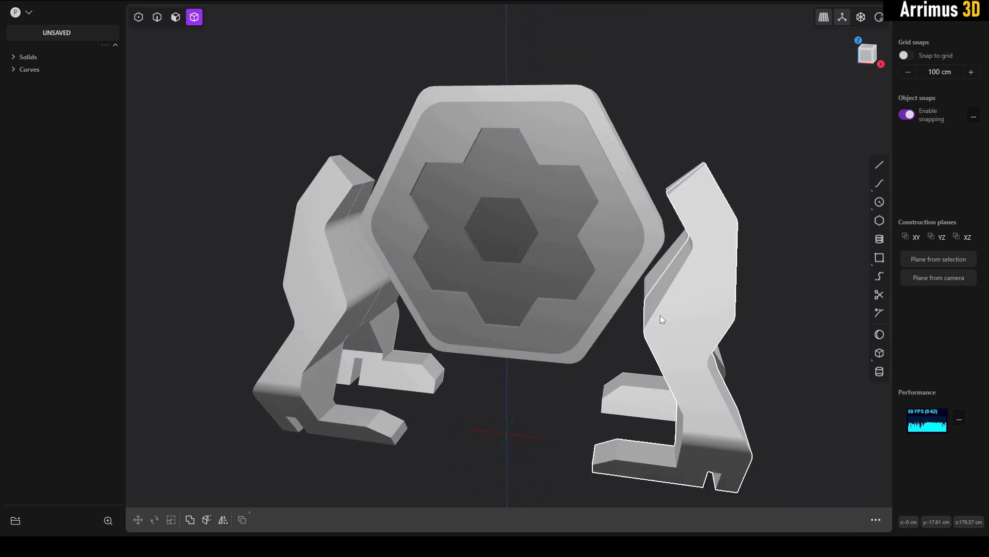
Step: Give the panel frame and all four support legs a darker grey material colour
middle_click_drag(664, 317, 636, 162, "shift")
left_click(628, 162)
left_click_drag(723, 252, 513, 324, "shift")
left_click(364, 307, "shift")
left_click(296, 340, "shift")
key("m")
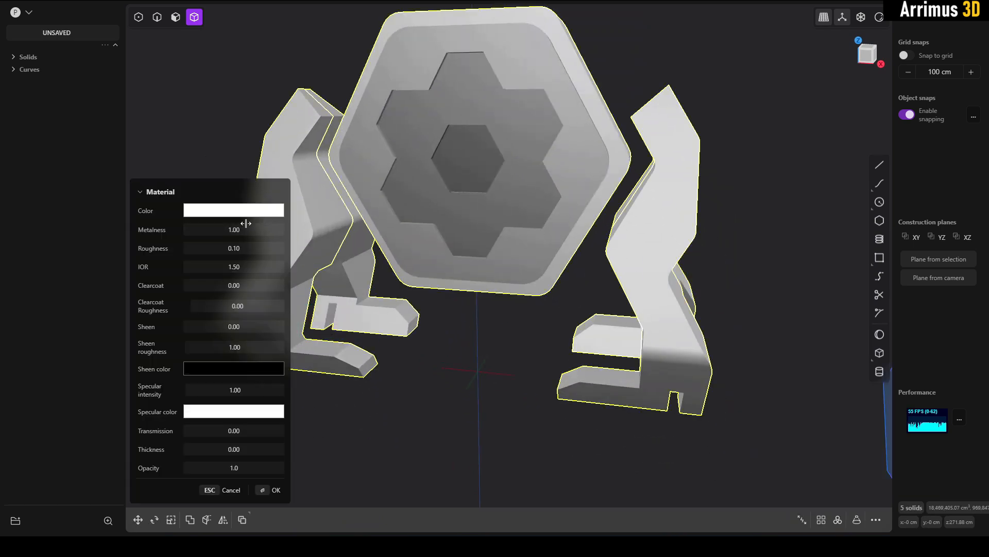
left_click(215, 211)
left_click(188, 262)
right_click(485, 350)
left_click(480, 342)
Step: In the front view, draw a horizontal line across the upper tip of the right-hand leg and cut the leg along it
mouse_move(481, 342)
middle_mouse_down()
mouse_move(549, 298)
mouse_move(394, 337)
mouse_move(472, 335)
middle_mouse_up()
middle_click_drag(678, 234, 494, 212)
scroll(558, 215, "down", 3)
middle_click_drag(557, 215, 696, 172)
left_click(869, 55)
scroll(711, 167, "up", 3)
key("shift+a")
left_click(537, 197)
left_click(709, 199)
left_click(589, 280)
key("c")
left_click(646, 197)
right_click(645, 162)
Step: Delete the cut-off leg tip and the leftover cutting line
left_click(607, 145)
key("x")
scroll(672, 239, "down", 2)
key("2")
left_click(648, 205)
key("x")
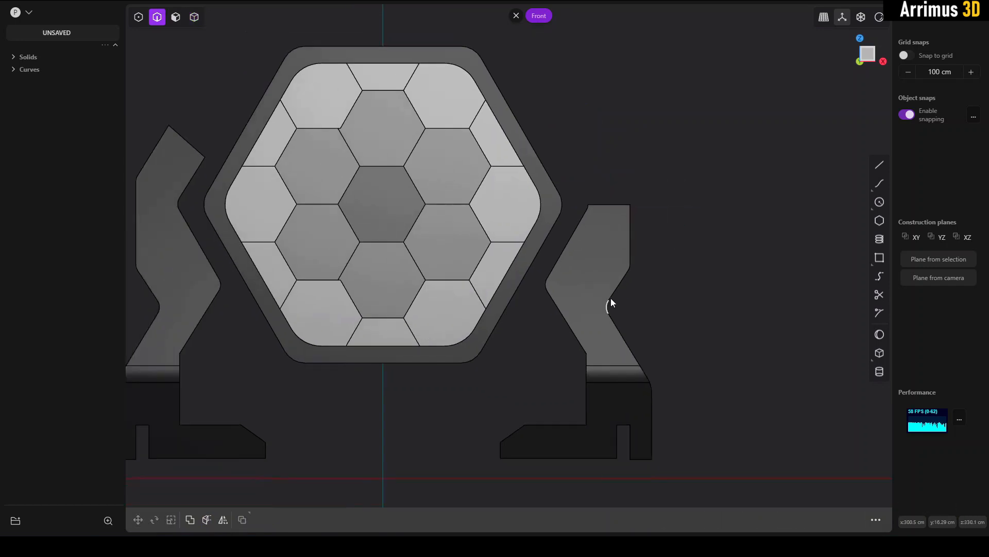
Step: Delete the two left-hand legs
middle_click_drag(602, 303, 633, 281)
scroll(634, 281, "down", 4)
key("4")
left_click_drag(389, 329, 309, 357)
key("x")
left_click_drag(683, 308, 604, 370)
left_click(675, 281)
Step: Fillet the outer top edges of the right-hand legs by about 22.8 cm
scroll(675, 264, "up", 3)
key("2")
left_click_drag(630, 192, 656, 217)
key("b")
key("d")
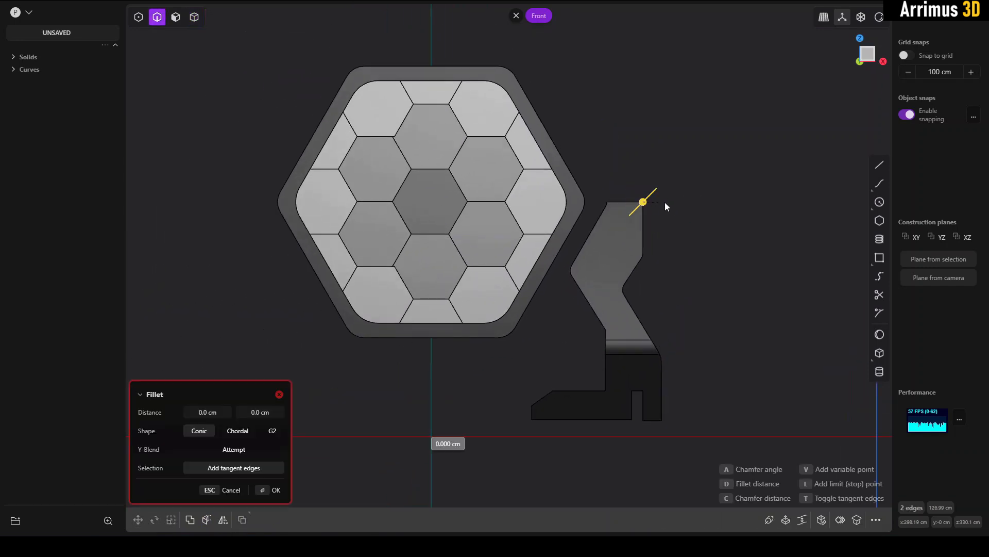
key("d")
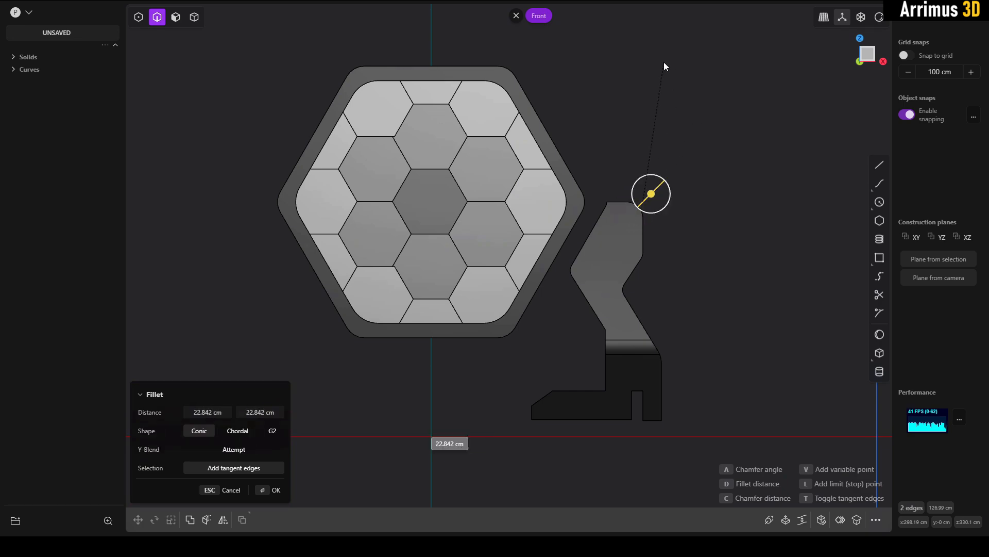
right_click(664, 62)
middle_click_drag(788, 171, 739, 184)
left_click(739, 184)
Step: Delete the small leftover faces at the inner top corner of the right-hand legs
middle_click_drag(546, 120, 606, 157)
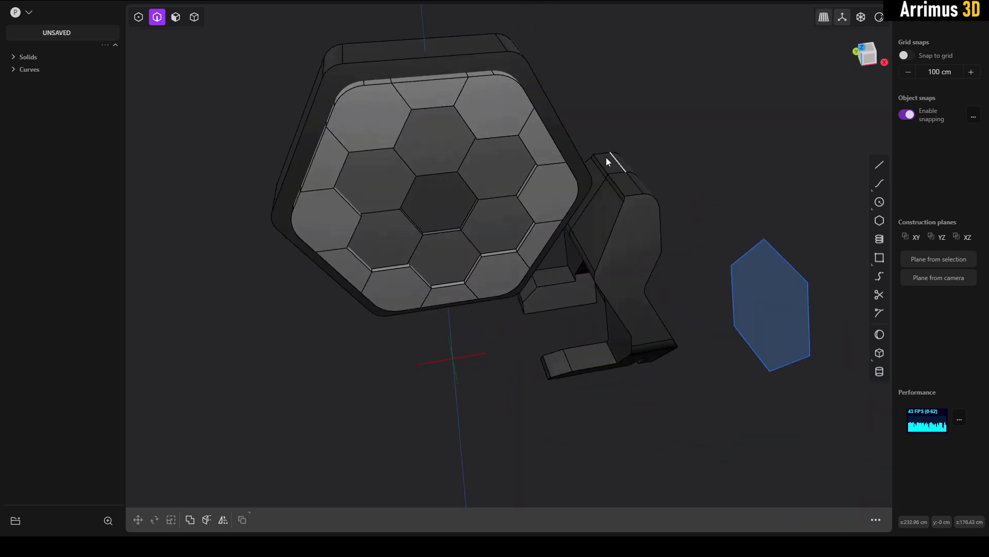
scroll(636, 196, "up", 5)
key("3")
left_click(614, 223)
key("x")
left_click(586, 178)
key("x")
Step: Fillet the two inner top edges of the right-hand legs to round off the flat tip
key("2")
left_click(607, 199)
left_click(595, 183, "shift")
left_click(585, 112)
left_click(603, 192)
left_click(583, 166, "shift")
middle_click_drag(582, 167, 617, 200)
key("d")
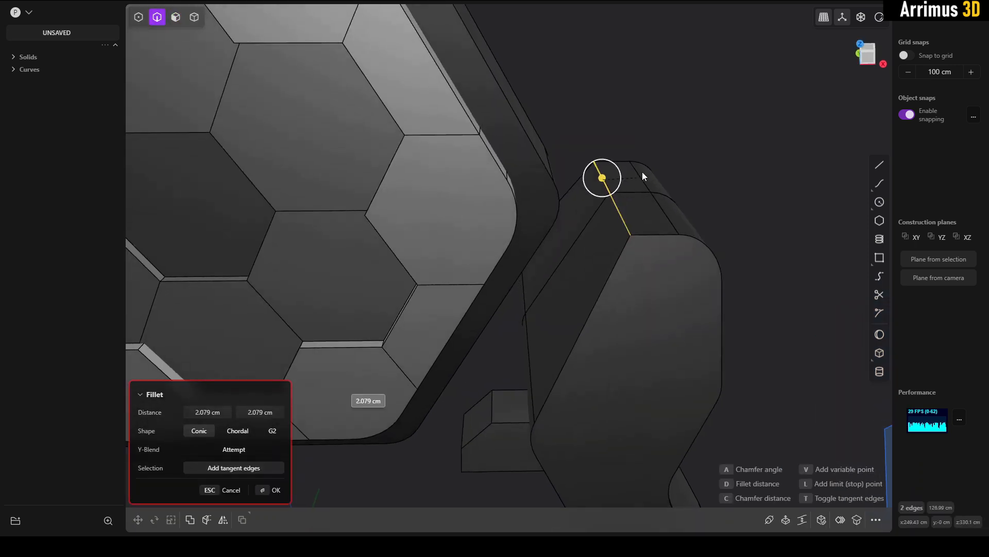
left_click(676, 210)
scroll(712, 210, "down", 4)
middle_click_drag(711, 210, 617, 209)
key("d")
left_click(706, 228)
key("Return")
Step: Offset the outline of the leg's front face inward by about 19.4 cm with round gap fill
left_click(864, 60)
scroll(772, 128, "down", 2)
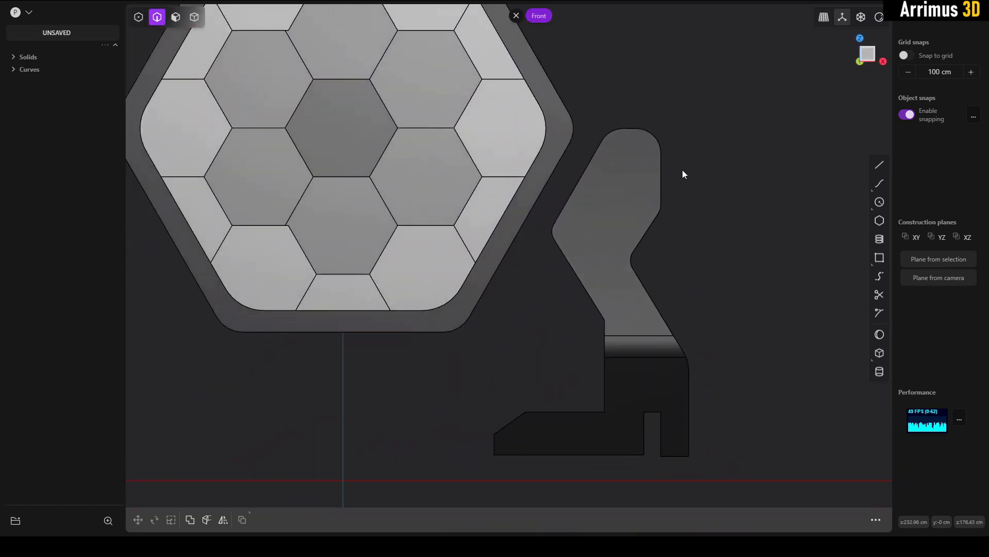
scroll(682, 169, "up", 4)
key("3")
left_click(618, 187)
left_click_drag(618, 186, 608, 159)
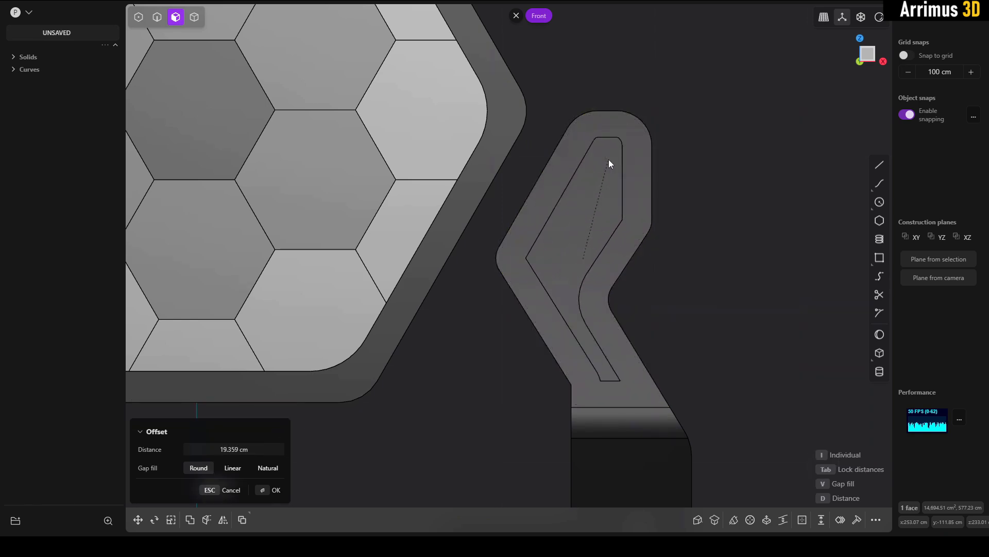
left_click(706, 169)
Step: Extrude the inset region into the front leg to cut a recess
left_click(609, 197)
middle_click_drag(605, 198, 500, 227)
middle_click_drag(596, 231, 573, 225)
key("e")
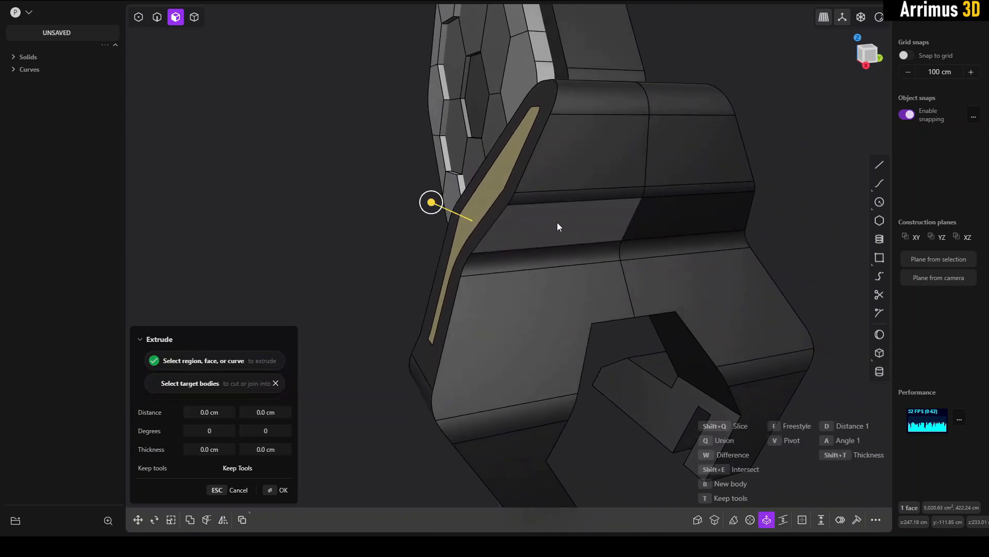
key("v")
left_click(555, 204)
left_click_drag(512, 204, 752, 187)
key("Return")
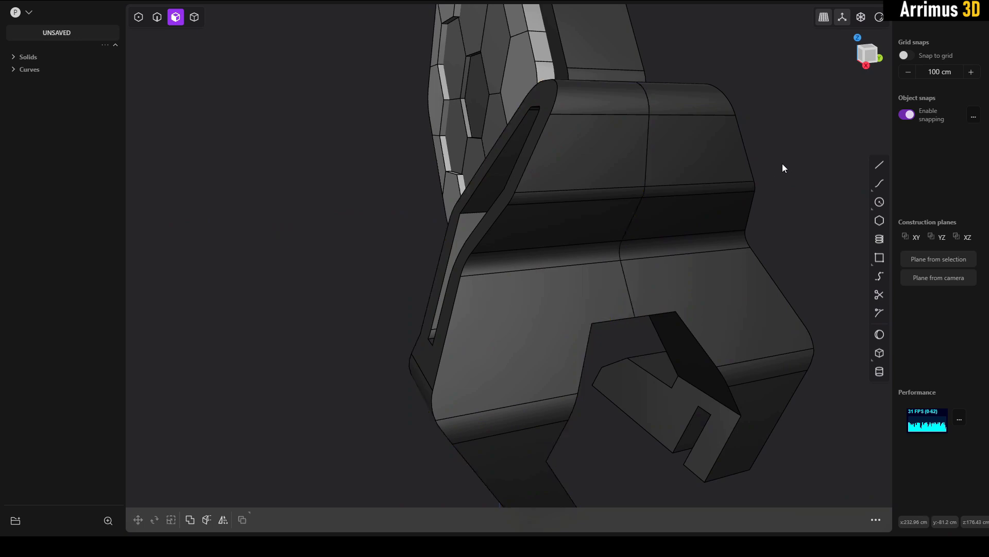
Step: Delete the uncut rear right-hand leg and try mirroring the recessed front leg across the Y axis
key("4")
left_click(707, 187)
key("Delete")
left_click(561, 217)
middle_click_drag(561, 216, 647, 220)
key("alt+x")
key("y")
right_click(666, 226)
Step: Extrude the recess floor through the front leg to make a full opening
scroll(579, 325, "up", 3)
middle_click_drag(573, 331, 566, 327)
key("3")
left_click(566, 328)
key("e")
left_click_drag(575, 334, 523, 157)
key("Return")
key("Escape")
Step: Try to offset a face at the top of the leg's opening and undo the change
middle_click_drag(635, 157, 655, 105)
key("4")
middle_click_drag(658, 211, 614, 86)
key("3")
left_click(585, 65)
mouse_move(614, 87)
left_mouse_down()
mouse_move(624, 97)
mouse_move(605, 97)
left_mouse_up()
key("Return")
key("ctrl+z")
Step: Fillet the two top inner edges of the leg's opening by about 19.3 cm
key("2")
left_click(645, 77)
left_click(598, 70, "shift")
middle_click_drag(599, 70, 627, 72)
key("d")
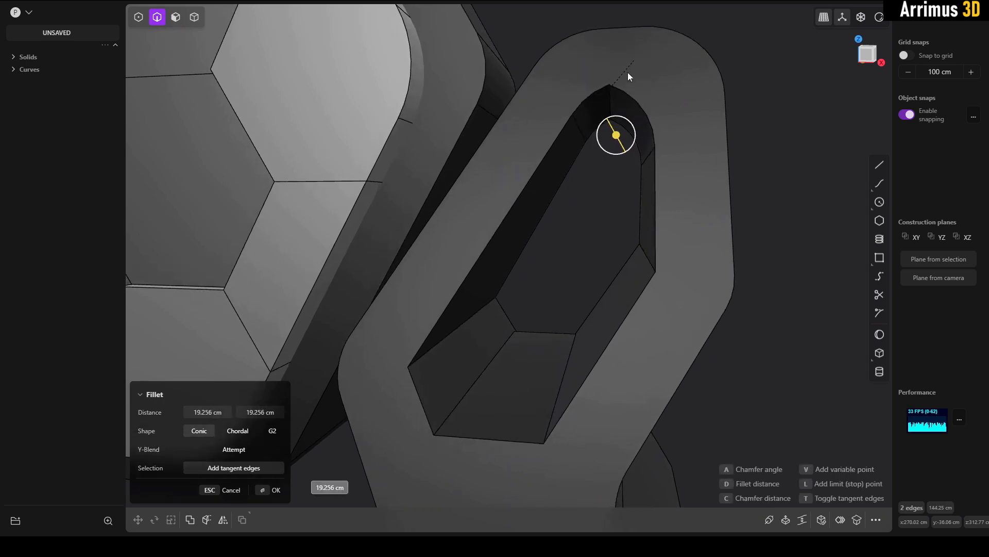
left_click(628, 73)
key("Return")
left_click(733, 72)
Step: Fillet the outer side corner edge inside the leg's opening
middle_click_drag(716, 175, 651, 237)
left_click(642, 233)
key("d")
left_click(651, 237)
key("Return")
Step: Fillet the three lower inner edges of the leg's opening by about 14.7 cm
middle_click_drag(550, 252, 600, 368)
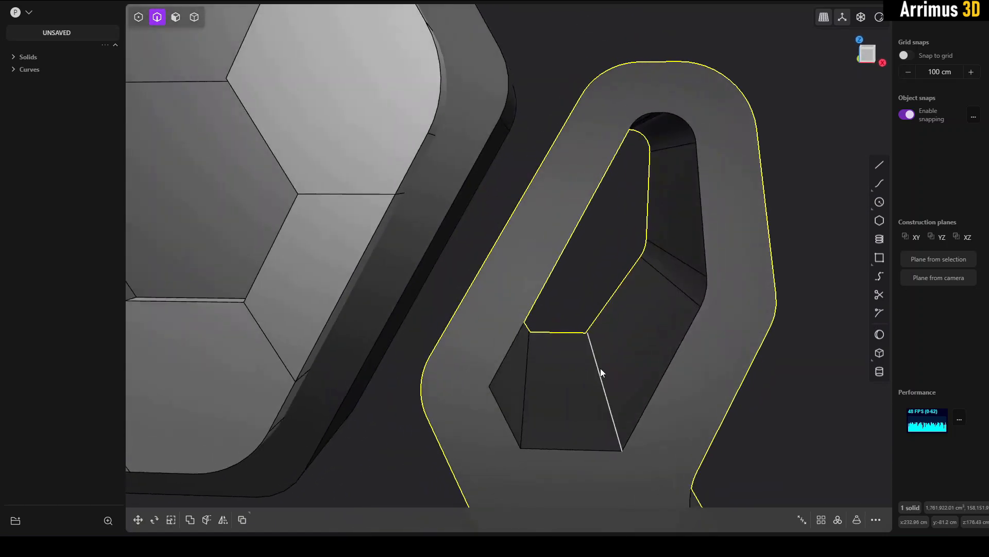
left_click(600, 368)
left_click(531, 364)
left_click(509, 327)
key("d")
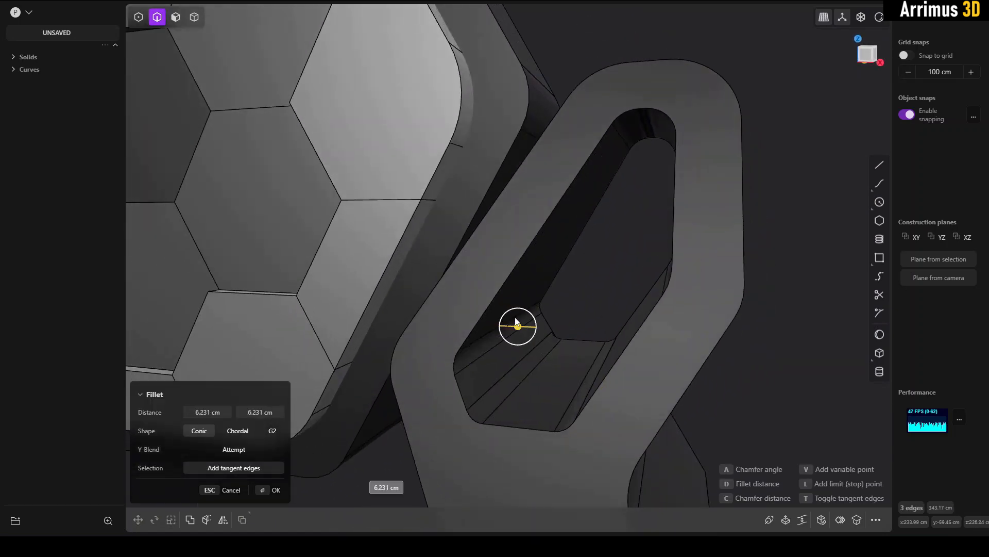
middle_click_drag(517, 325, 499, 338)
middle_click_drag(619, 304, 568, 306)
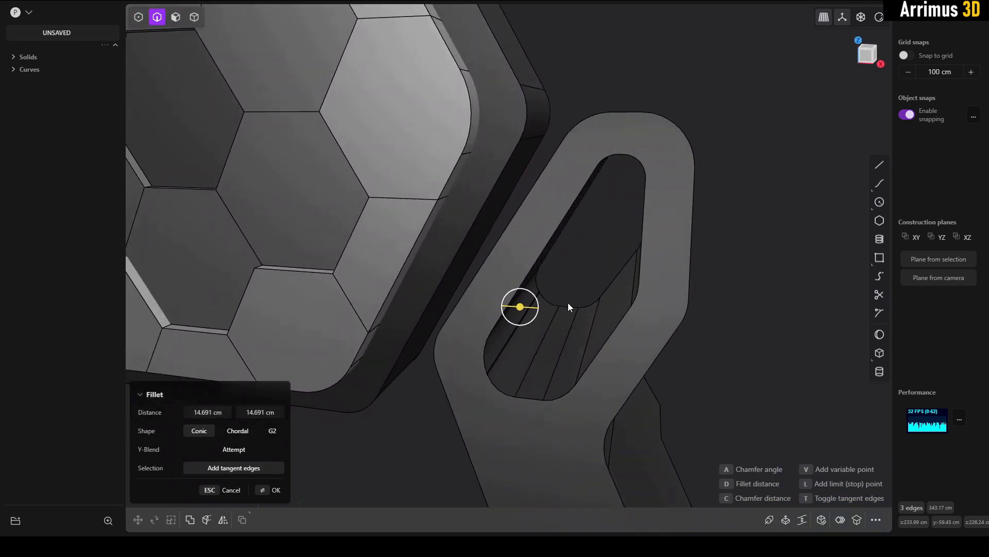
key("Return")
Step: Mirror the finished front right-hand leg across the Y axis to make the rear one
scroll(613, 263, "down", 5)
left_click(654, 327)
key("4")
left_click(579, 305)
middle_click_drag(579, 305, 564, 304)
key("alt+x")
key("y")
key("Return")
Step: Mirror the right-hand legs across the X axis to rebuild the left-hand side
key("alt+x")
middle_click_drag(627, 297, 684, 308)
key("shift+x")
key("Return")
left_click(706, 292)
Step: Duplicate the blue hexagon profile and move the copy up beside the right-hand legs
scroll(676, 304, "down", 4)
scroll(684, 307, "down", 1)
key("2")
left_click(779, 363)
key("shift+d")
key("g")
left_click(687, 220)
Step: Extrude the copied hexagon about 56 cm toward the legs
key("e")
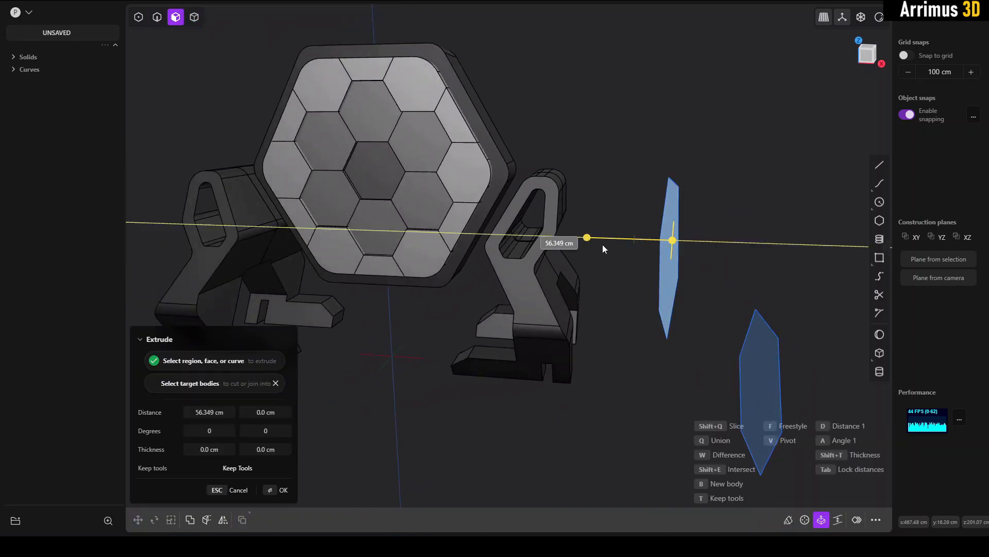
left_click(601, 244)
left_click(695, 289)
Step: Give the new hexagonal prism a dark material colour
key("4")
left_click(631, 266)
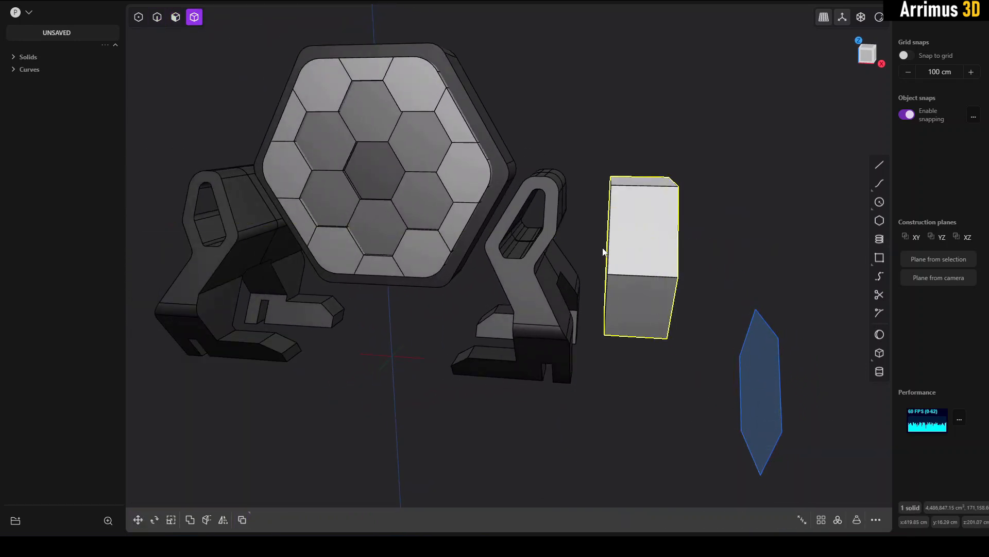
key("m")
left_click(280, 213)
left_click_drag(227, 253, 171, 261)
right_click(634, 174)
Step: Scale the dark hexagonal prism down uniformly and move it about -194 cm in X and 117 cm in Z, beside the panel's corner
middle_click_drag(635, 174, 602, 186)
key("s")
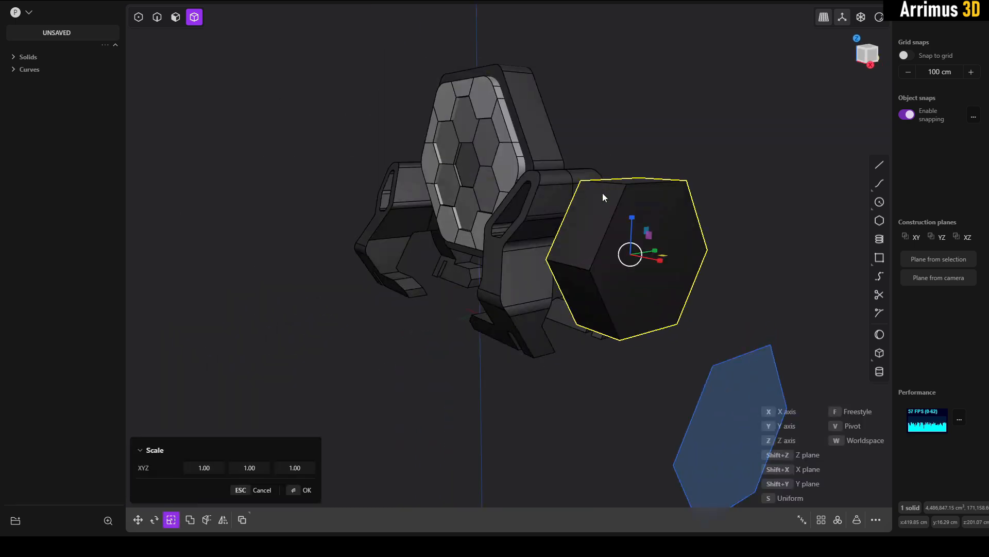
key("s")
left_click(587, 235)
middle_click_drag(587, 235, 644, 204)
key("g")
key("g")
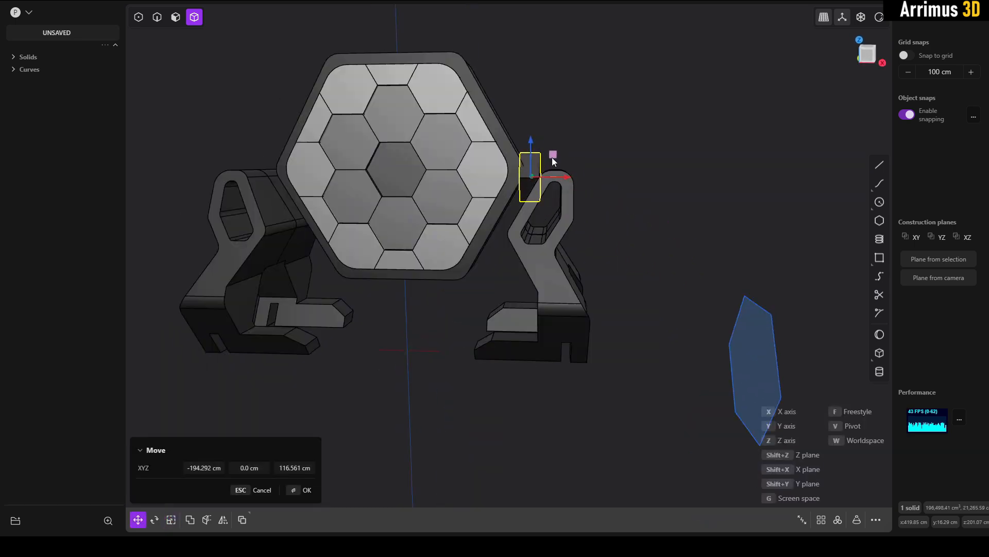
left_click(552, 156)
Step: Scale the hexagonal prism down further and raise it about 12 cm along Z at the panel's side corner
scroll(537, 156, "up", 5)
middle_click_drag(534, 159, 625, 128)
key("s")
key("s")
left_click(520, 170)
key("g")
key("z")
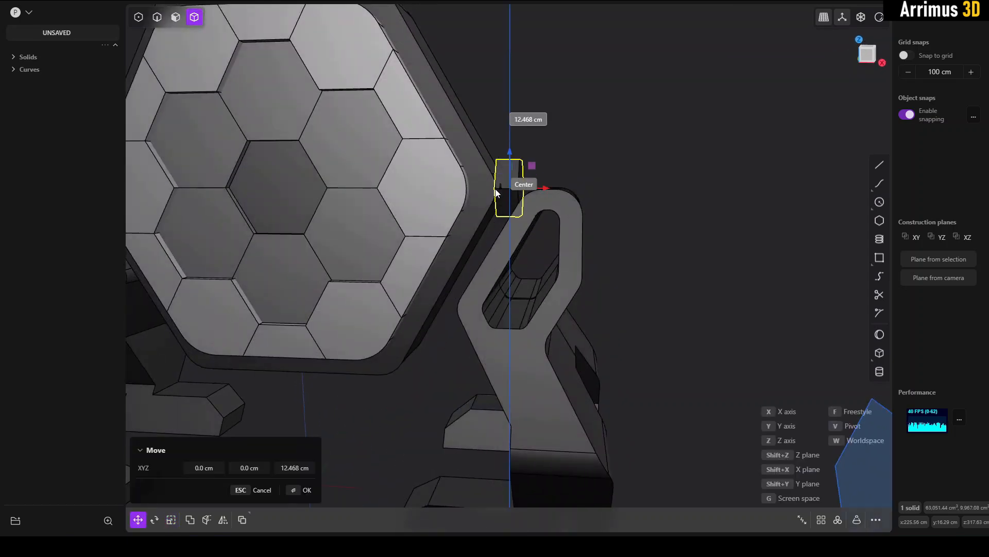
left_click(503, 186)
left_click(549, 171)
Step: Offset both end faces of the small hexagonal prism outward so it spans from the panel frame to the leg
middle_click_drag(550, 171, 458, 155)
key("3")
left_click(488, 163)
key("d")
left_click(469, 153)
left_click(546, 135)
left_click(525, 172)
key("d")
left_click(619, 166)
left_click(620, 166)
Step: Lower the hexagonal connector about 7.6 cm to sit between the panel frame and the top of the leg
middle_click_drag(620, 166, 561, 157)
key("4")
left_click(568, 166)
key("g")
mouse_move(553, 155)
left_mouse_down()
mouse_move(550, 175)
mouse_move(550, 166)
left_mouse_up()
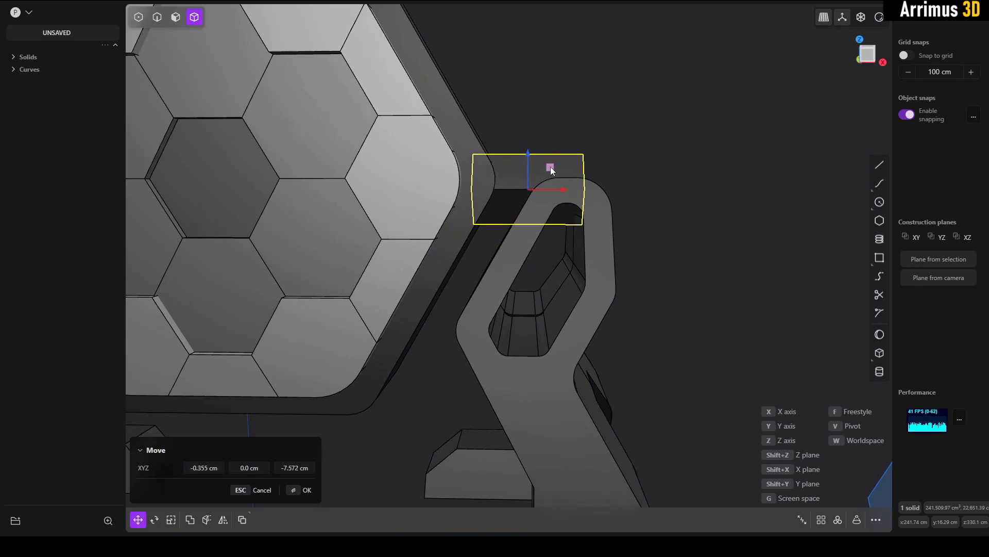
right_click(594, 169)
left_click(594, 169)
Step: Scale the hexagonal connector between the panel frame and the leg down uniformly
scroll(594, 169, "down", 3)
mouse_move(595, 169)
middle_mouse_down()
mouse_move(552, 168)
mouse_move(589, 148)
mouse_move(556, 170)
mouse_move(599, 150)
mouse_move(610, 161)
mouse_move(600, 168)
middle_mouse_up()
left_click(552, 168)
scroll(572, 150, "up", 1)
key("s")
key("s")
left_click(561, 159)
right_click(597, 153)
Step: Shift the hexagonal connector along the X axis and offset its end face to fit between panel and leg
scroll(588, 147, "up", 3)
key("g")
key("x")
left_click(565, 146)
right_click(570, 156)
key("3")
left_click(558, 173)
key("d")
left_click(604, 148)
scroll(616, 138, "up", 3)
right_click(621, 133)
Step: Extrude the flat strip on top of the right-hand legs upward into a raised ridge
left_click(560, 192)
key("e")
key("d")
left_click(564, 143)
right_click(565, 148)
key("2")
left_click(558, 207)
middle_click_drag(558, 207, 498, 206)
left_click(664, 216)
key("d")
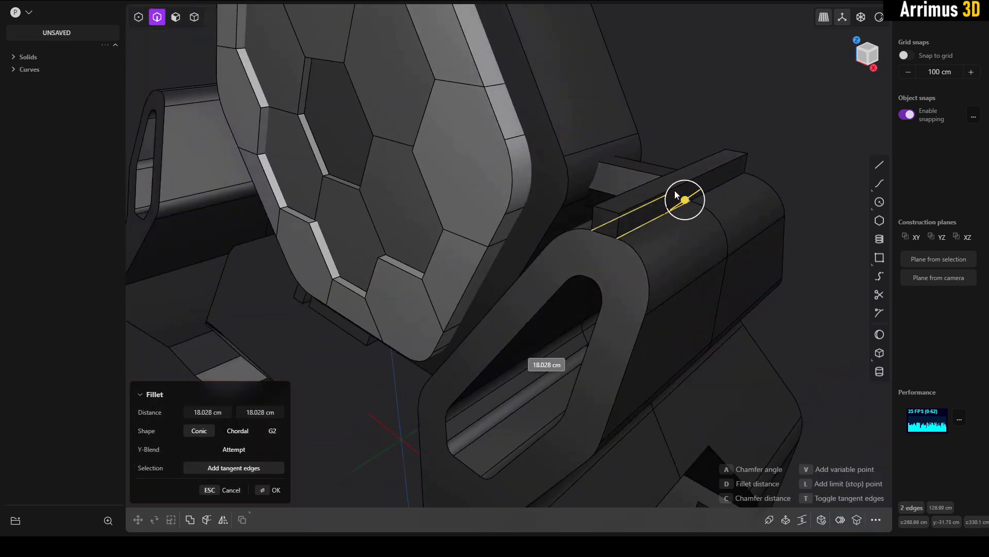
key("Escape")
Step: Try to mirror the ridged leg across the Y axis, and undo back to before the ridge was extruded
key("4")
left_click(688, 169)
key("alt+x")
key("y")
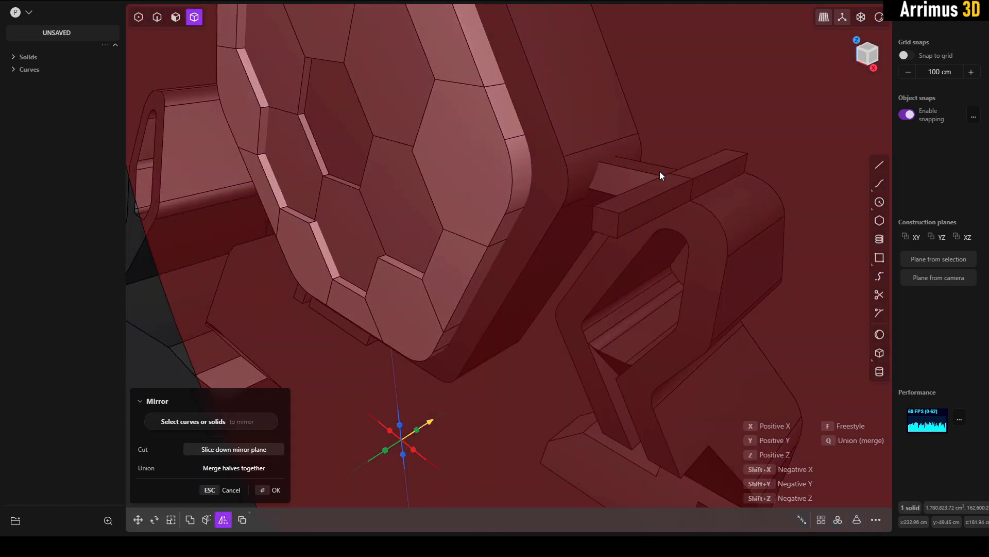
key("shift+y")
key("ctrl+z")
key("ctrl+z")
key("ctrl+z")
key("ctrl+z")
key("ctrl+z")
key("ctrl+z")
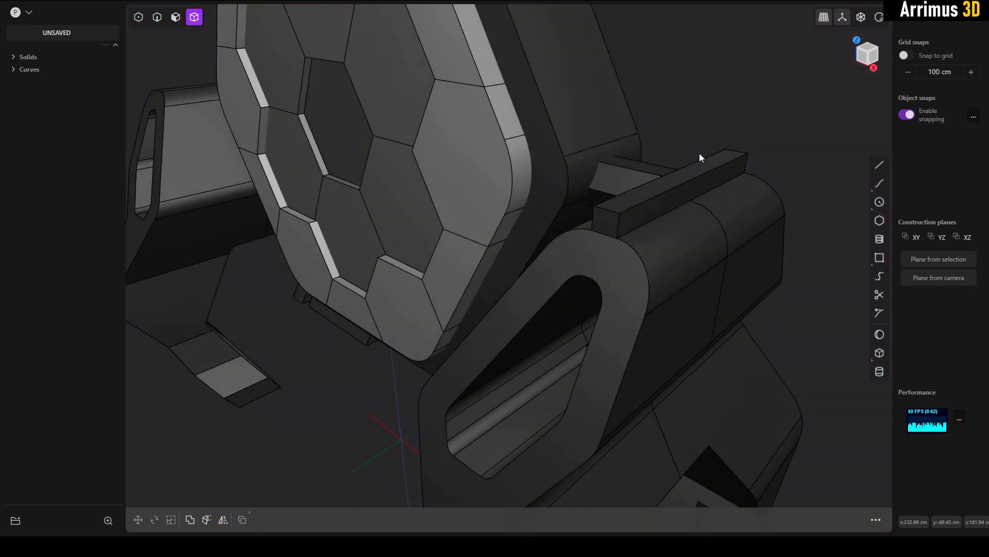
Step: Extrude only the front leg's half of the flat top strip upward into a raised ridge
left_click(784, 142)
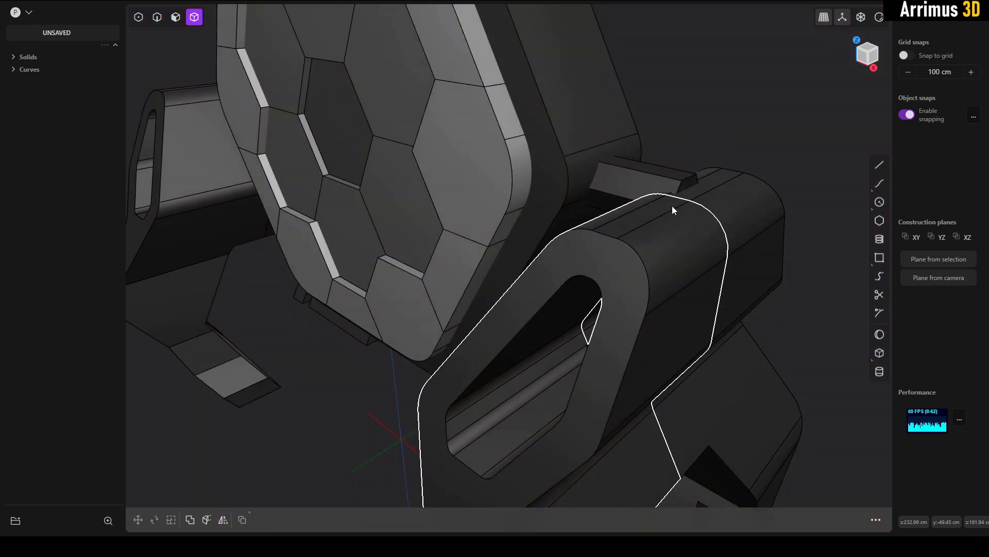
key("3")
left_click(671, 204)
key("d")
key("Escape")
left_click(671, 201)
key("e")
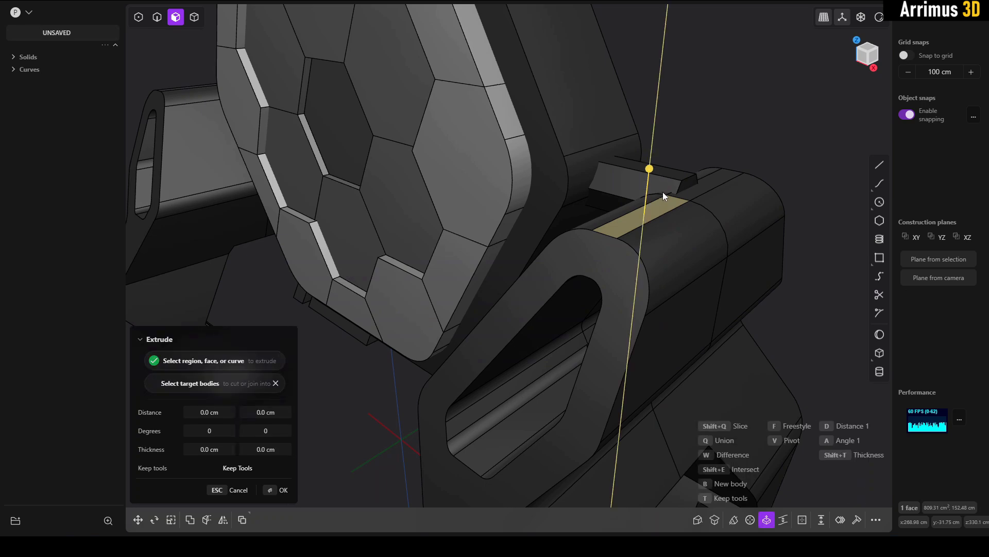
key("d")
left_click(679, 168)
right_click(702, 155)
Step: Round the long edges of the new ridge on top of the front right leg with fillets
key("4")
key("2")
middle_click_drag(727, 193, 768, 209)
left_click(658, 212)
left_click(557, 219, "shift")
key("b")
key("d")
left_click(564, 212)
right_click(563, 212)
left_click(588, 198)
key("b")
key("d")
right_click(607, 213)
left_click(607, 214)
Step: Mirror the ridged front right leg across the Y axis to rebuild the rear leg
middle_click_drag(607, 214, 841, 250)
key("4")
left_click(724, 247)
key("alt+x")
key("y")
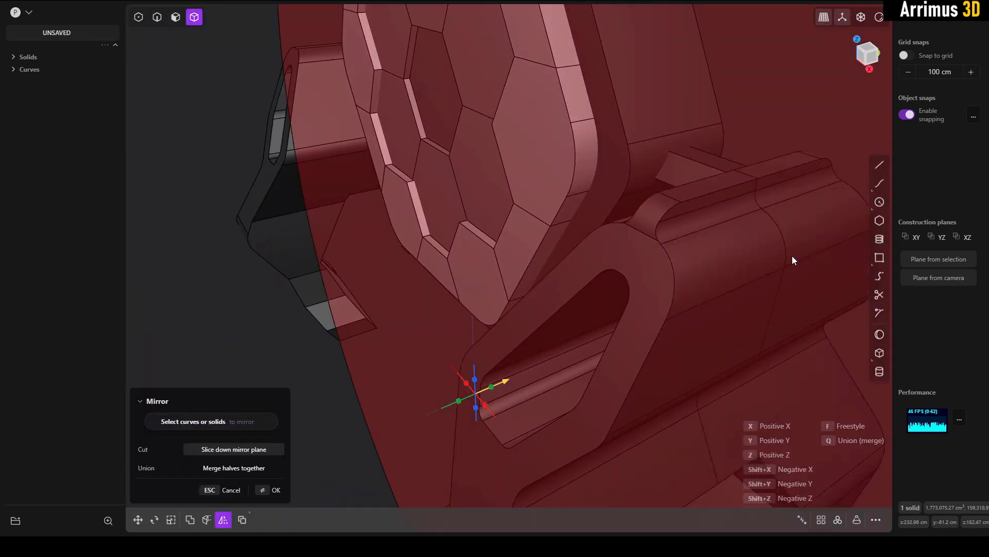
right_click(781, 145)
left_click(782, 144)
Step: Delete the outdated legs on the left-hand side of the panel
middle_click_drag(781, 144, 675, 205)
scroll(675, 206, "down", 4)
middle_click_drag(602, 195, 721, 128)
left_click(364, 175)
key("Delete")
left_click(367, 174)
key("Delete")
Step: Mirror the right-hand legs and hexagonal connector across the X axis to the left-hand side
left_click_drag(793, 101, 767, 168)
key("alt+x")
key("x")
right_click(775, 93)
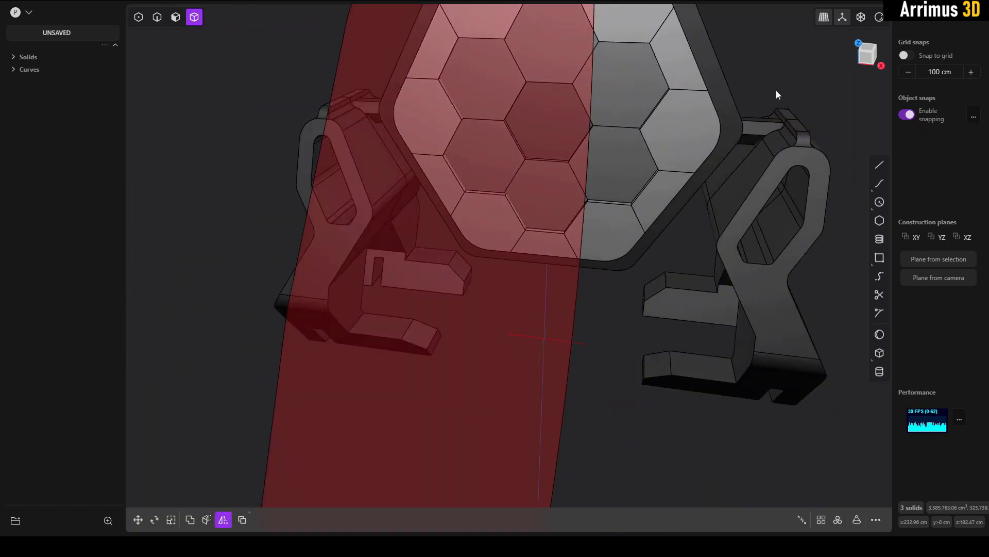
left_click(775, 93)
middle_click_drag(693, 171, 539, 136)
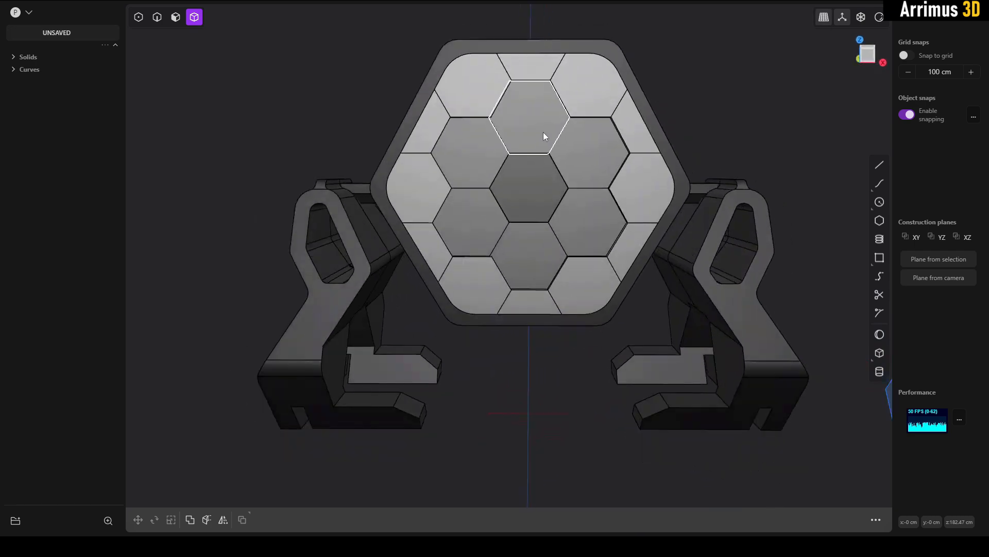
Step: Isolate all the honeycomb cell solids of the panel, leaving out the frame and the legs
left_click_drag(382, 70, 677, 326)
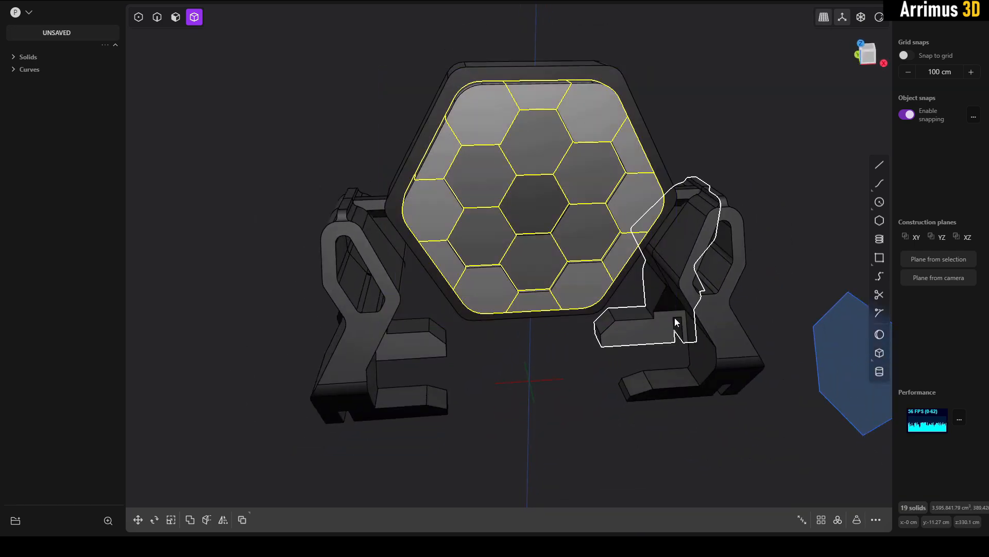
key("/")
key("c")
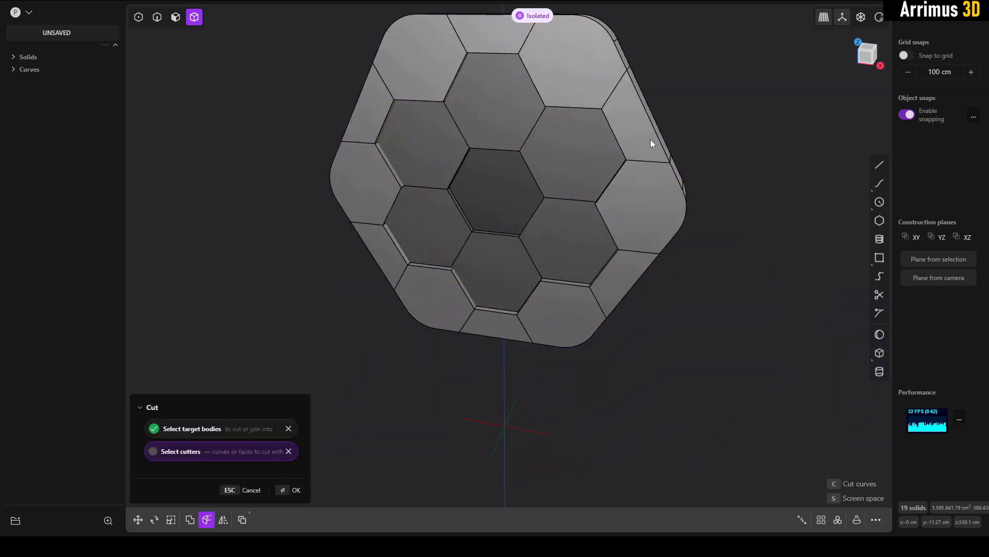
middle_click_drag(669, 231, 671, 274, "shift")
key("Escape")
left_click_drag(722, 73, 295, 386)
middle_click_drag(527, 201, 522, 248, "shift")
scroll(524, 244, "up", 3)
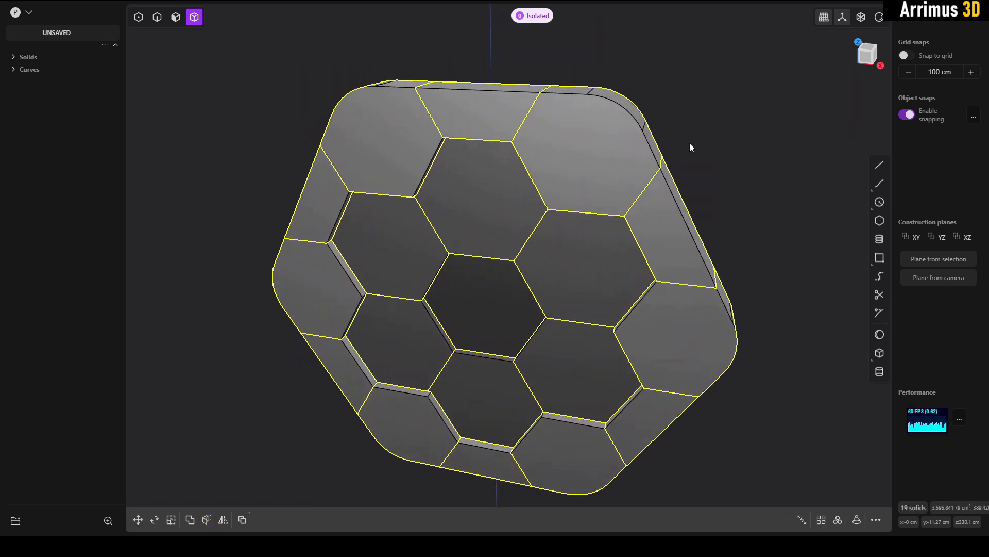
left_click(681, 151)
key("3")
left_click(604, 179)
left_click(478, 127, "shift")
left_click(410, 138, "shift")
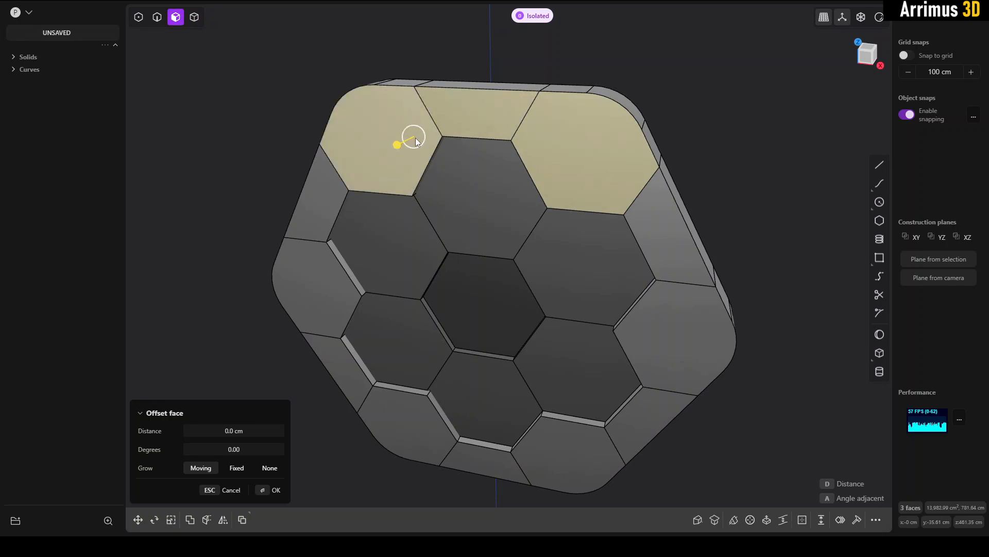
key("b")
key("Escape")
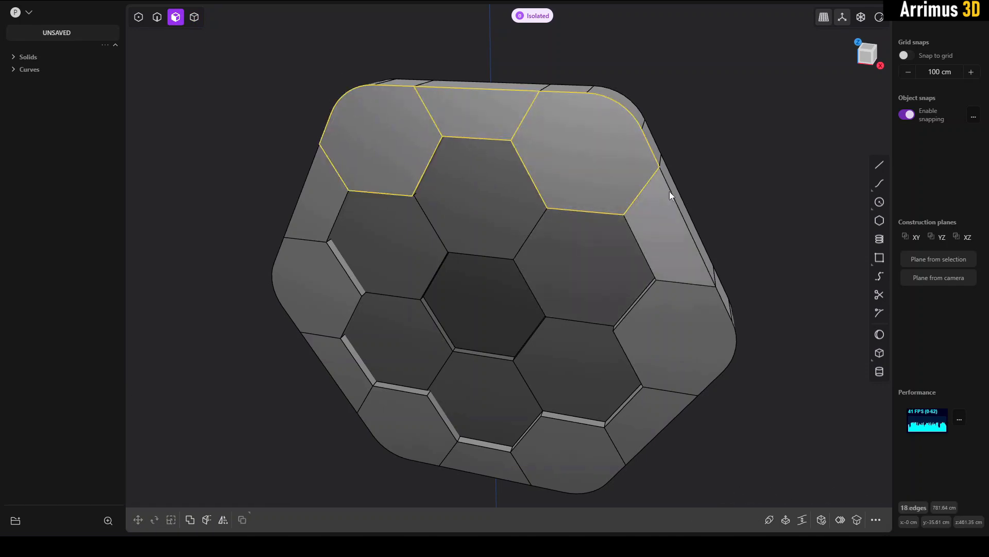
left_click(596, 168)
left_click(487, 123, "shift")
left_click(424, 135, "shift")
left_click(719, 202)
Step: Try to select one side of all the honeycomb cells from the Right view and convert the selection to edges
middle_click_drag(719, 204, 625, 179)
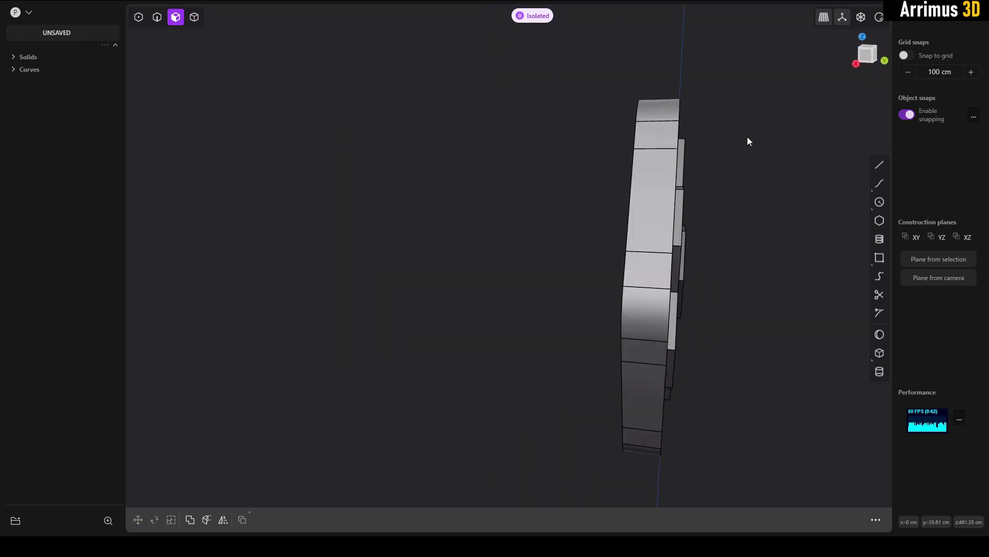
left_click(873, 61)
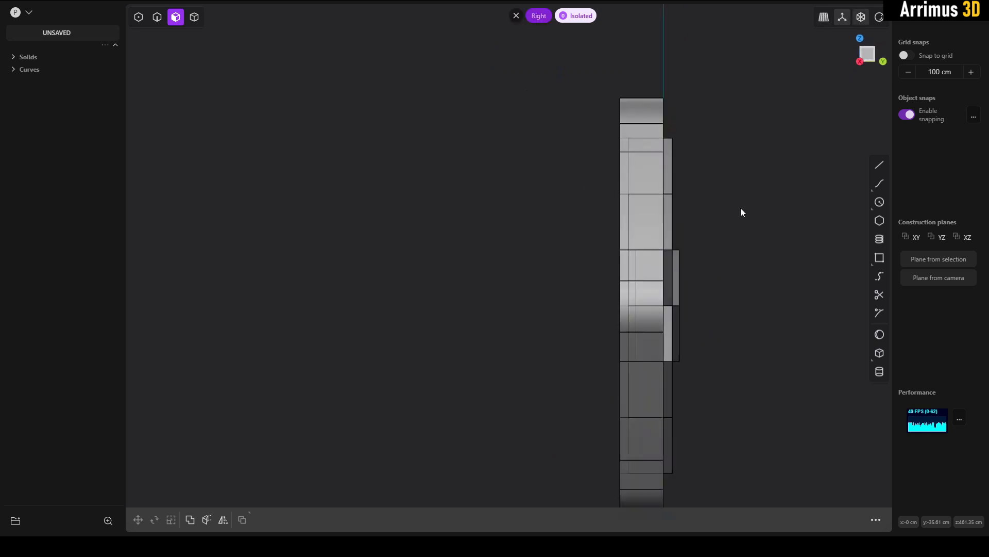
left_click_drag(592, 69, 653, 457)
middle_click_drag(654, 457, 583, 236)
scroll(562, 272, "up", 2)
key("ctrl+2")
left_click(742, 184)
key("alt+z")
Step: Try to select the front faces of all the honeycomb cells together, inner cells and outer ring alike
left_click(629, 231)
left_click(600, 324, "shift")
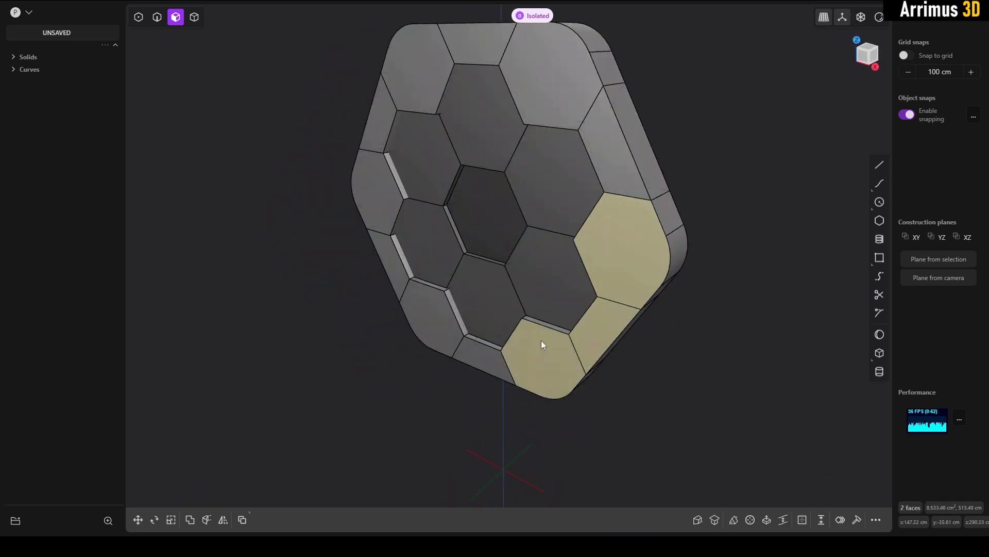
left_click(545, 340, "shift")
left_click(479, 355, "shift")
left_click(436, 317, "shift")
left_click(399, 269, "shift")
left_click(381, 192, "shift")
left_click(380, 130, "shift")
left_click(417, 78, "shift")
left_click(424, 156, "shift")
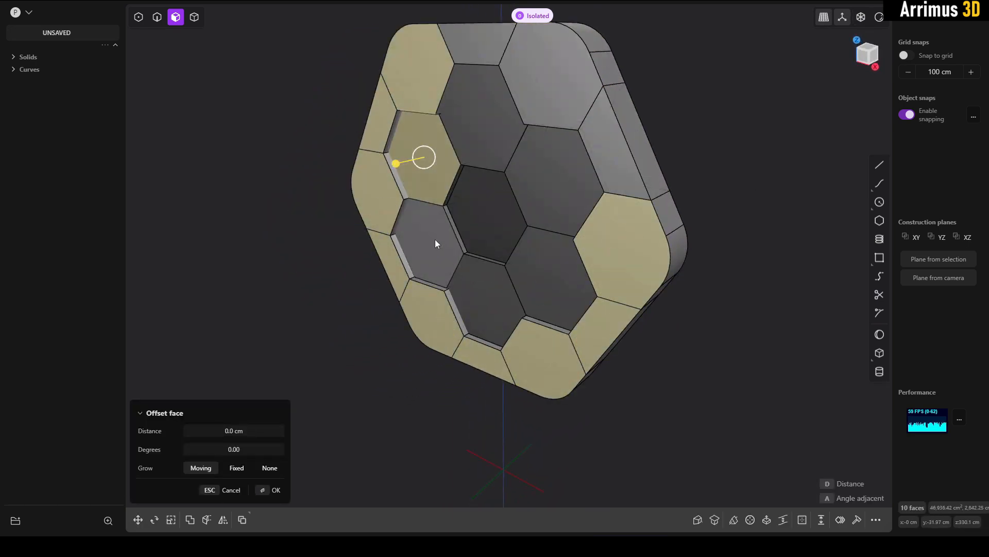
left_click(436, 242, "shift")
left_click(482, 279, "shift")
left_click(542, 263, "shift")
left_click(549, 191, "shift")
left_click(490, 208, "shift")
left_click(487, 125, "shift")
left_click(483, 55, "shift")
left_click(549, 81, "shift")
left_click(607, 143, "shift")
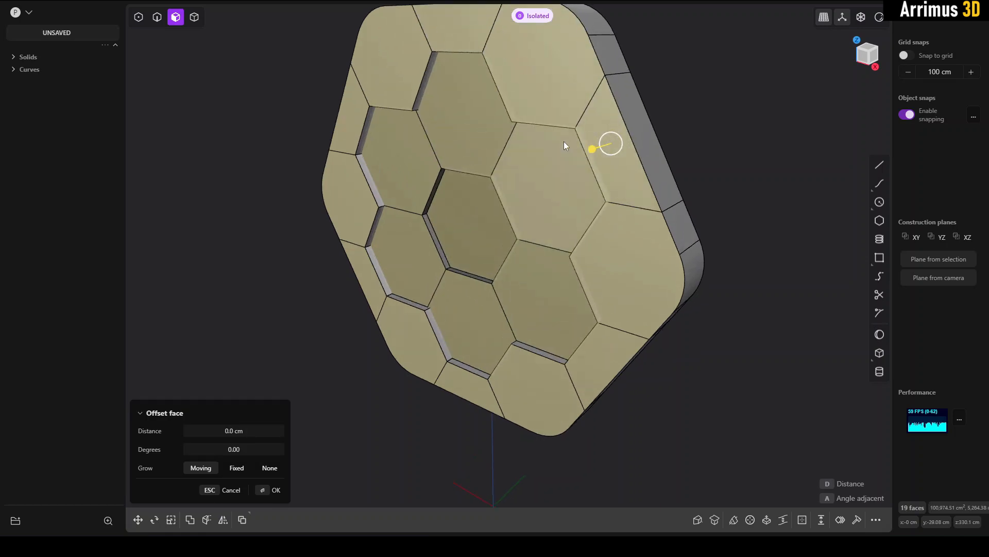
Step: Try to convert the selected cell faces to edges for bevelling the whole honeycomb at once
key("ctrl+2")
key("c")
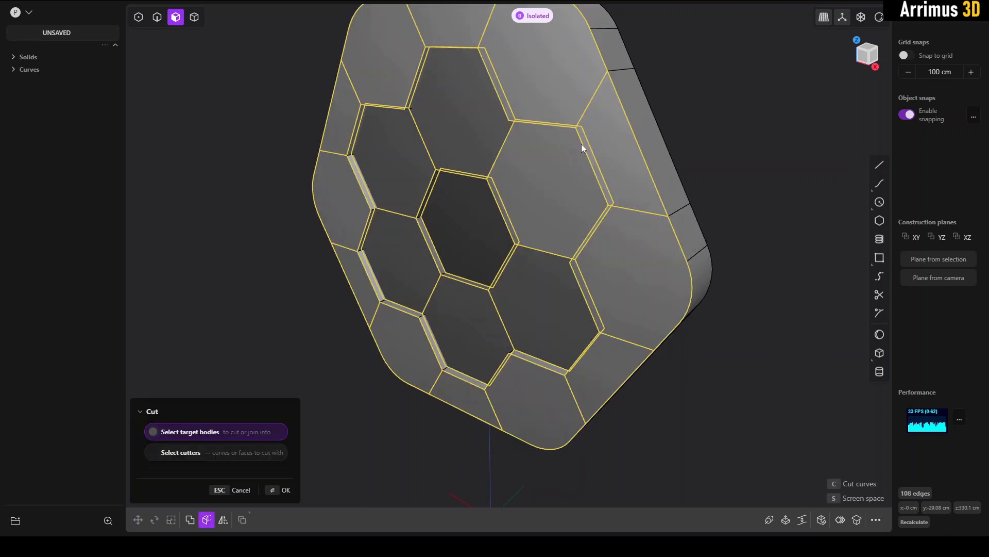
key("Escape")
key("ctrl+z")
key("ctrl+2")
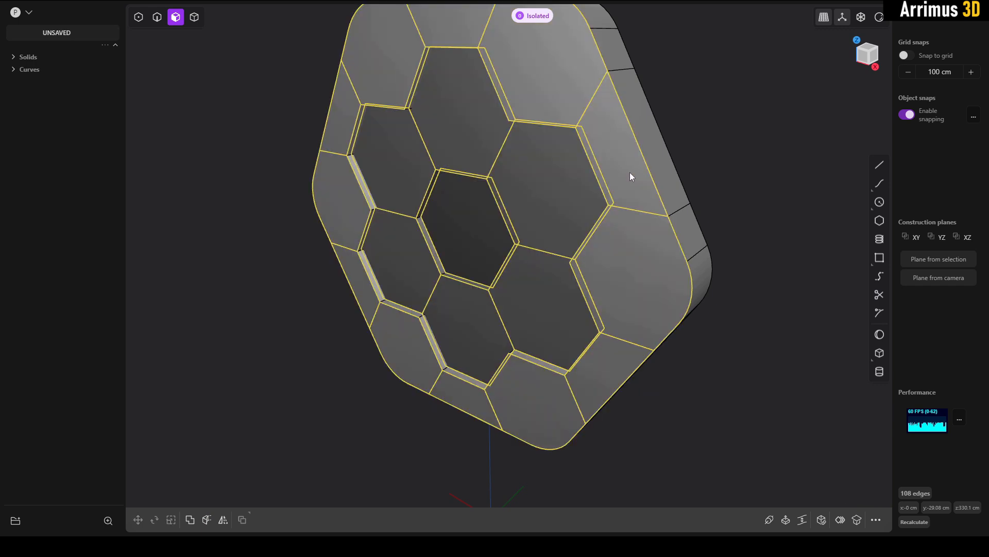
middle_click_drag(594, 203, 597, 214)
middle_click_drag(561, 169, 618, 152)
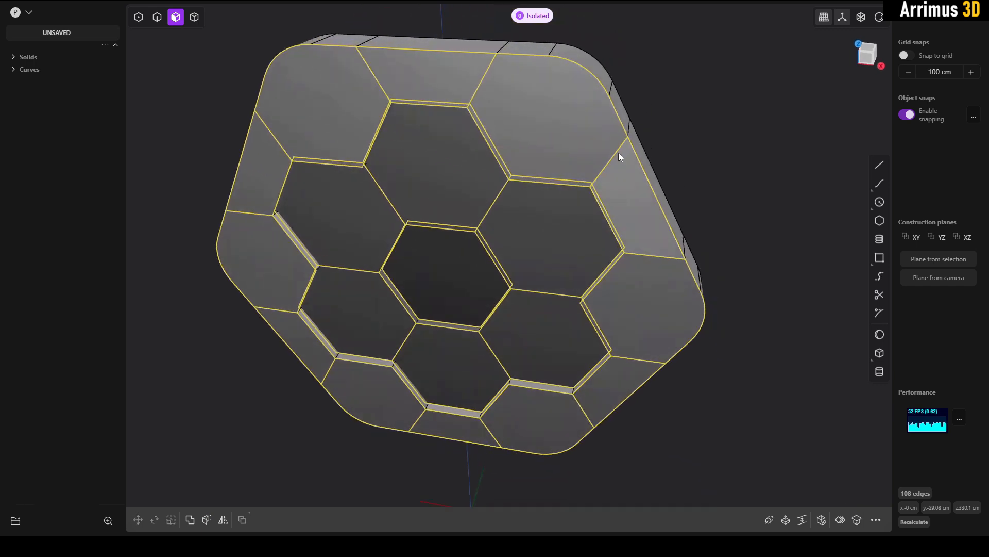
key("Escape")
Step: Chamfer the front edges of the seven inner honeycomb cells by about 9.4 cm
left_click(455, 155)
left_click(382, 206, "shift")
left_click(383, 286, "shift")
left_click(462, 345, "shift")
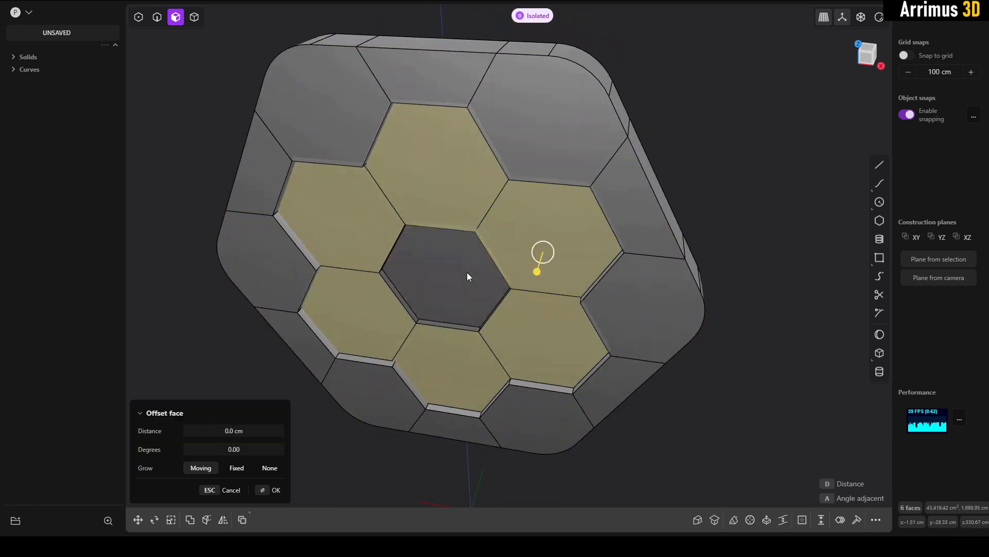
left_click(467, 272, "shift")
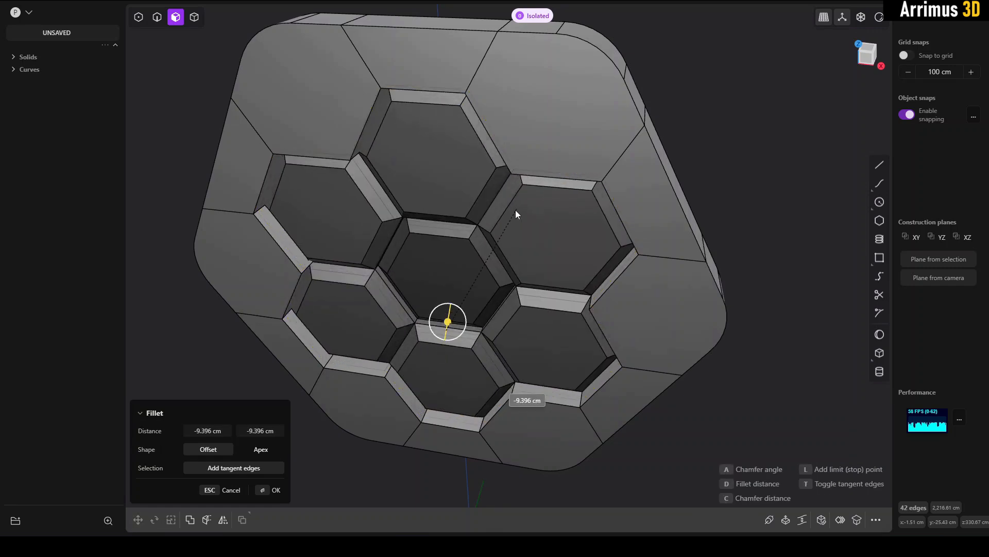
key("Return")
Step: Chamfer the front edges of the twelve outer honeycomb cells and show the rest of the model again
left_click(566, 126)
left_click(330, 93, "shift")
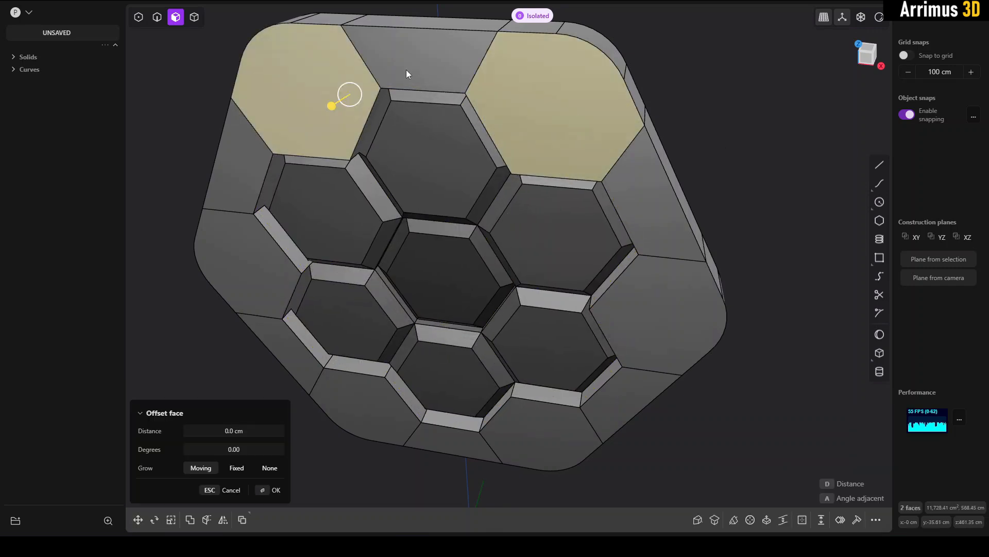
left_click(405, 68, "shift")
left_click(242, 168, "shift")
left_click(258, 252, "shift")
left_click(292, 343, "shift")
left_click(362, 403, "shift")
left_click(457, 442, "shift")
left_click(538, 433, "shift")
left_click(616, 402, "shift")
left_click(650, 321, "shift")
left_click(655, 225, "shift")
key("b")
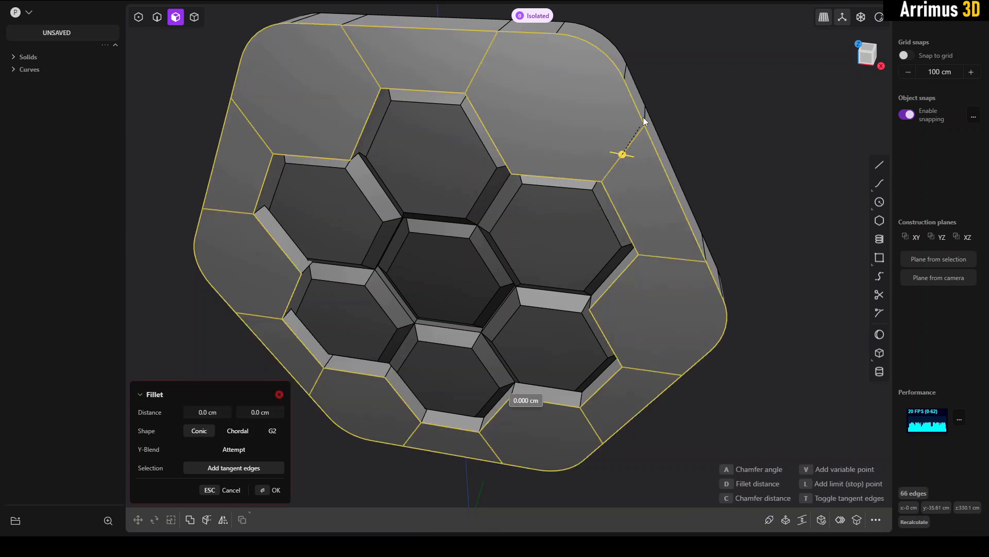
key("c")
left_click(691, 134)
middle_click_drag(680, 254, 693, 234)
key("Return")
scroll(676, 231, "down", 3)
key("/")
Step: Isolate the solid behind the honeycomb and offset the outline of its large hexagonal front face inward by about 12 cm
scroll(465, 256, "down", 2)
scroll(465, 257, "up", 3)
key("5")
key("4")
scroll(516, 232, "up", 1)
scroll(797, 137, "down", 2)
middle_click_drag(797, 137, 707, 217)
left_click(735, 156)
scroll(688, 240, "up", 1)
key("/")
key("3")
left_click(634, 206)
key("o")
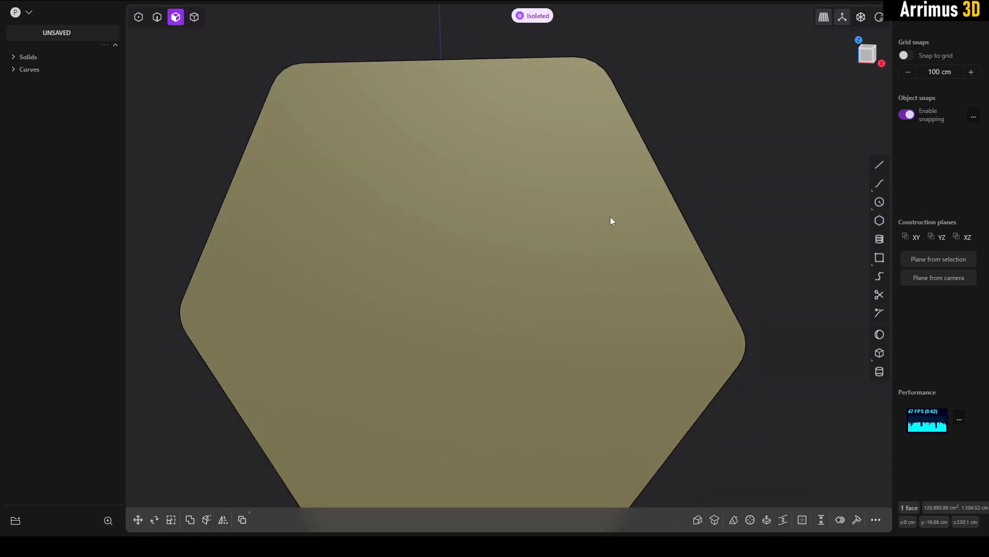
key("/")
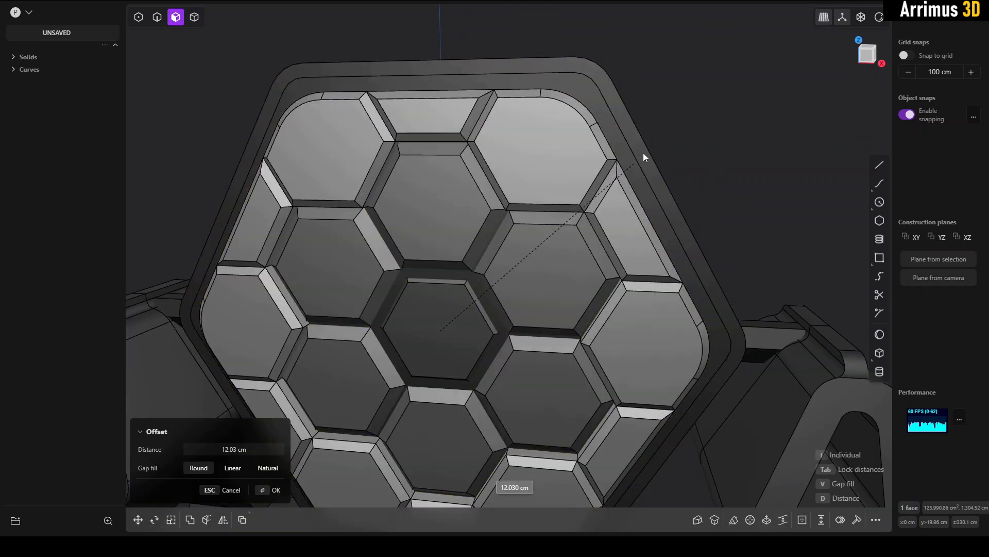
left_click(639, 161)
right_click(693, 134)
Step: Cut the inner region of the backing solid's front face all the way through, leaving an open hexagonal frame
left_click(588, 99)
middle_click_drag(548, 168, 484, 201)
key("Escape")
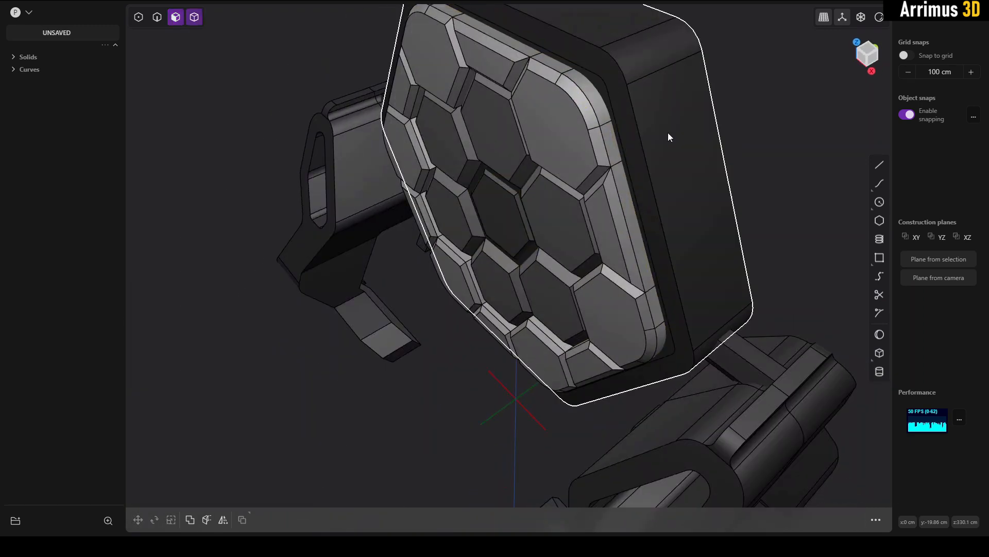
left_click(677, 138)
key("/")
left_click(559, 150)
left_click(688, 91)
Step: Enlarge the fillets at the frame's six inner corners, using a distance of about 31.8 cm
middle_click_drag(540, 204, 652, 242)
left_click(547, 427)
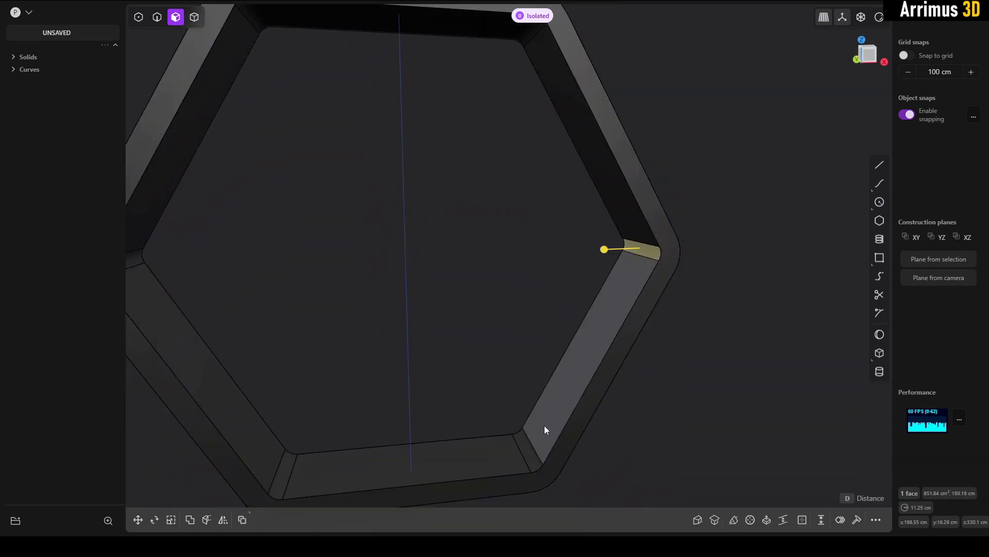
left_click(521, 434, "shift")
left_click(290, 463, "shift")
middle_click_drag(289, 463, 262, 303)
left_click(247, 292, "shift")
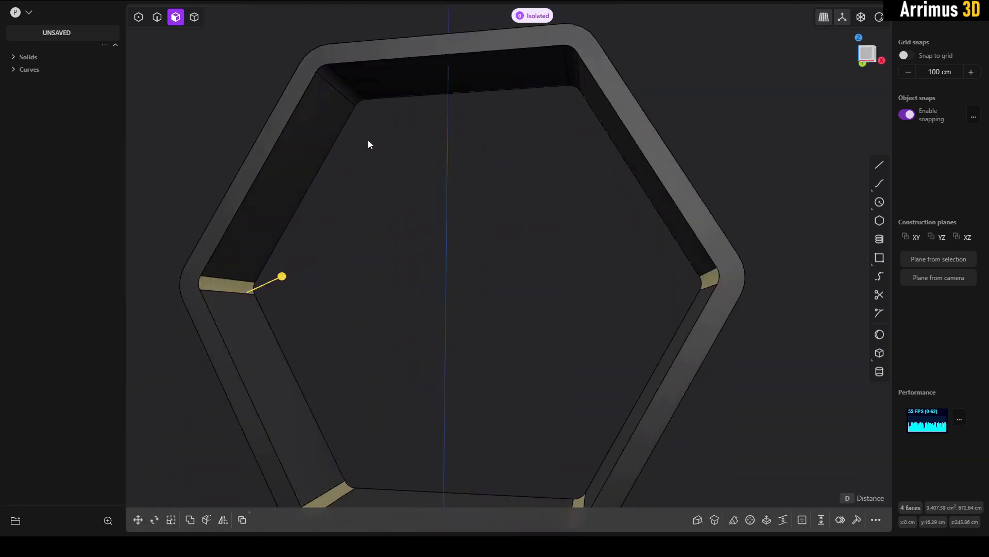
left_click(344, 98, "shift")
left_click(576, 72, "shift")
key("/")
key("d")
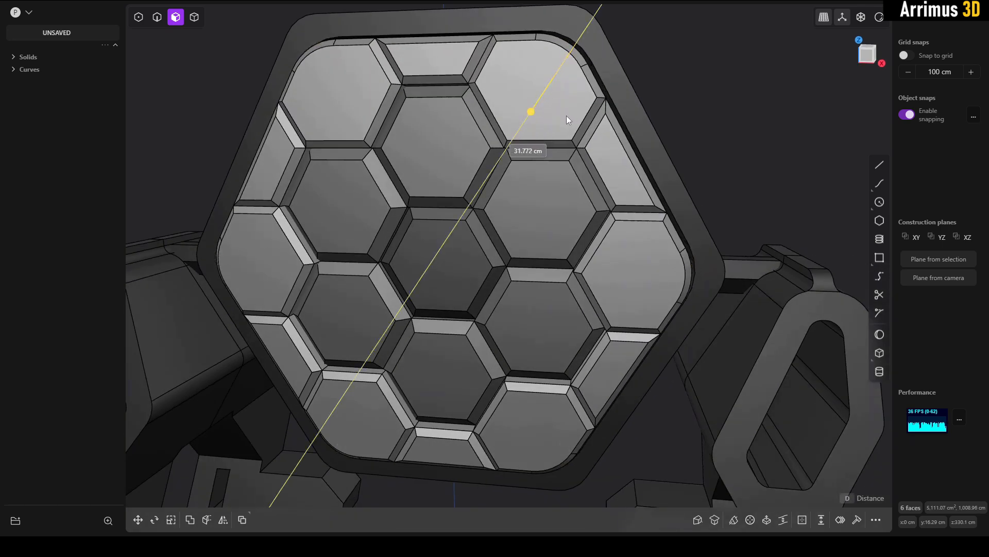
left_click(567, 117)
right_click(566, 117)
middle_click_drag(699, 125, 615, 98)
scroll(614, 90, "up", 2)
left_click(614, 98)
key("d")
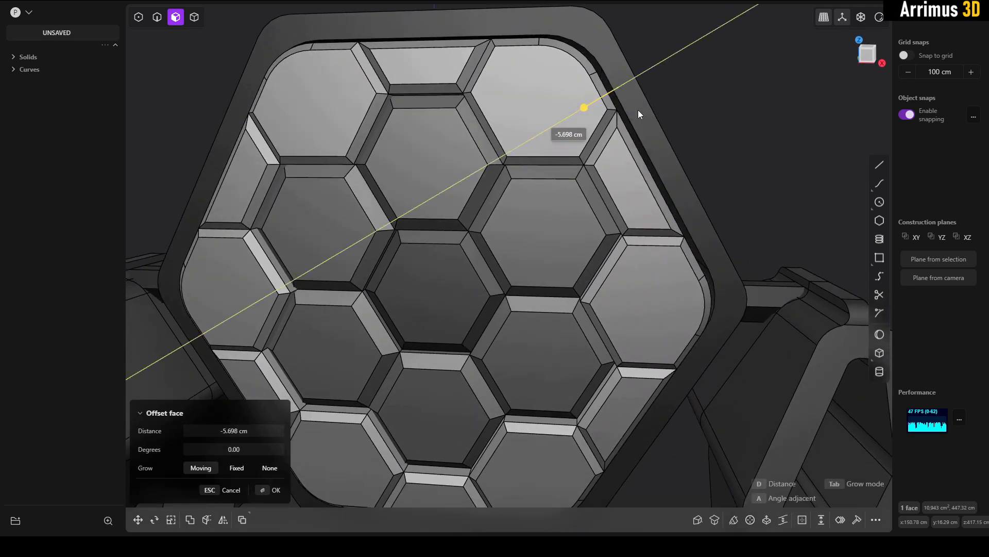
key("Escape")
Step: Offset the complete loop of inner wall faces of the isolated frame and show the other parts again
key("4")
left_click(626, 115)
key("slash")
middle_click_drag(612, 116, 588, 77)
key("3")
double_click(562, 45)
key("d")
left_click(568, 82)
key("slash")
Step: Duplicate the frame's loop of outer side faces as a sheet and scale it to about 0.636 along the Y axis
key("4")
middle_click_drag(713, 83, 607, 125)
key("3")
double_click(576, 133)
key("o")
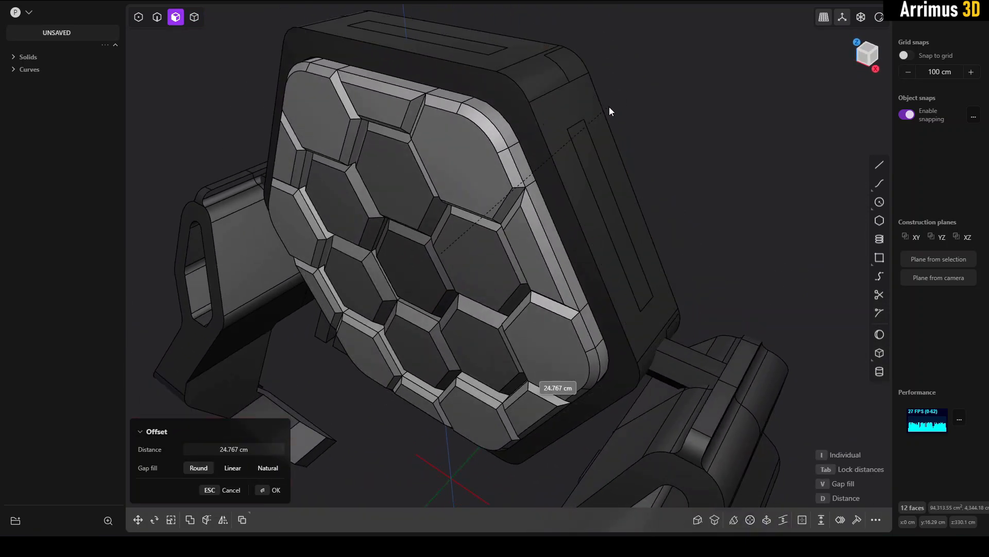
left_click(608, 107)
left_click(617, 139)
key("s")
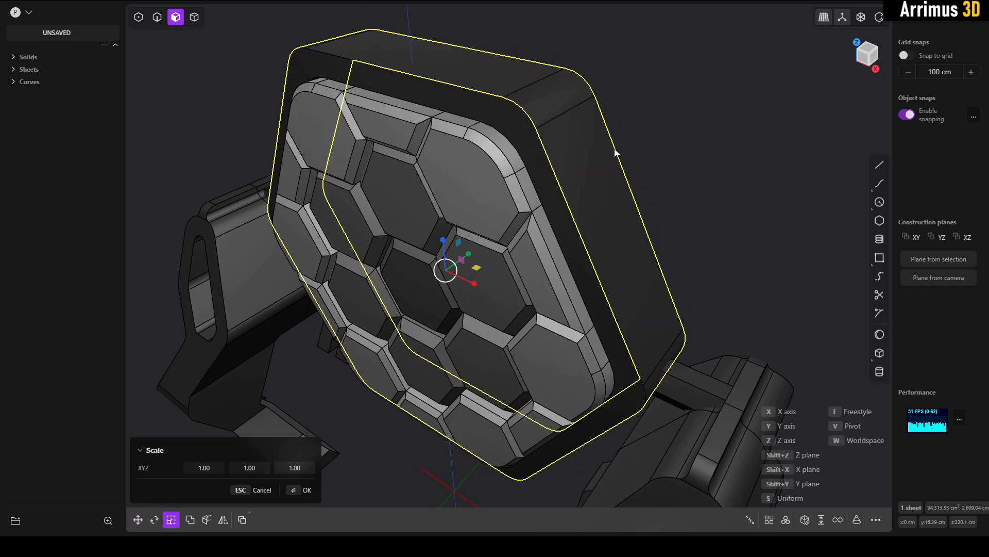
key("y")
left_click(592, 224)
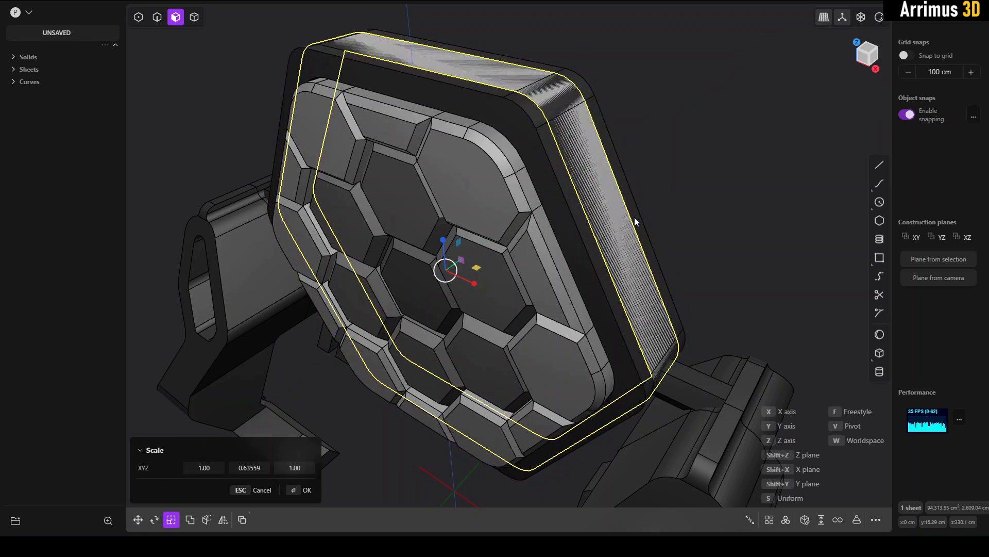
right_click(634, 219)
Step: Isolate the narrowed sheet, thicken it into a solid band around the frame and end the isolation
key("slash")
left_click(679, 169)
key("4")
left_click(614, 170)
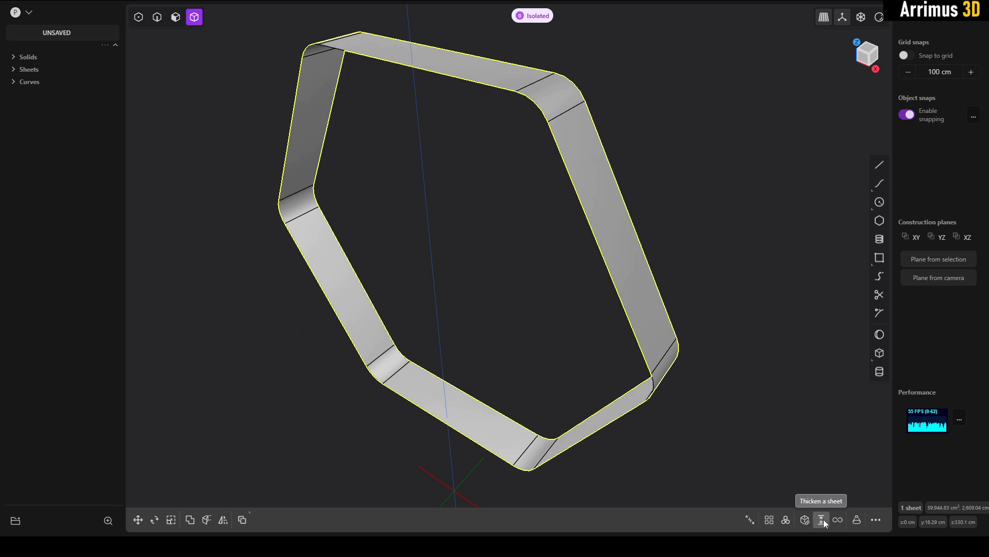
left_click(826, 524)
left_click(222, 467)
type("5")
key("Return")
left_click(225, 465)
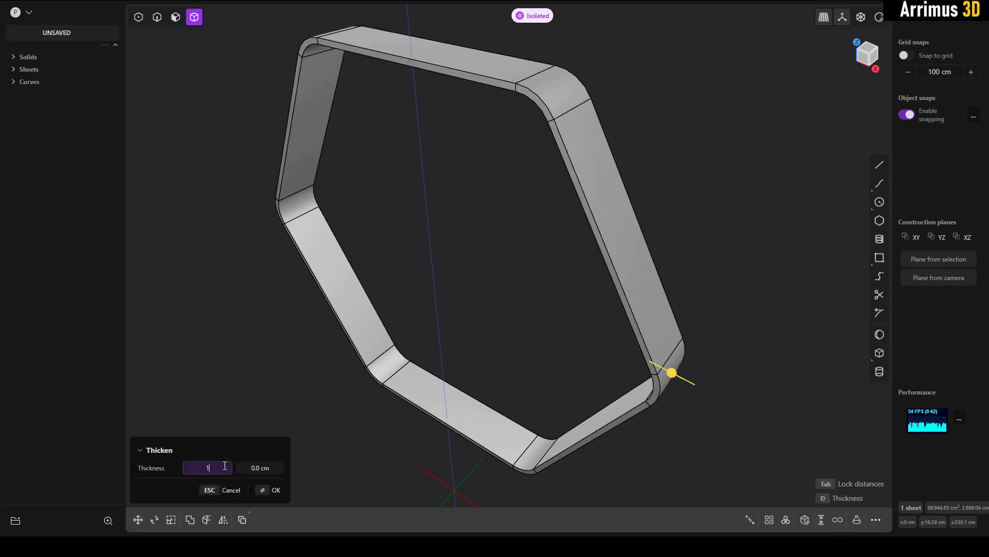
key("Return")
key("slash")
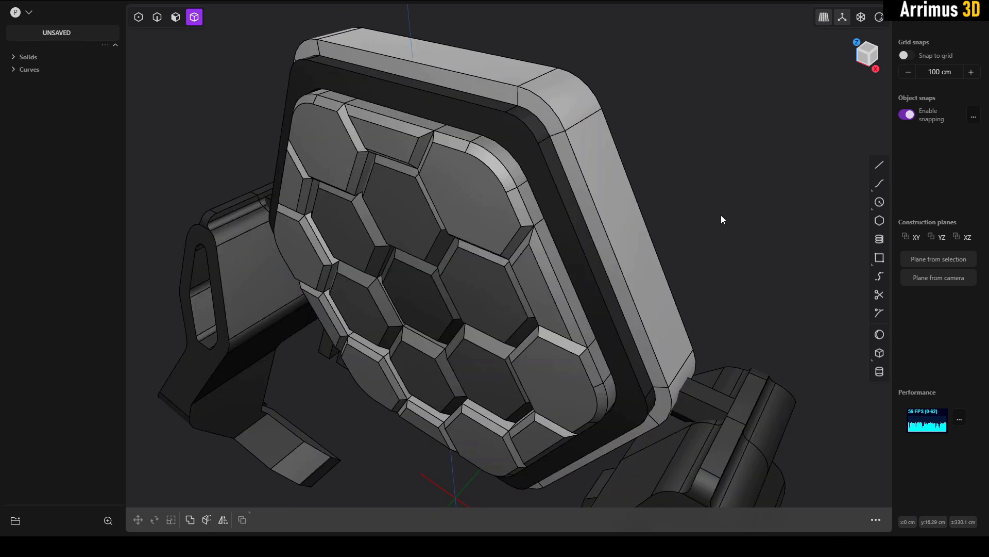
Step: Slightly reduce the height of the band around the frame and union the band with the frame
left_click(561, 161)
key("3")
key("o")
key("Return")
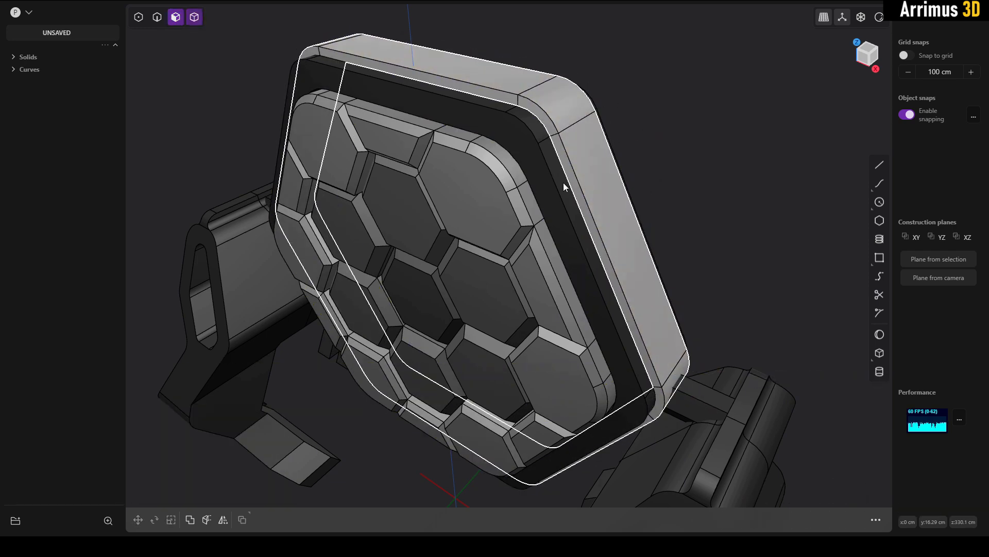
key("4")
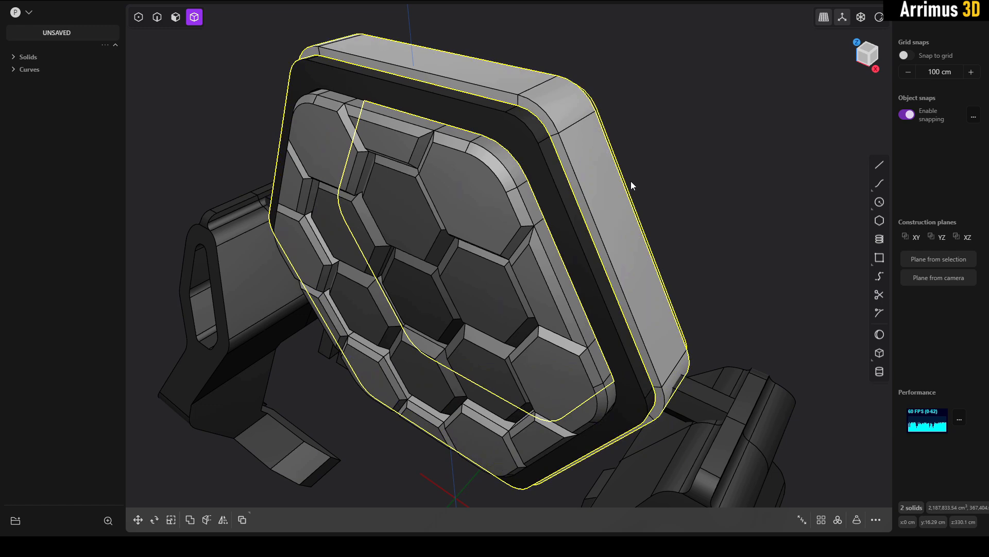
key("q")
key("Return")
Step: Create a box about 28.2 x 6.4 x 10 cm across the step between the frame's front rim and its raised band
middle_click_drag(649, 226, 576, 187)
scroll(549, 175, "up", 5)
left_click(880, 353)
scroll(532, 163, "up", 3)
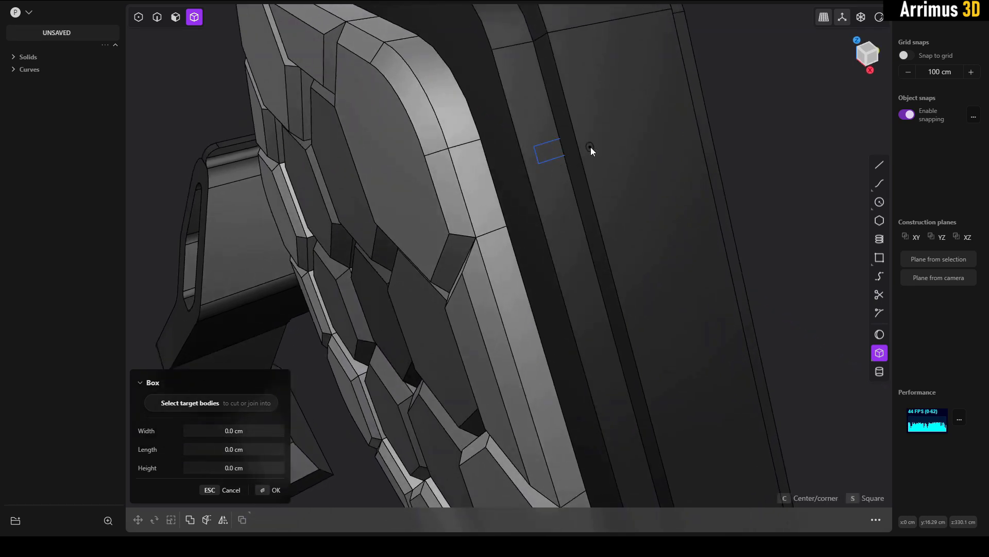
left_click(620, 144)
left_click(643, 136)
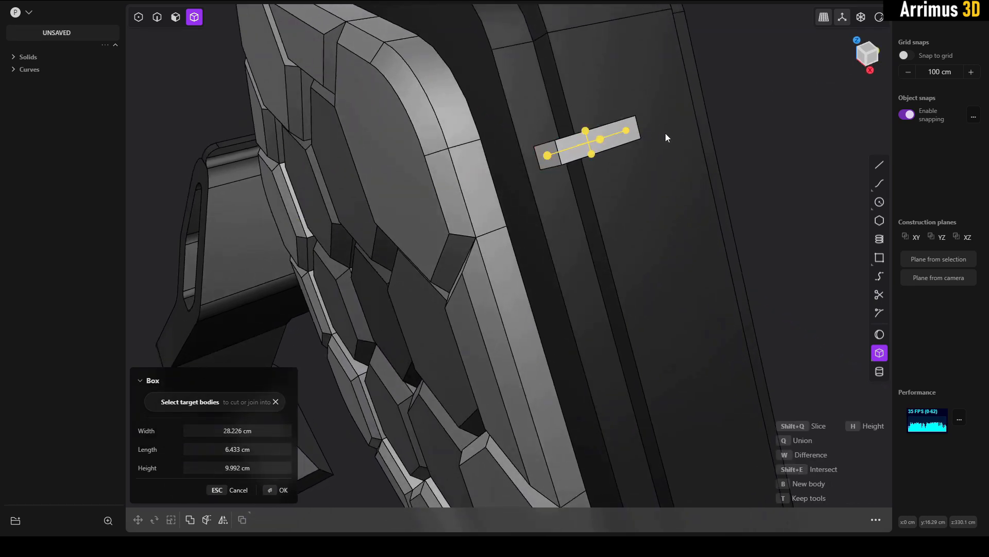
right_click(666, 134)
Step: Split the small box's long outer face by offsetting the short edge at its front end inward
middle_click_drag(536, 145, 555, 202)
scroll(564, 133, "up", 3)
key("2")
left_click(544, 231)
key("b")
left_click_drag(543, 230, 510, 271)
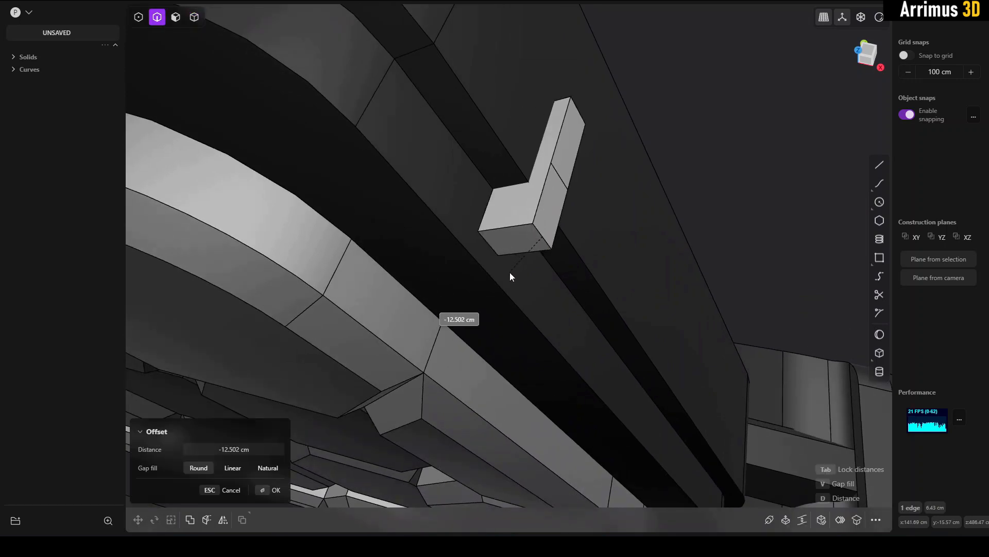
left_click(512, 260)
right_click(664, 162)
Step: Rotate the split-off front part of the clamp block's outer face about the dividing edge by about 9.4 degrees
key("3")
left_click(551, 224)
scroll(562, 207, "up", 2)
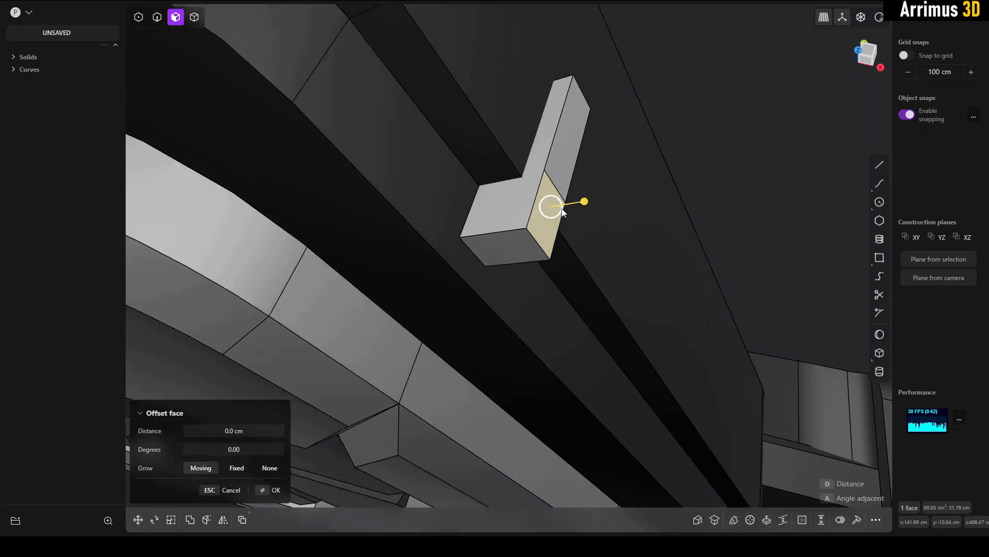
key("r")
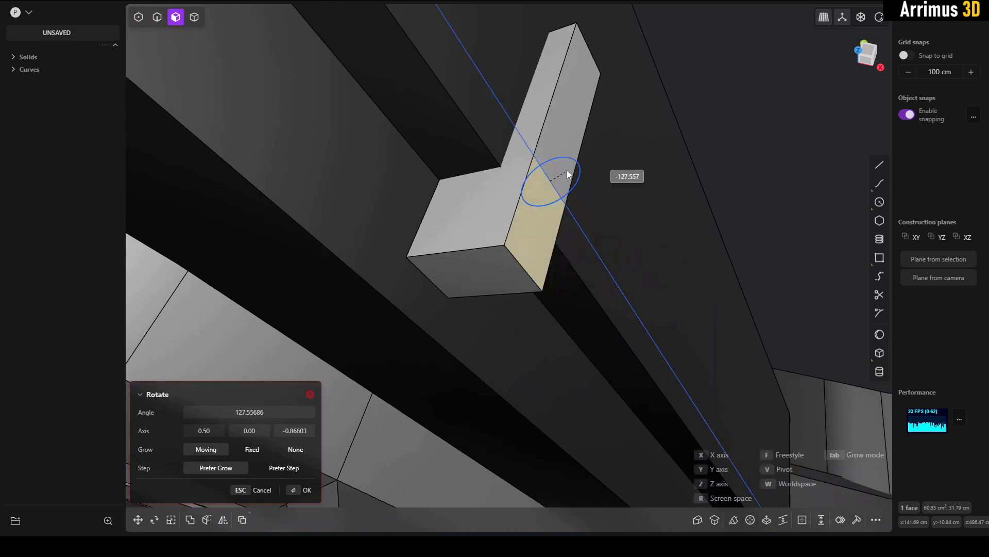
key("Escape")
left_click(545, 214)
key("r")
key("v")
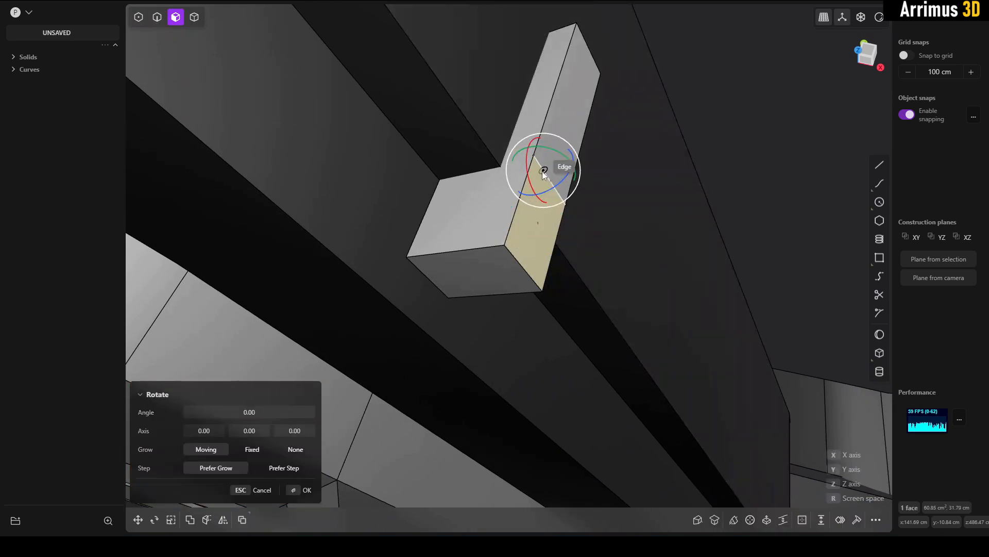
left_click(542, 171)
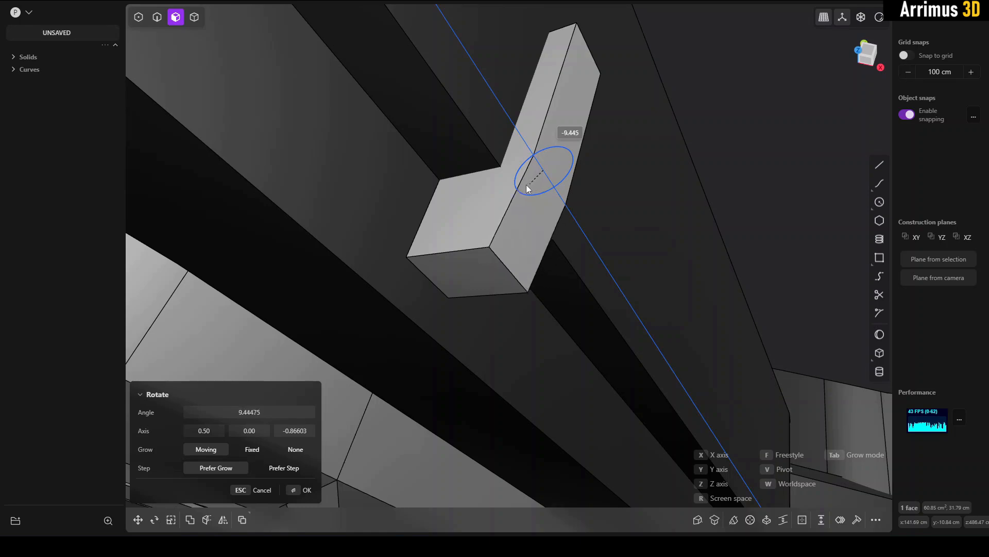
left_click(524, 181)
Step: Offset a face of the tapered clamp block slightly and select the whole block
middle_click_drag(644, 162, 531, 147)
left_click(596, 146)
key("d")
left_click(536, 146)
middle_click_drag(737, 146, 534, 138, "alt")
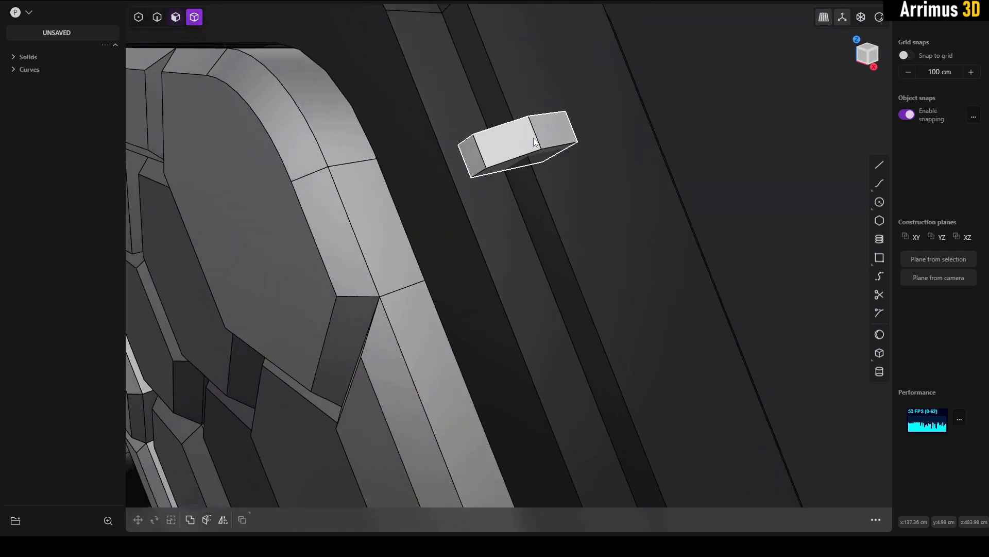
left_click(535, 142)
scroll(552, 153, "down", 5)
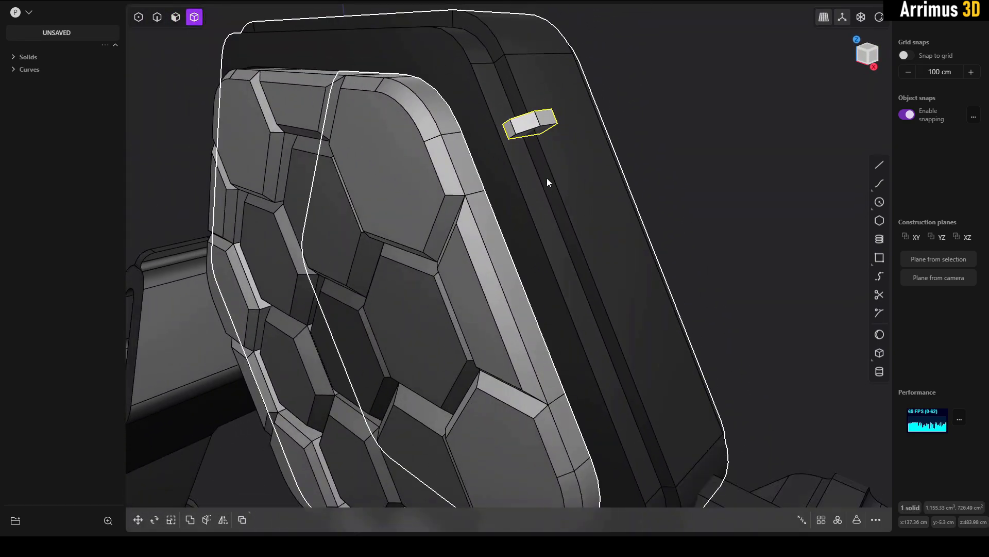
key("m")
left_click(254, 209)
left_click(190, 258)
right_click(596, 160)
middle_click_drag(596, 160, 633, 232)
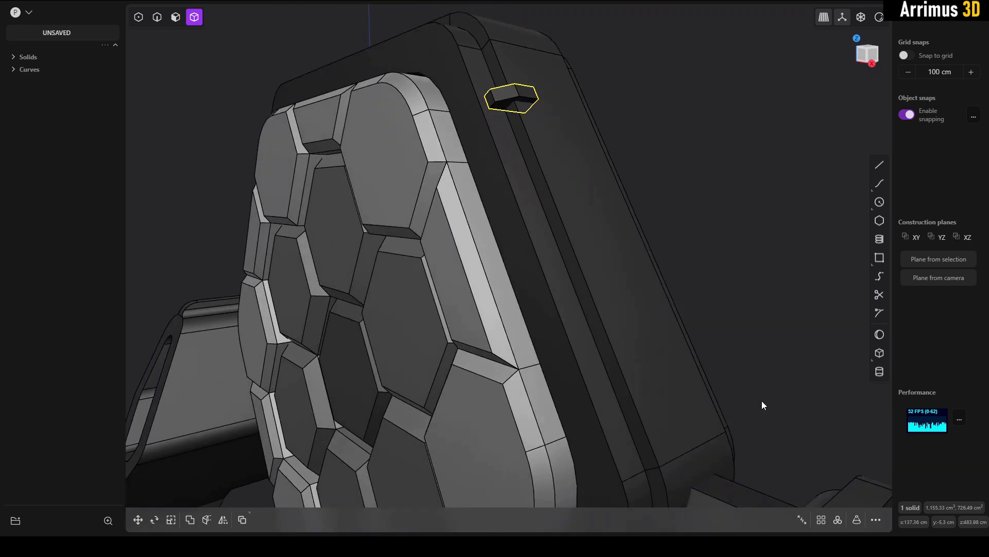
Step: Create a rectangular array of 3 clamps spread over about 144 cm along the frame's straight side edge
left_click(823, 521)
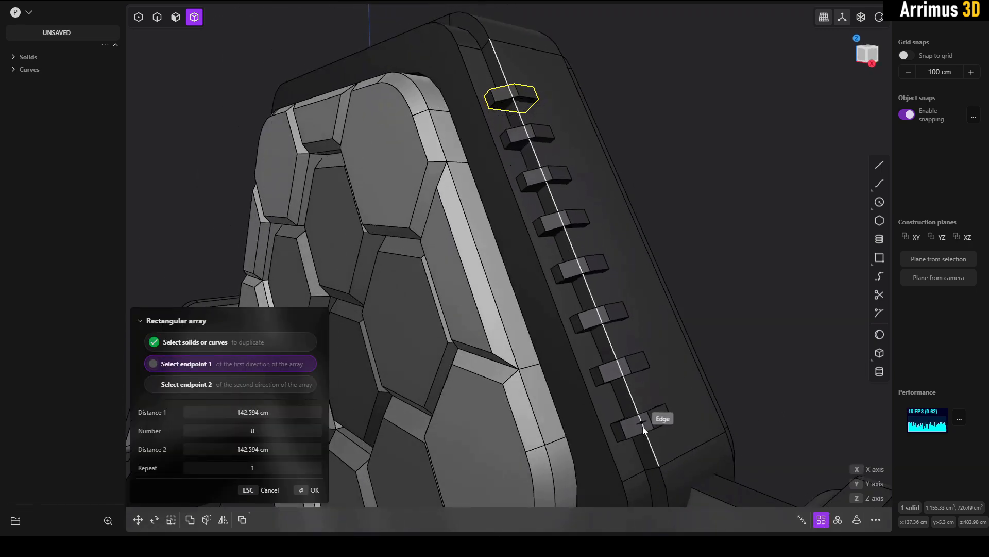
left_click(643, 427)
left_click(293, 432)
type("4")
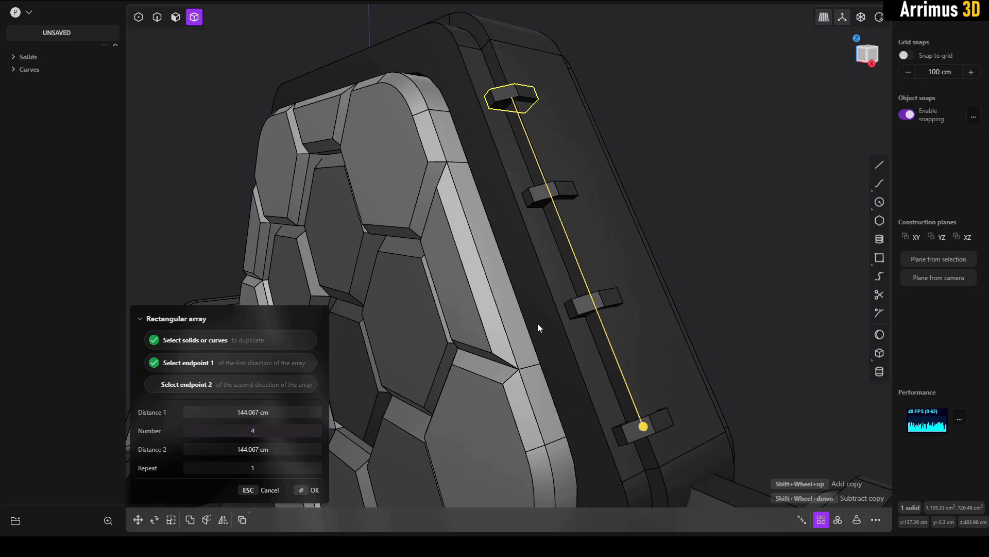
left_click(263, 429)
type("3")
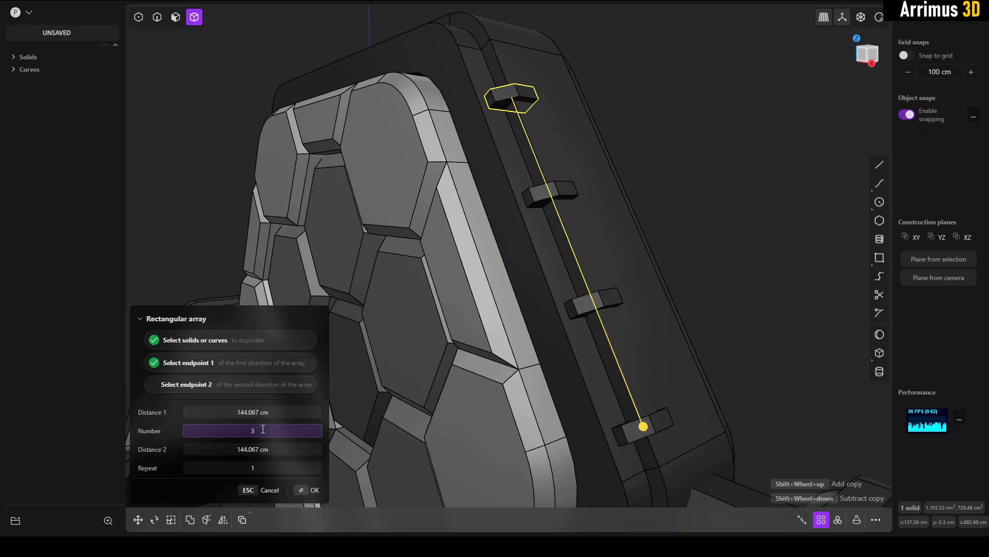
key("Return")
key("Return")
Step: Create a radial array of the three clamps around the central honeycomb cell, with 6 copies over 360 degrees
middle_click_drag(699, 248, 654, 170)
scroll(651, 271, "down", 3)
left_click(838, 520)
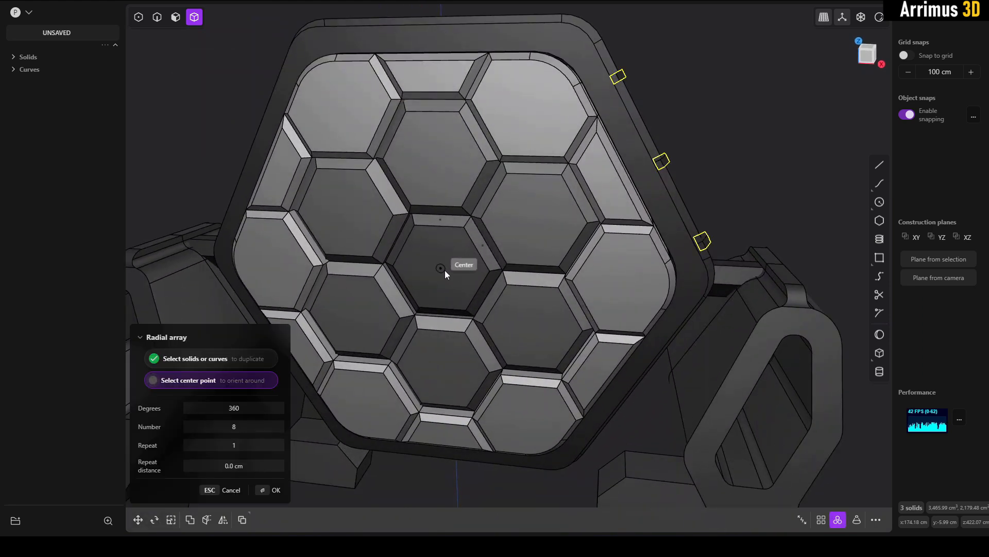
left_click(445, 270)
left_click(250, 427)
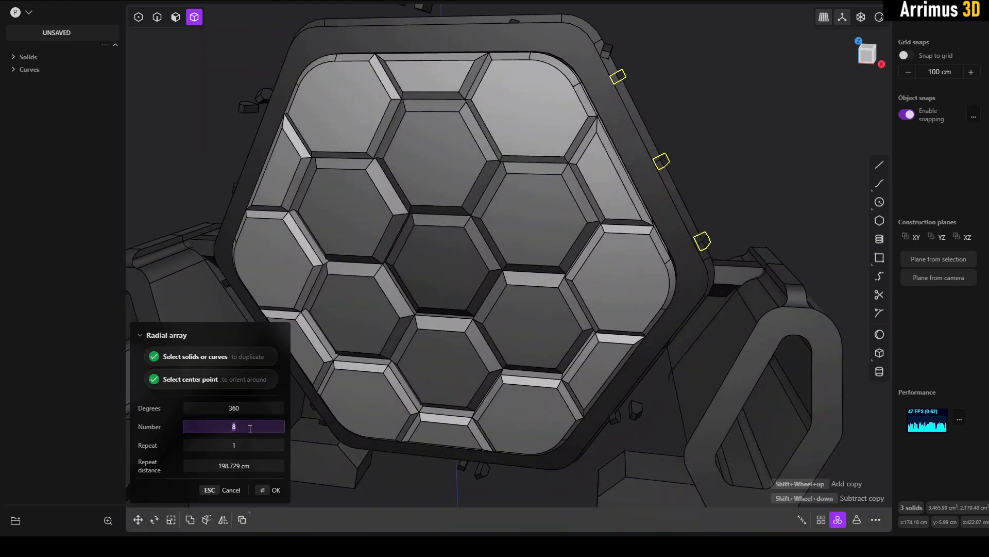
type("6")
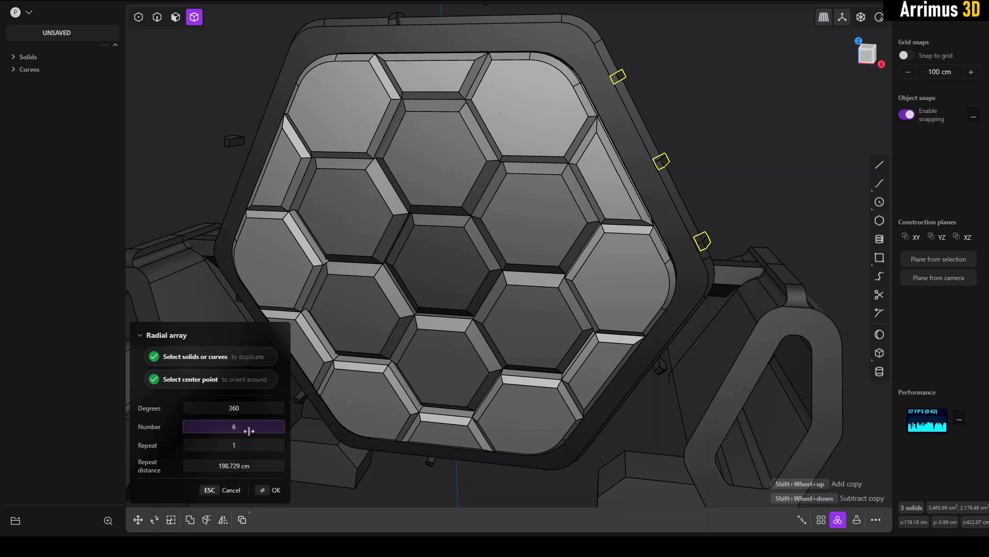
middle_click_drag(552, 254, 444, 217)
key("Return")
mouse_move(319, 215)
middle_mouse_down()
mouse_move(428, 271)
mouse_move(419, 176)
mouse_move(368, 209)
mouse_move(308, 214)
middle_mouse_up()
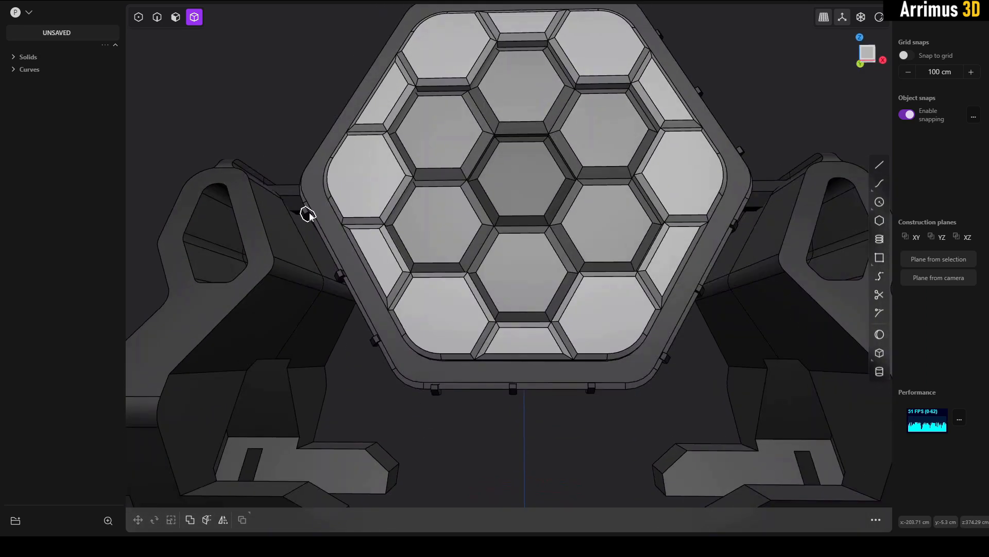
Step: Select all the clamps on the six sides of the frame
middle_click_drag(503, 309, 579, 276)
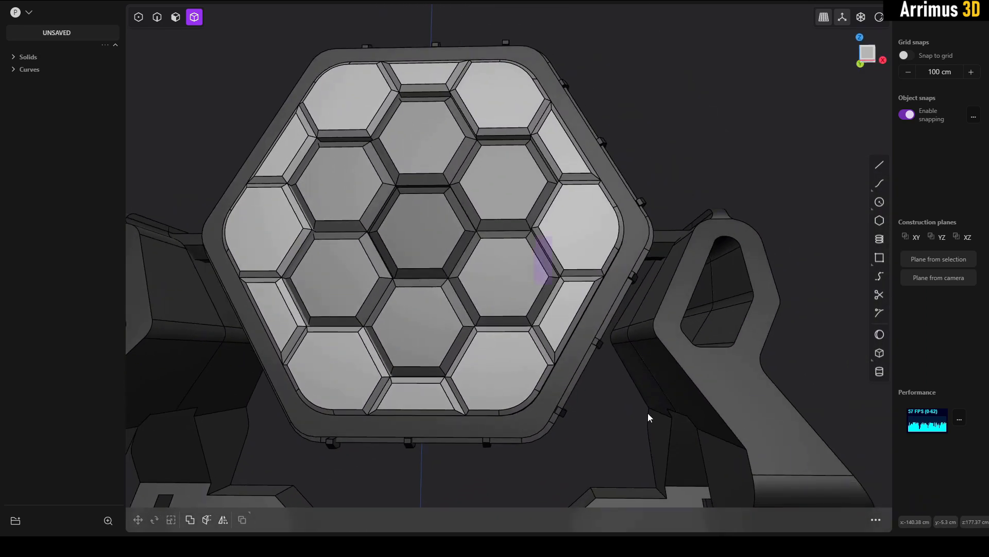
key("m")
middle_click_drag(662, 220, 660, 297)
right_click(658, 112)
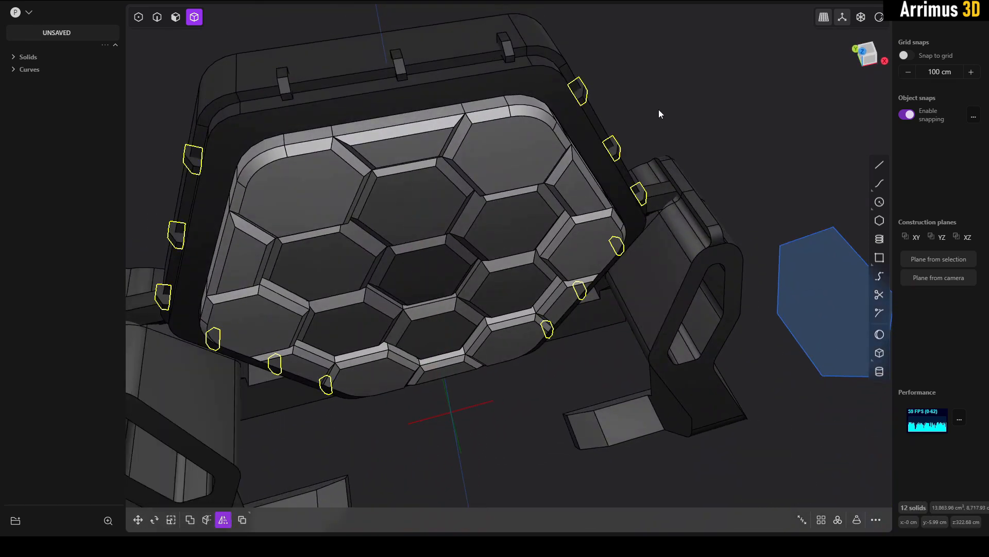
left_click(507, 51, "shift")
left_click(400, 67, "shift")
left_click(287, 85, "shift")
middle_click_drag(502, 248, 456, 335)
middle_click_drag(379, 343, 346, 348)
left_click(326, 366, "shift")
left_click(402, 367, "shift")
middle_click_drag(470, 370, 480, 321)
Step: Try to mirror the clamps to the rear edge of the frame, using a face of the frame as reference
key("alt+x")
middle_click_drag(532, 254, 560, 236)
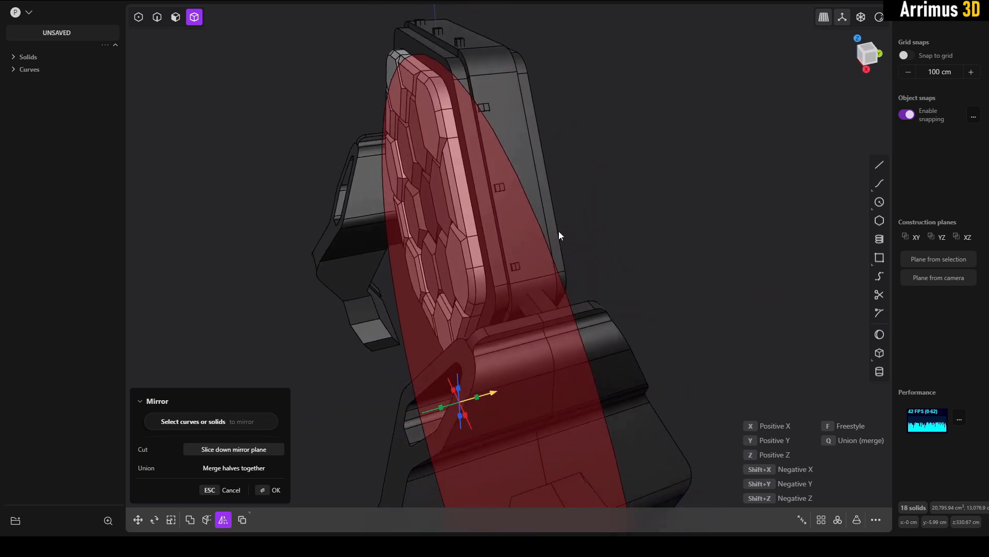
scroll(560, 232, "down", 1)
key("Escape")
middle_click_drag(545, 310, 571, 241)
type("fmirror")
key("Return")
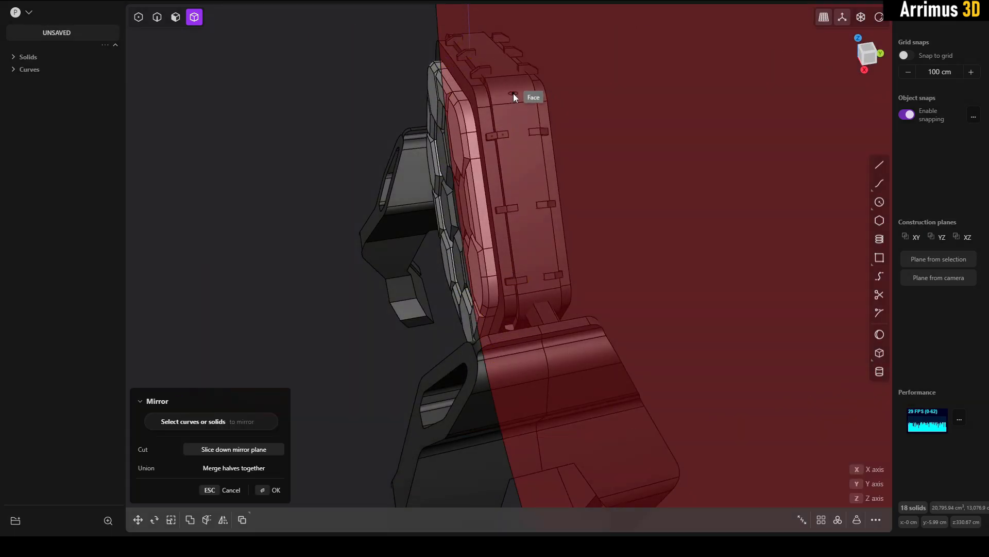
left_click(513, 94)
right_click(566, 126)
Step: Mirror the clamps to the frame's rear edge about the midpoint of a cross edge near the frame's rounded corner
middle_click_drag(571, 134, 544, 55)
left_click_drag(541, 54, 600, 413)
middle_click_drag(619, 237, 589, 247)
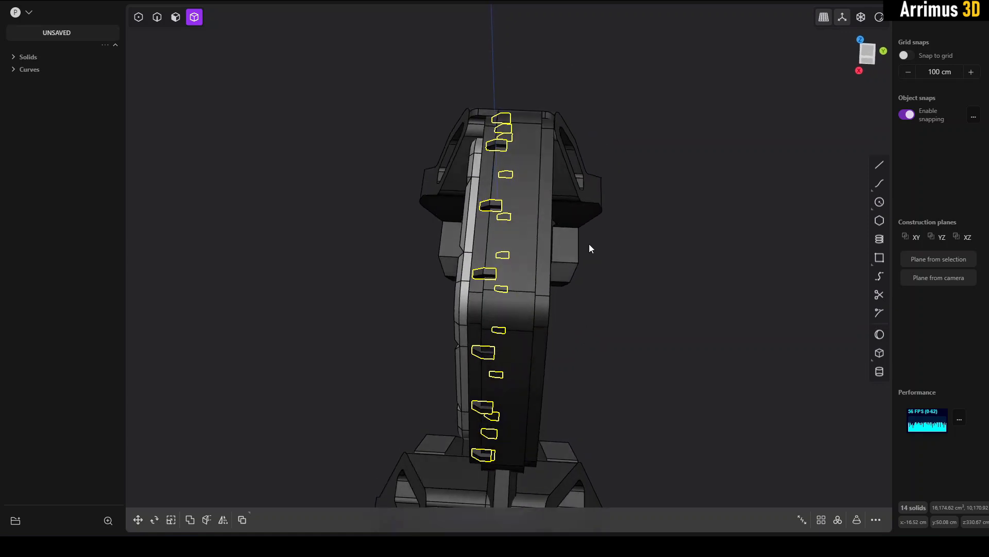
right_click(590, 251)
type("mir")
left_click(633, 283)
middle_click_drag(633, 283, 523, 276)
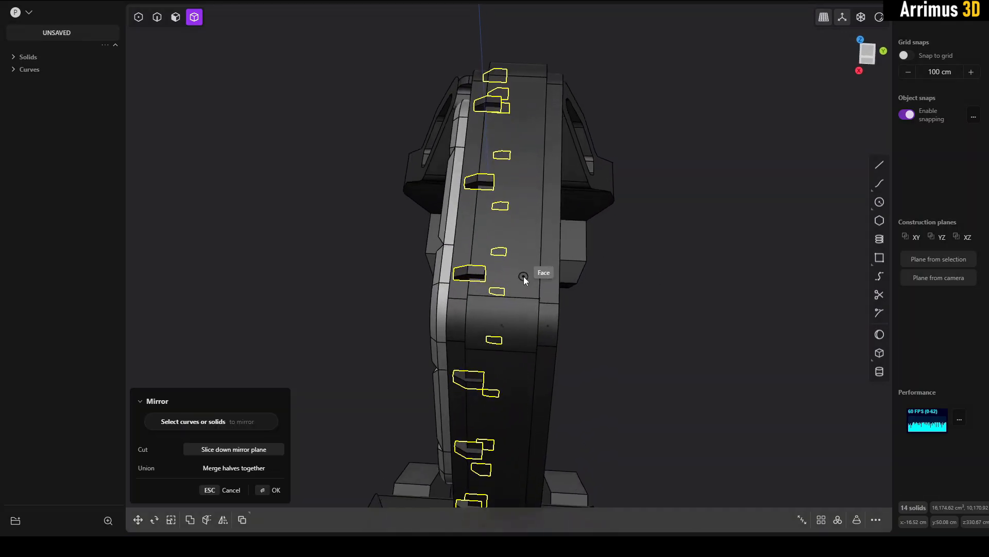
scroll(521, 258, "up", 2)
scroll(510, 304, "up", 2)
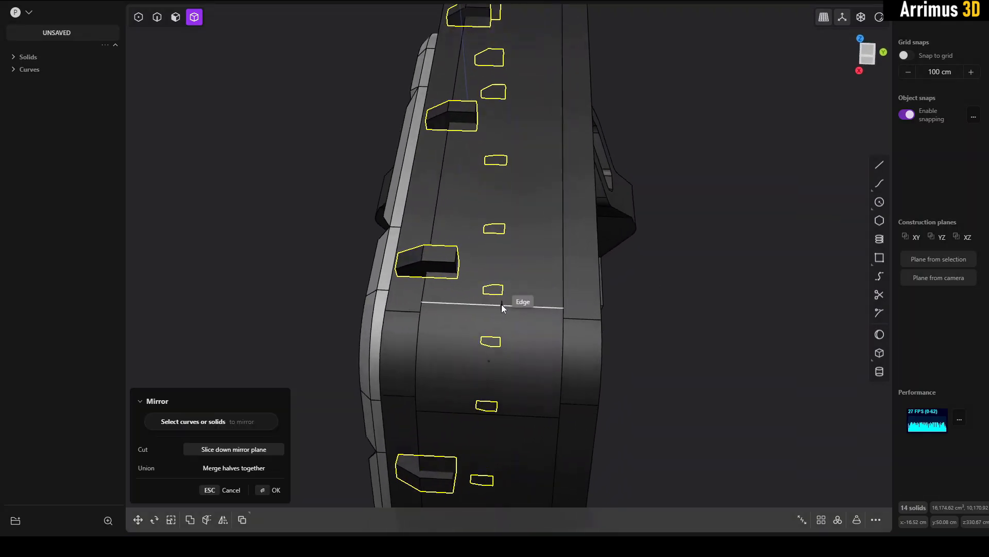
left_click(493, 305)
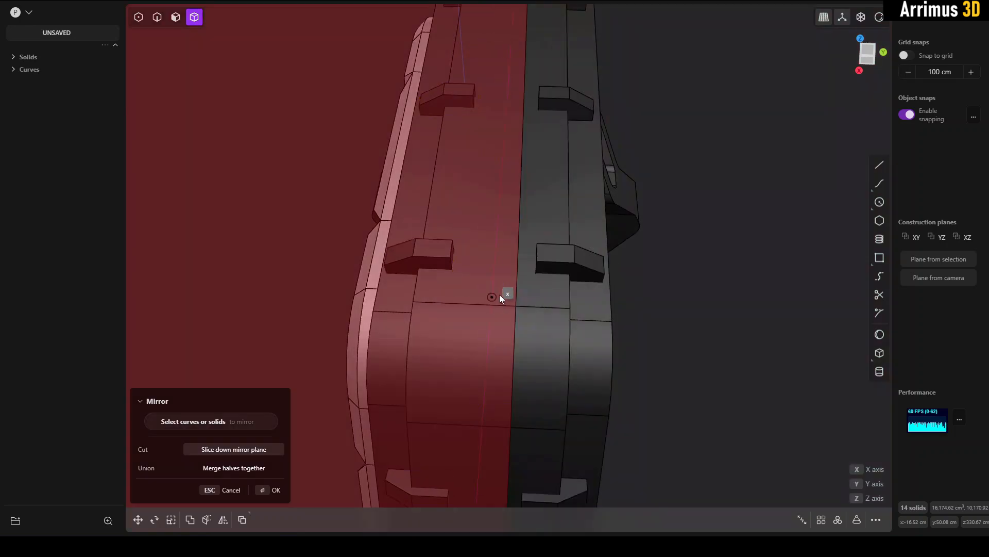
key("Return")
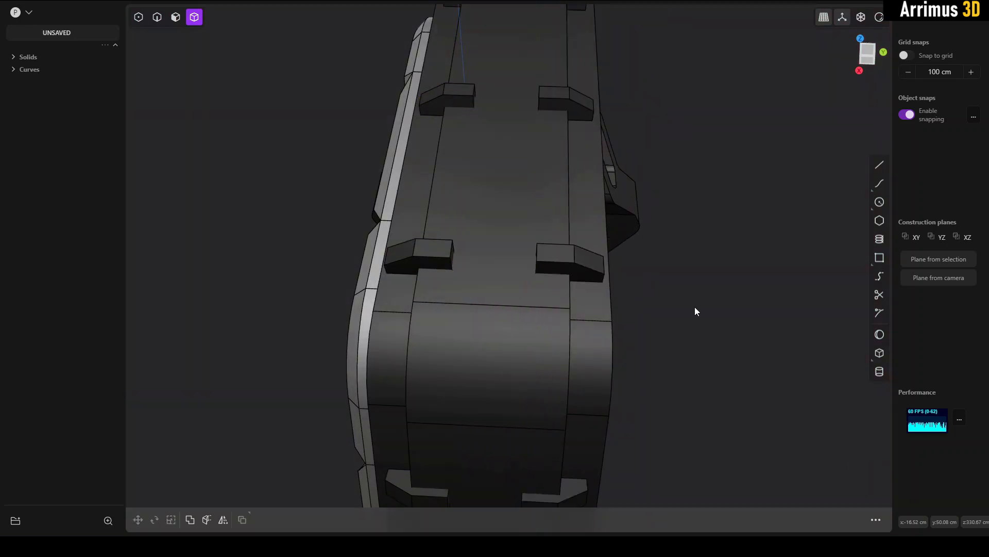
Step: Delete the leftover hexagon outline beside the legs
middle_click_drag(694, 307, 656, 328)
scroll(655, 327, "down", 5)
middle_click_drag(544, 218, 616, 219)
middle_click_drag(584, 250, 541, 234, "shift")
key("alt+shift+z")
scroll(600, 298, "up", 3)
middle_click_drag(608, 294, 495, 298)
key("2")
left_click(444, 322)
scroll(481, 312, "up", 3)
key("Delete")
scroll(515, 248, "up", 3)
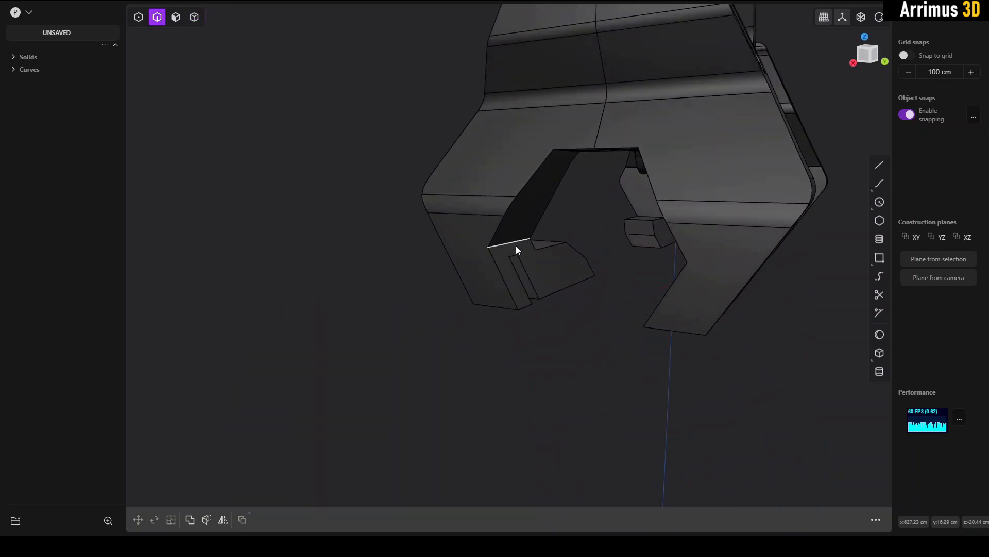
Step: Fillet the inner bend edge of the front leg above its foot
left_click(515, 246)
key("b")
left_click(534, 256)
right_click(535, 255)
left_click(580, 225)
middle_click_drag(581, 225, 487, 245)
key("3")
left_click(545, 250)
key("d")
left_click_drag(458, 239, 593, 261)
key("Escape")
key("Escape")
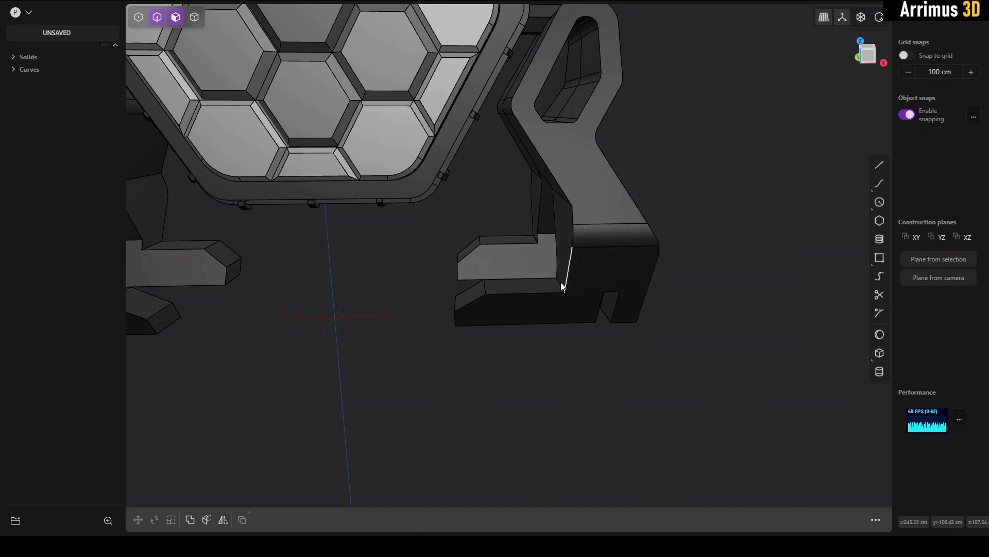
Step: Fillet the inner corner edge where the front leg meets its foot
key("2")
left_click(562, 285)
key("b")
key("c")
key("d")
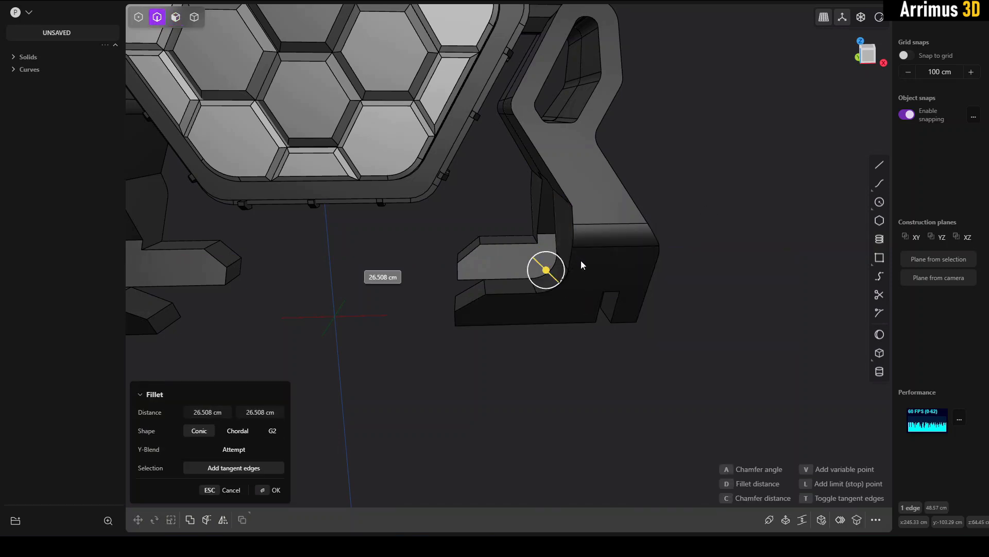
left_click(654, 244)
middle_click_drag(655, 244, 680, 243)
key("3")
left_click(460, 311)
key("o")
key("Escape")
left_click(554, 345)
middle_click_drag(555, 344, 533, 338)
Step: Offset the slanted inner end face of the front foot inward by about 26 cm
left_click(478, 297)
key("o")
key("d")
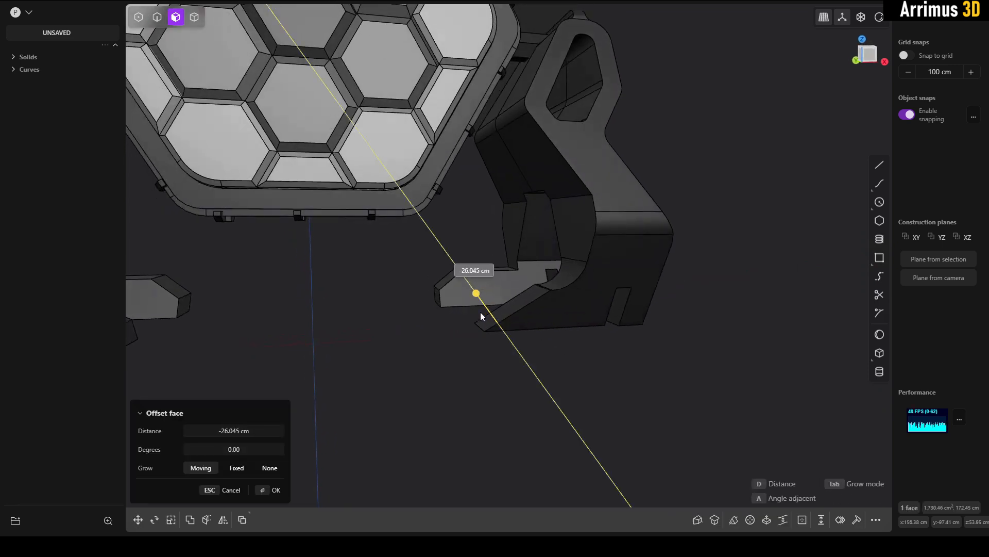
left_click(475, 311)
left_click(549, 363)
Step: Fillet the edge at the inner tip of the trimmed front foot
scroll(477, 330, "up", 2)
key("2")
left_click(460, 308)
key("b")
middle_click_drag(493, 281, 453, 257)
left_click(528, 265)
Step: Delete the other three leg solids, keeping only the reworked front leg
key("4")
left_click(512, 261)
key("Delete")
left_click(230, 240)
key("Delete")
left_click(349, 295)
key("Delete")
Step: Fillet the concave edge on the inner side of the remaining leg
middle_click_drag(475, 319, 549, 303)
key("2")
left_click(632, 241)
key("b")
middle_click_drag(632, 247, 615, 225)
key("d")
left_click(761, 276)
Step: Fillet two further edges of the remaining leg's inner profile together
left_click(558, 236)
left_click(522, 222, "shift")
key("b")
key("d")
left_click(627, 209)
right_click(670, 209)
middle_click_drag(676, 213, 665, 268)
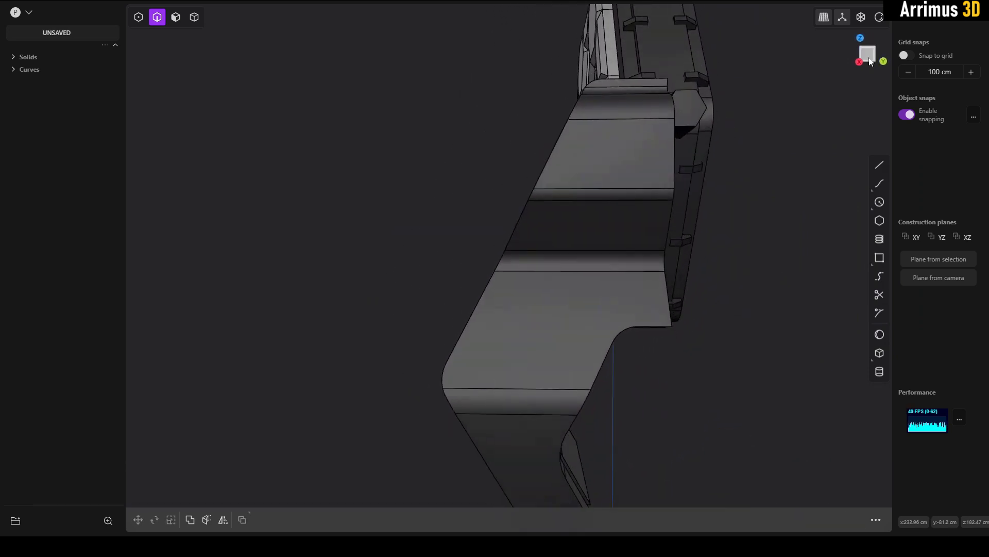
Step: In the right view, sketch a tall narrow rectangle beside the leg and rotate it to lean like the leg's outer edge
left_click(869, 59)
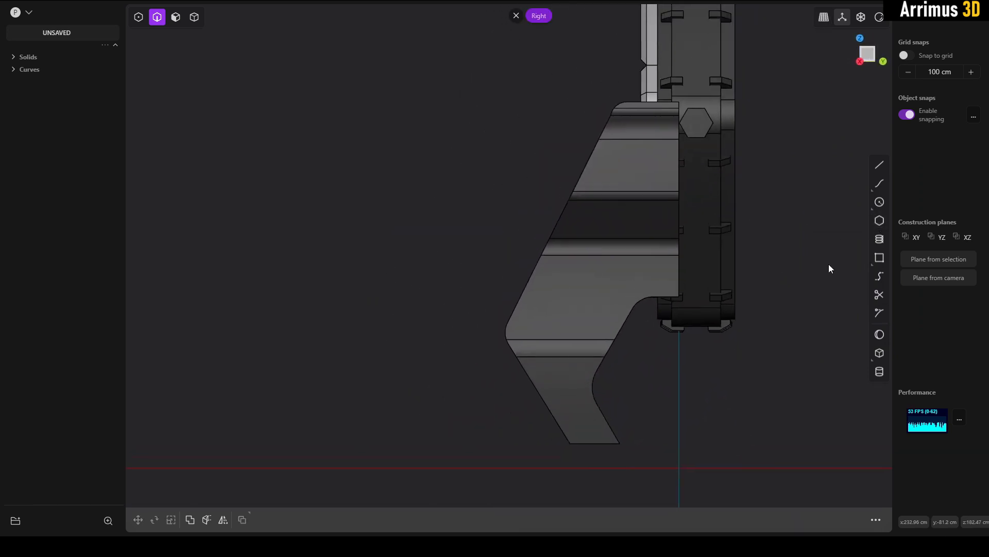
left_click(880, 257)
left_click(456, 130)
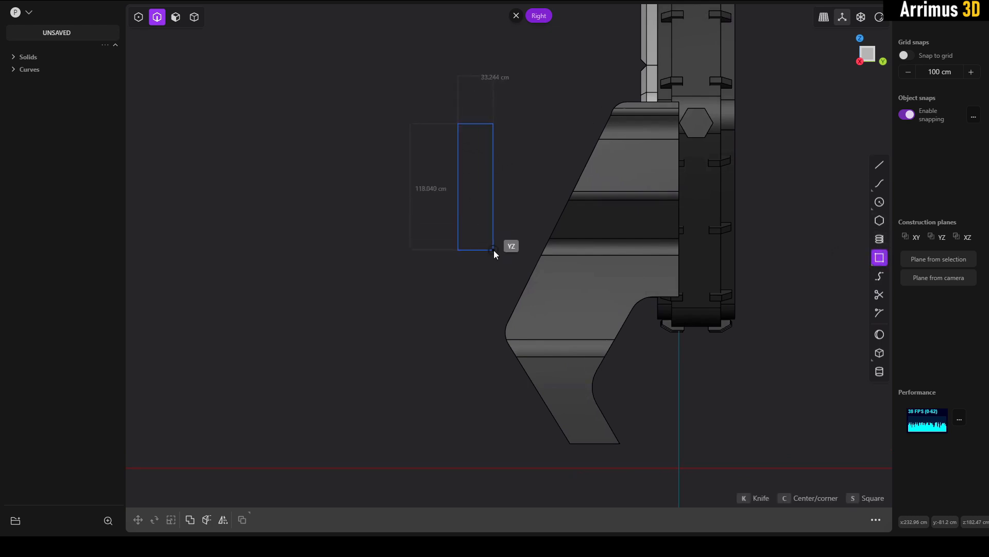
left_click(488, 262)
key("r")
left_click(533, 227)
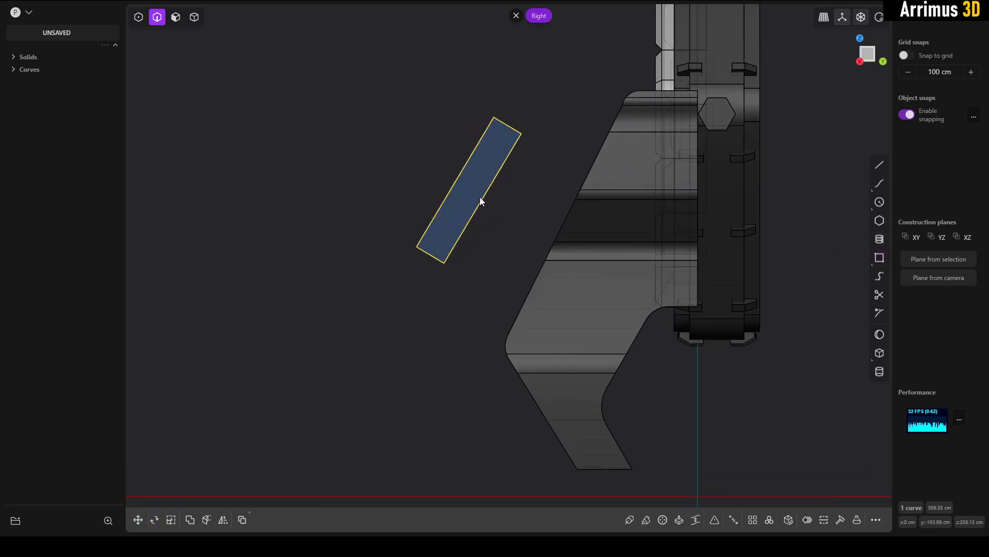
Step: Move the slanted rectangle onto the leg's upper part and rotate it parallel to the sloping outer edge
key("g")
left_click(645, 233)
scroll(645, 233, "up", 2)
key("r")
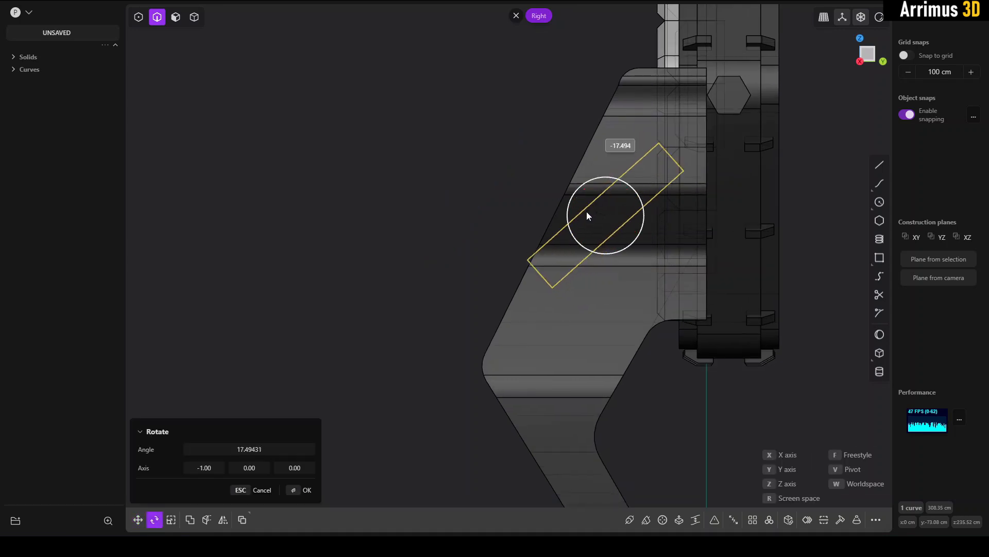
left_click(587, 219)
key("g")
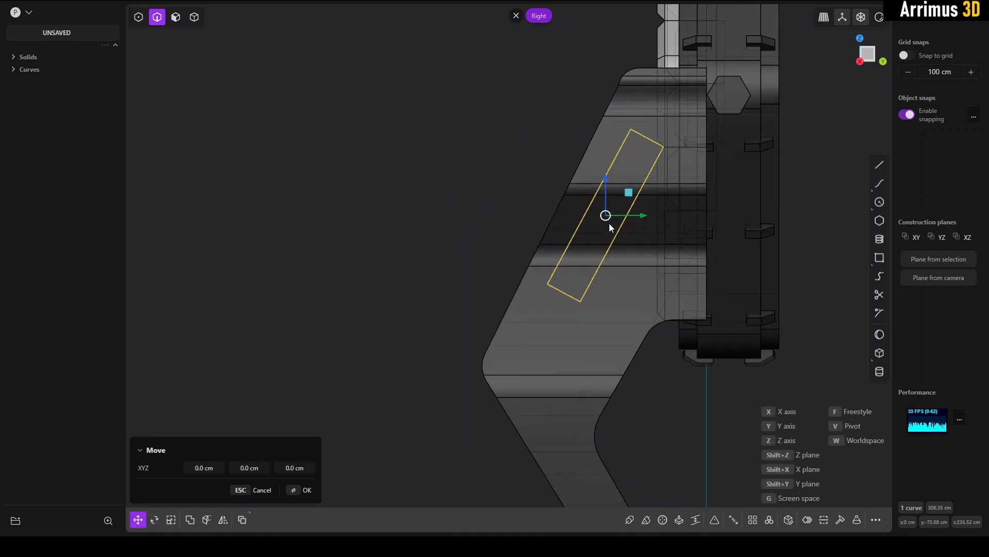
left_click(607, 224)
left_click(518, 224)
middle_click_drag(518, 224, 450, 206)
scroll(463, 211, "up", 2)
scroll(479, 221, "down", 3)
Step: Isolate the leg solid from the rest of the model
key("4")
left_click(513, 244)
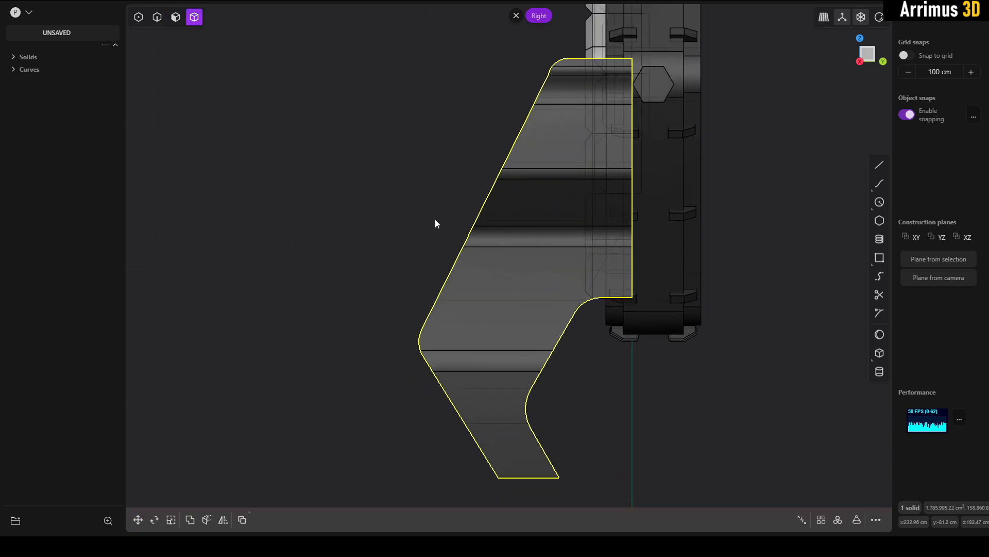
key("slash")
left_click(435, 219)
Step: Draw a closed line profile inset from the leg's outline, extending past its straight vertical inner edge
key("shift+a")
key("l")
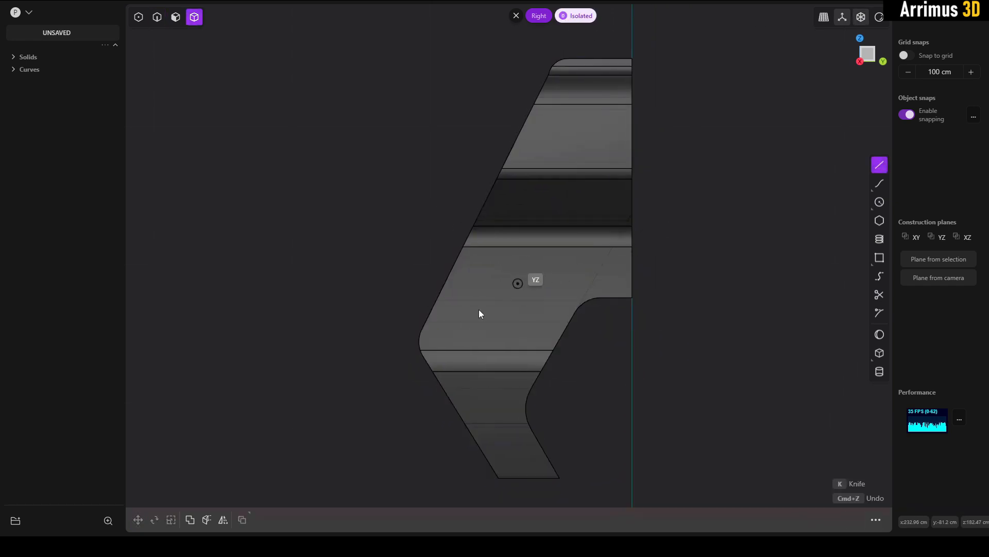
left_click(457, 317)
left_click(554, 128)
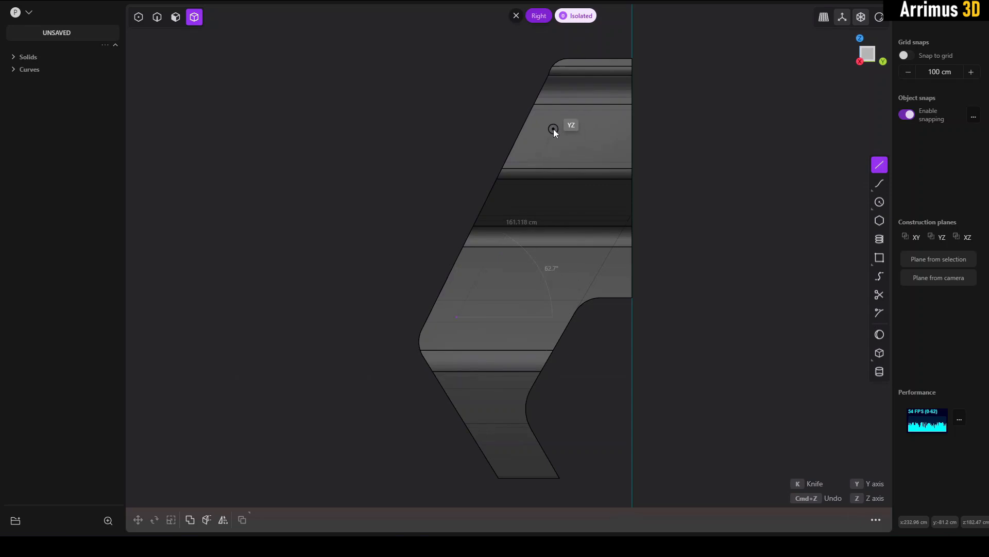
left_click(667, 128)
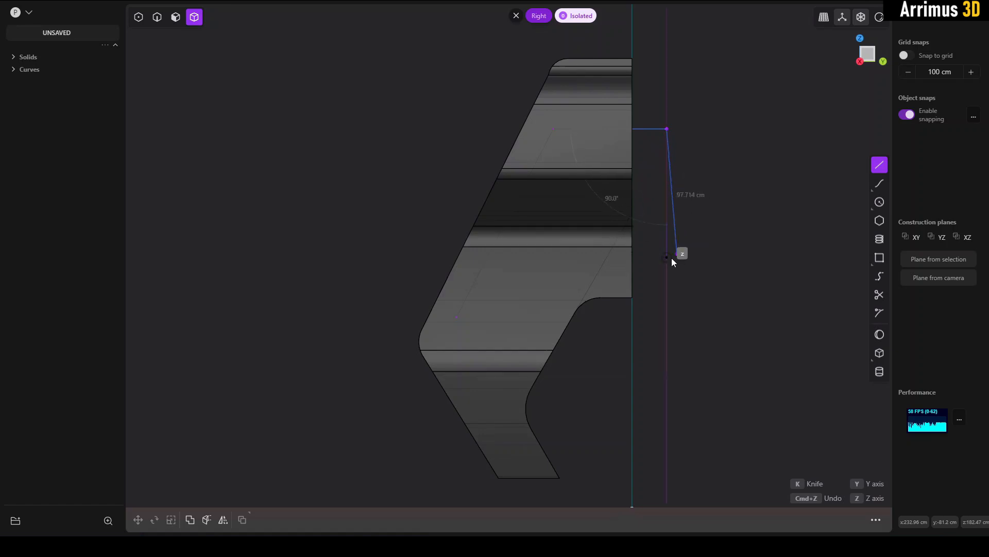
left_click(669, 267)
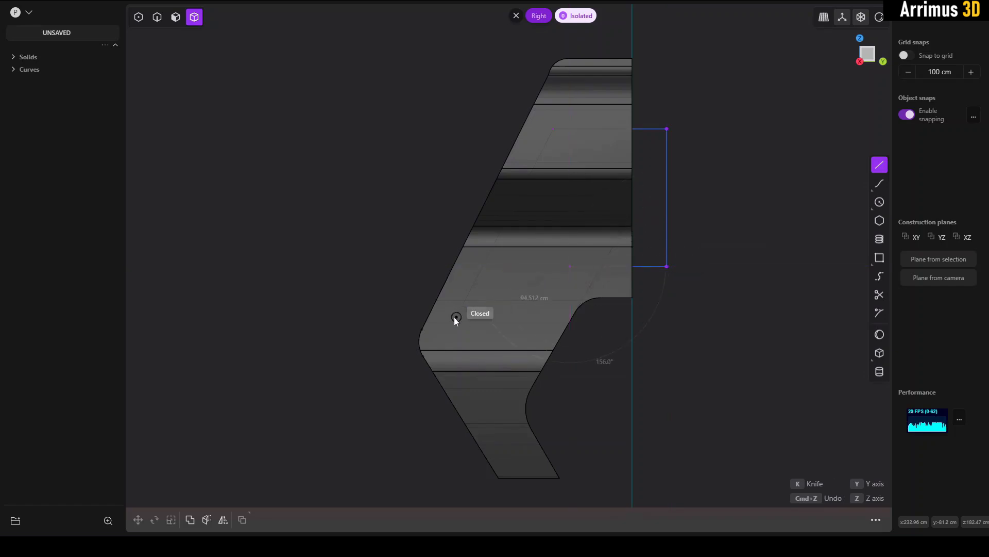
left_click(531, 323)
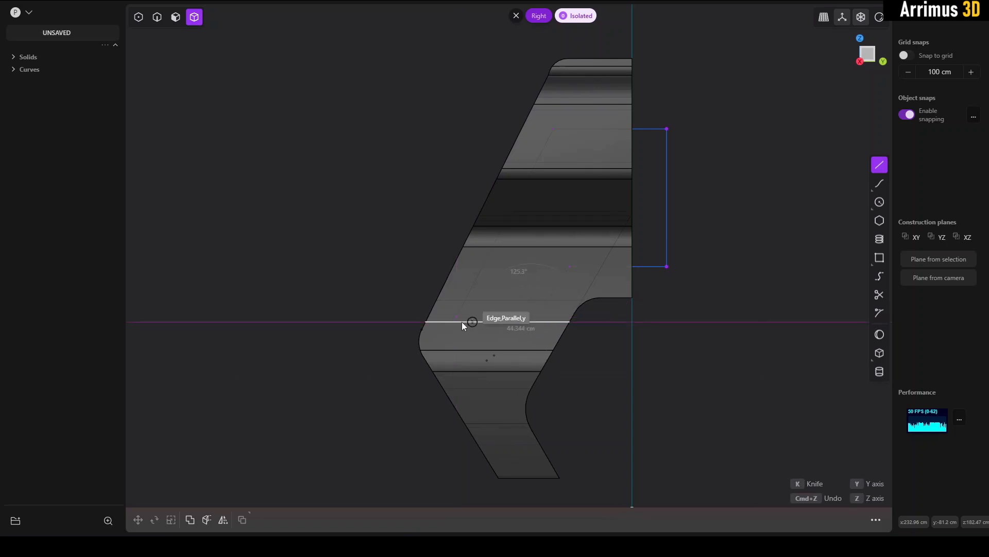
left_click(456, 320)
Step: Isolate the new profile curve without the leg
key("1")
scroll(510, 335, "up", 2)
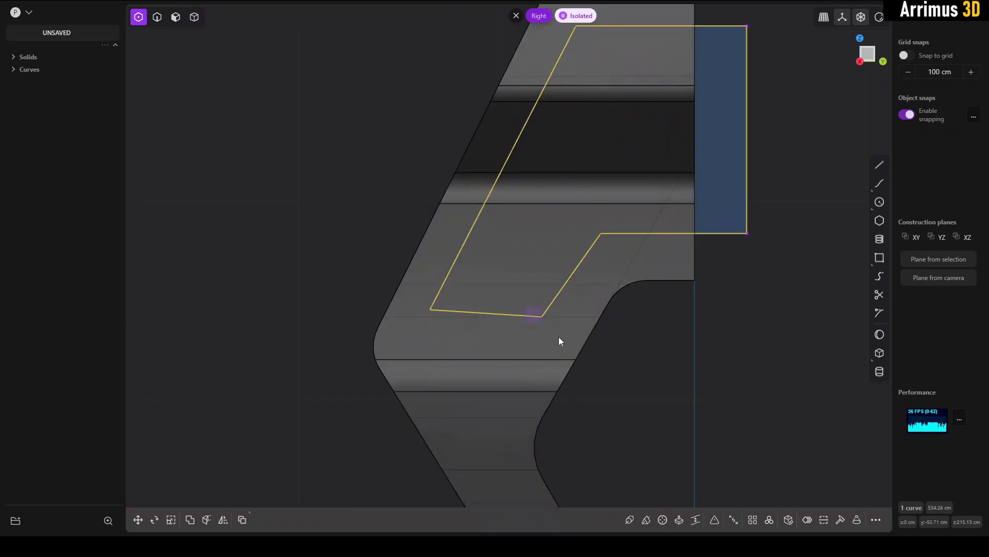
left_click(543, 318)
key("2")
left_click(712, 234)
key("slash")
Step: Level the profile's lower inner corner with its lower outer corner and shift it along the Y axis
key("1")
left_click(543, 318)
key("g")
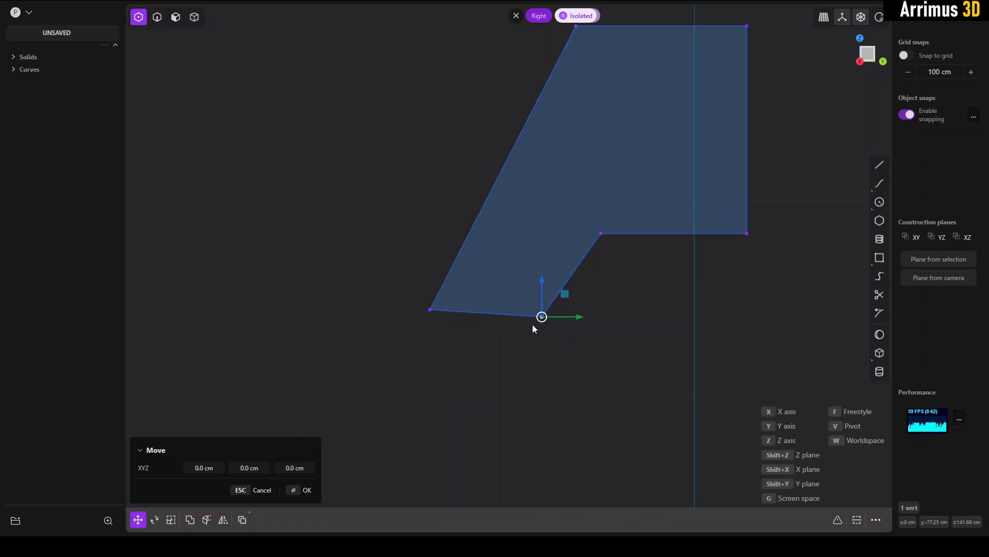
left_click(432, 311)
left_click_drag(525, 294, 578, 337)
key("g")
key("y")
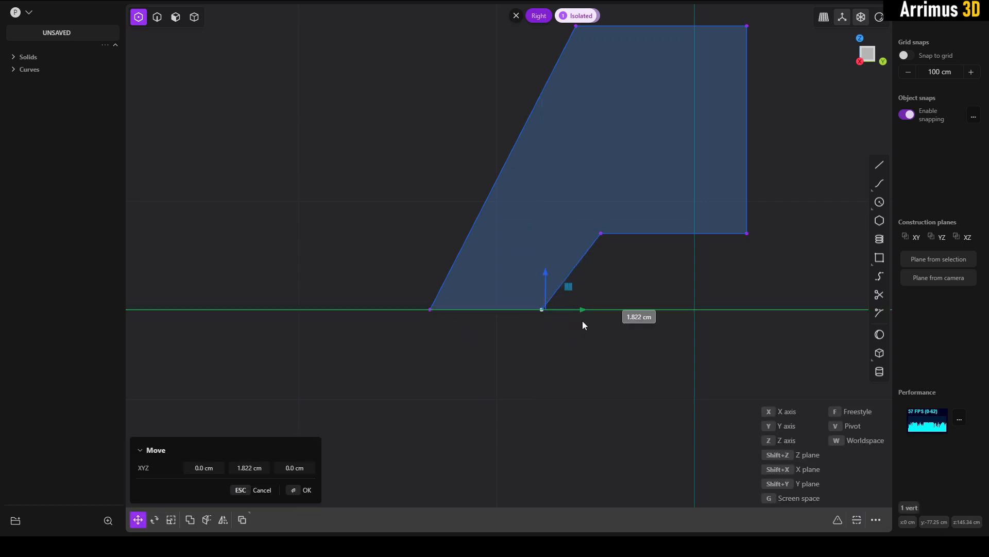
left_click(614, 317)
left_click(592, 330)
middle_click_drag(592, 330, 543, 392)
scroll(543, 391, "down", 2)
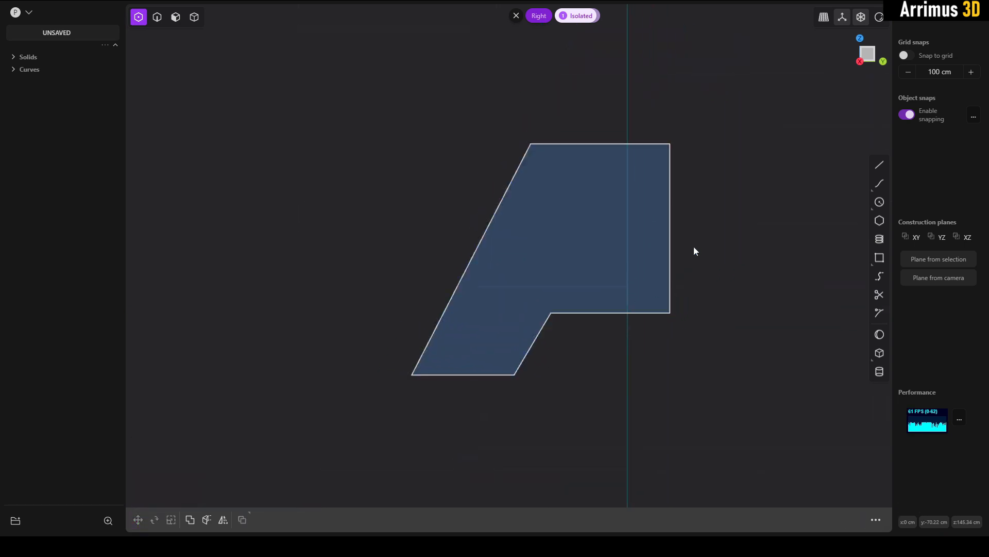
Step: Fillet all corners of the closed profile together
key("2")
left_click(671, 254)
key("b")
key("d")
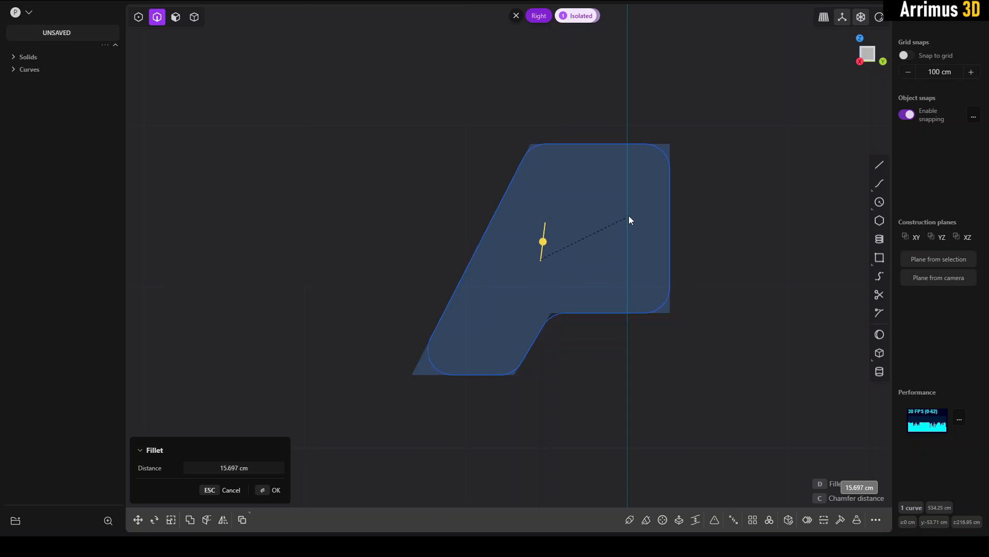
left_click(626, 224)
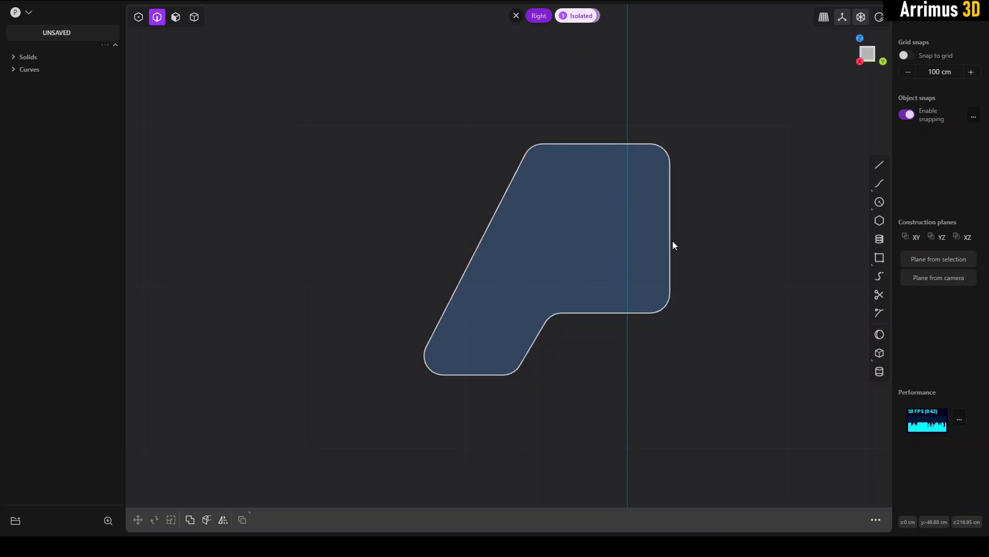
Step: Bring the leg back into view and cut it with the rounded profile curve
key("alt+h")
key("4")
left_click(612, 320)
key("c")
left_click(642, 314)
right_click(698, 312)
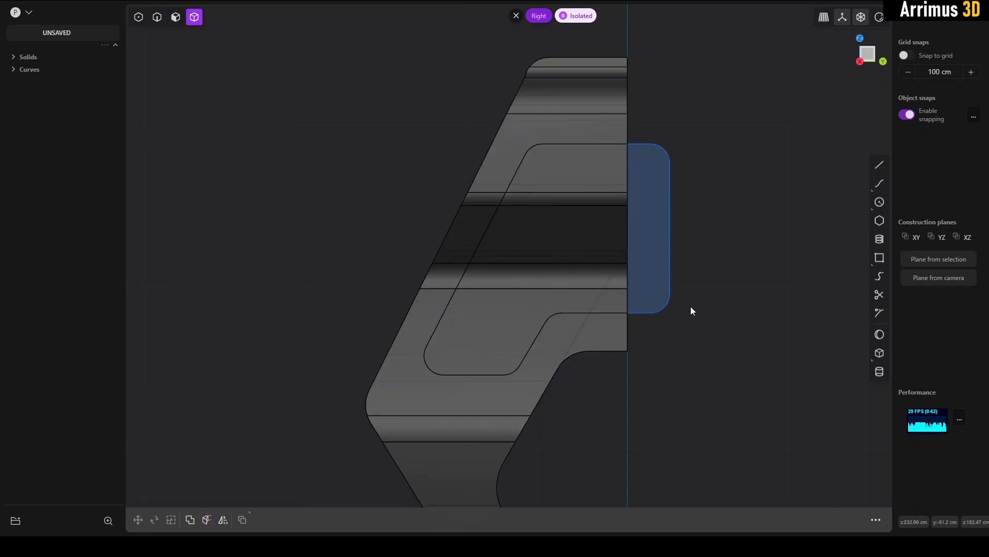
Step: Delete the cutting profile and the piece of the leg enclosed by it, leaving an opening
key("2")
left_click(669, 302)
key("x")
key("4")
left_click(609, 270)
key("x")
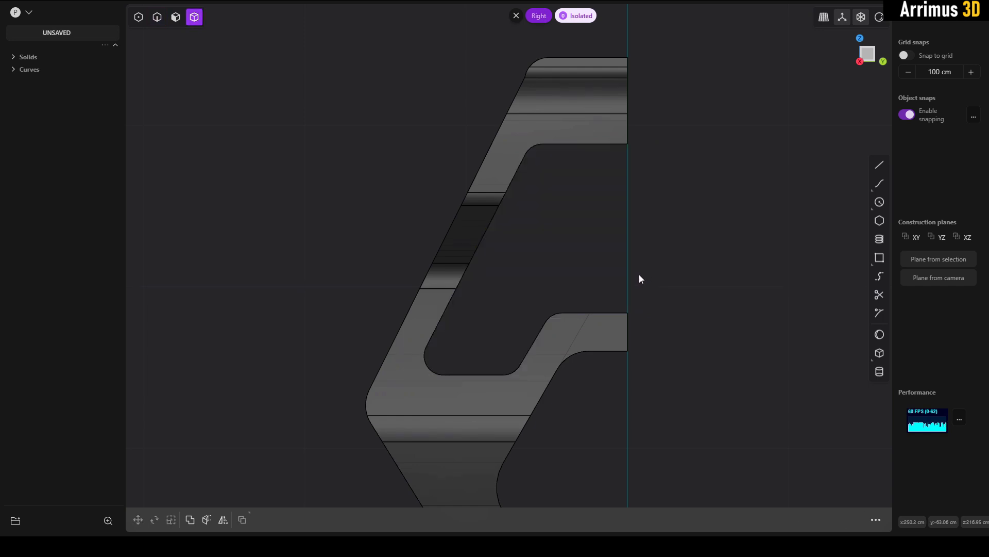
Step: Sketch a narrow upright rectangle inside the leg's opening and rotate it to lean diagonally
scroll(547, 276, "up", 2)
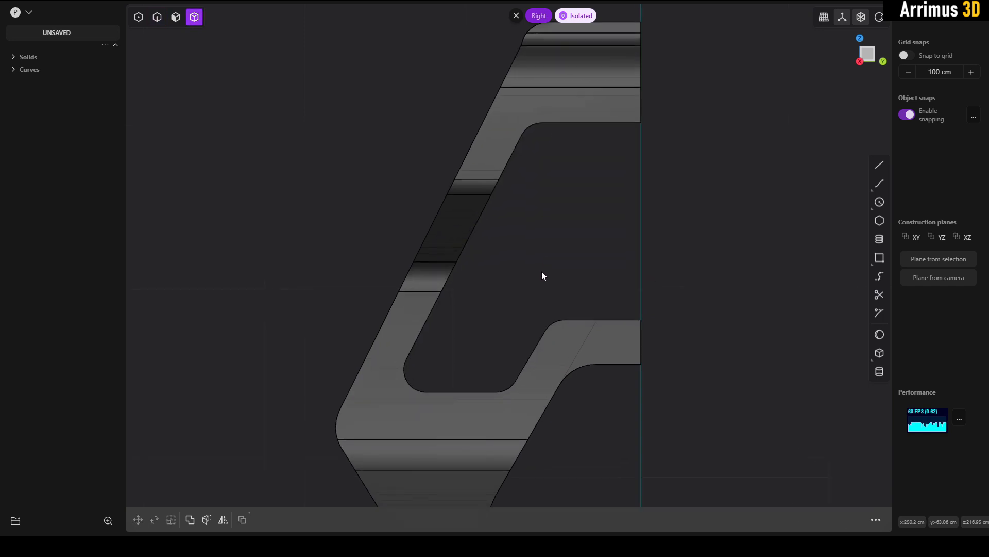
key("l")
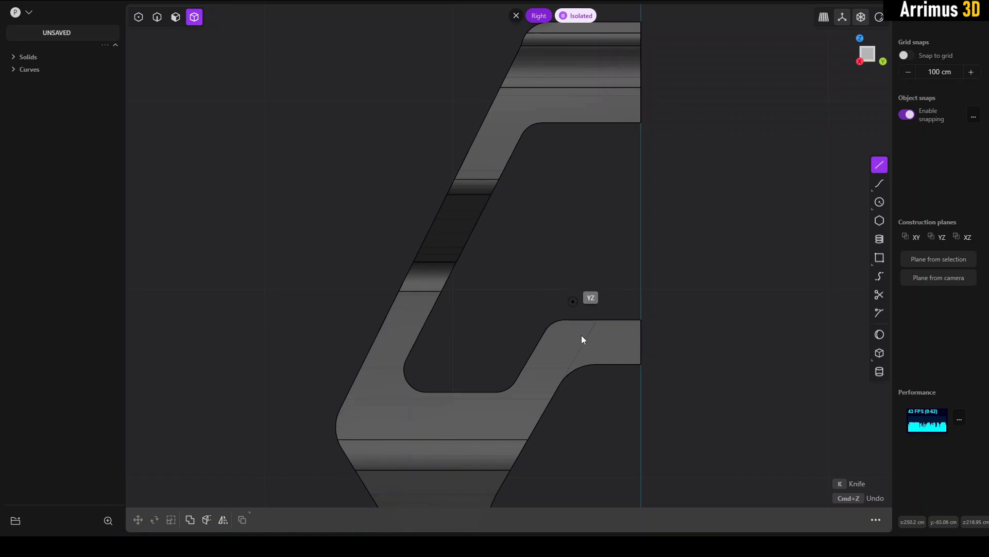
key("Escape")
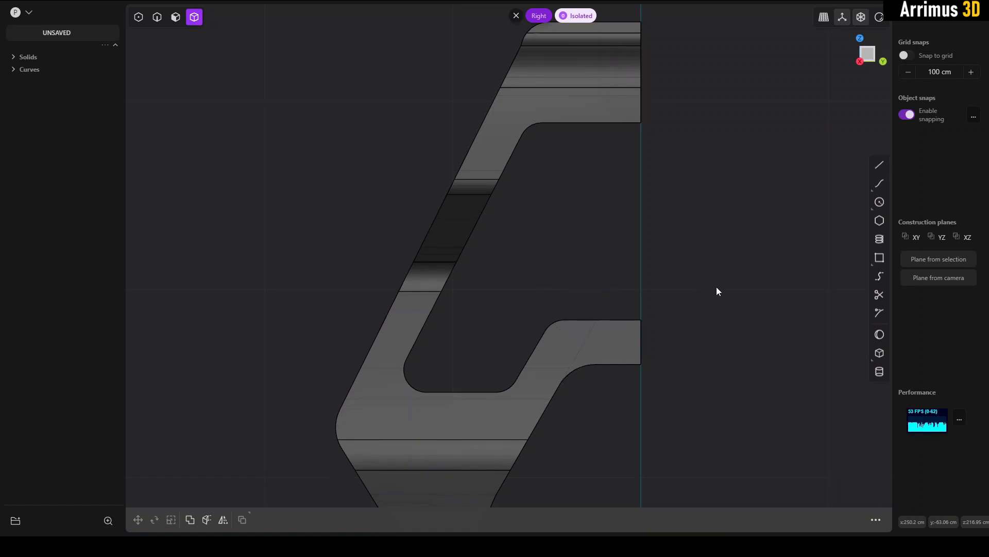
left_click(880, 258)
left_click(555, 177)
left_click(576, 281)
key("r")
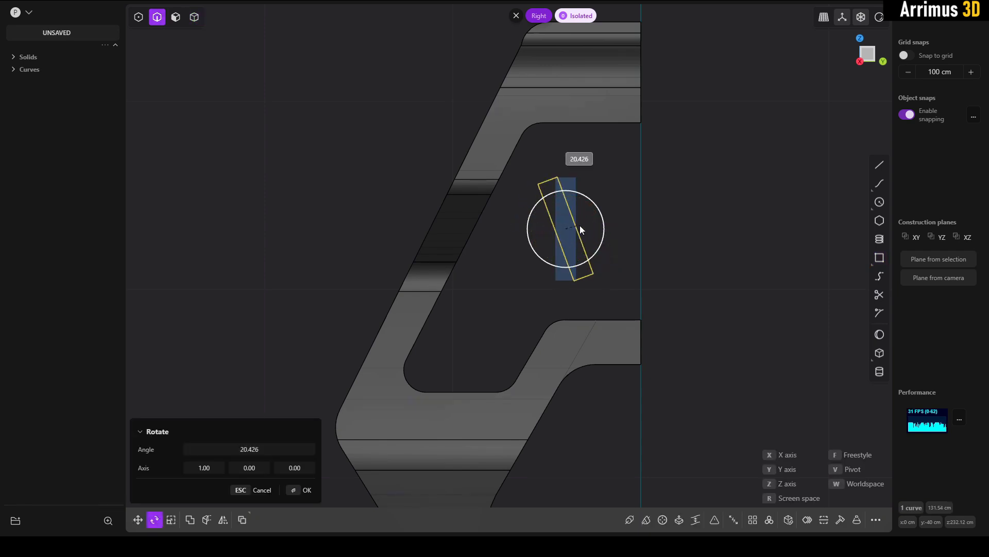
left_click(579, 217)
Step: Reposition and tilt the narrow rectangle so its lower end reaches the rounded shoulder of the leg's opening
key("g")
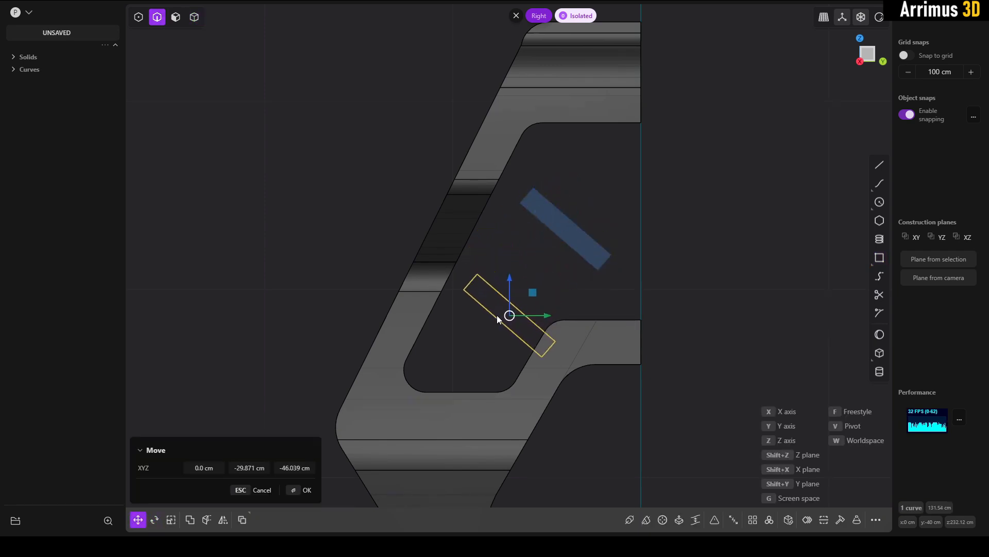
left_click(515, 310)
key("r")
left_click(567, 252)
key("g")
left_click(577, 241)
Step: Move the rectangle's two upper corner points onto the opening's slanted edge so the strip bridges the gap
scroll(573, 241, "up", 1)
key("1")
left_click_drag(487, 230, 534, 275)
key("g")
key("v")
left_click(529, 264)
key("z")
left_click(498, 204)
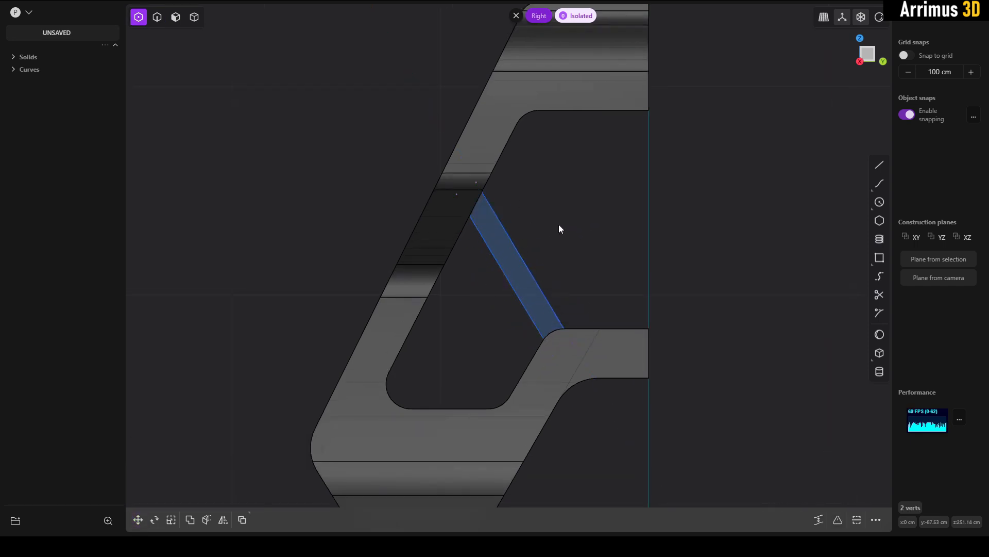
left_click(559, 222)
Step: Extrude the diagonal strip region into a slim bar solid
middle_click_drag(559, 221, 521, 282)
key("3")
left_click(797, 200)
key("e")
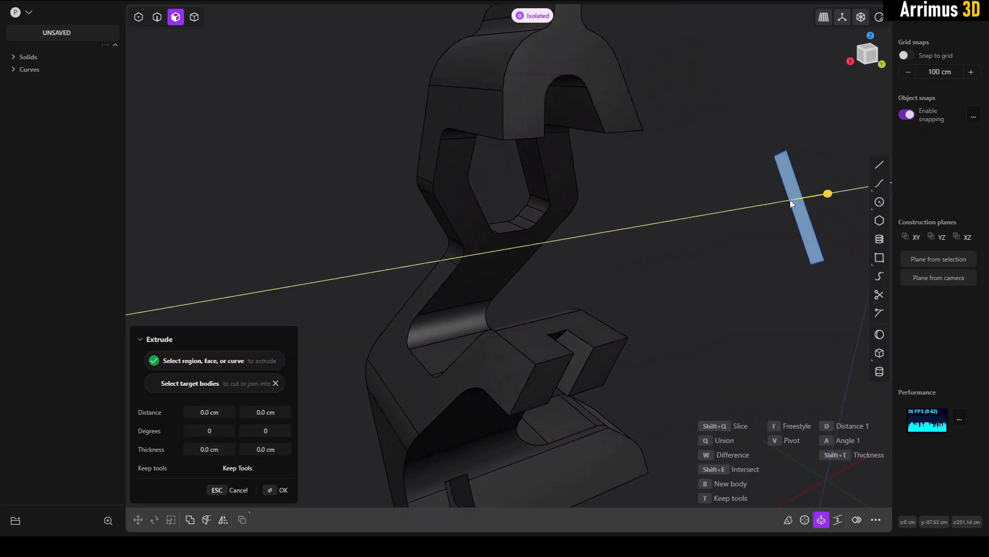
left_click(736, 189)
key("2")
left_click(803, 200)
Step: Move the extruded bar across to the leg's side arm, beside the opening
key("4")
left_click(793, 199)
key("g")
key("y")
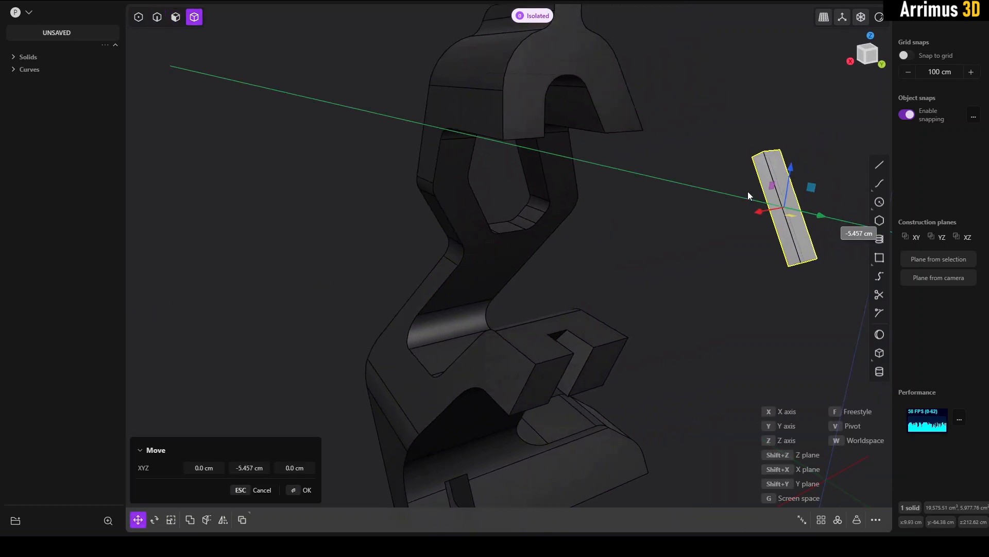
left_click(411, 283)
Step: Rotate the bar about the X axis and shift it so it spans the leg's opening as a strut
middle_click_drag(649, 281, 631, 270)
key("r")
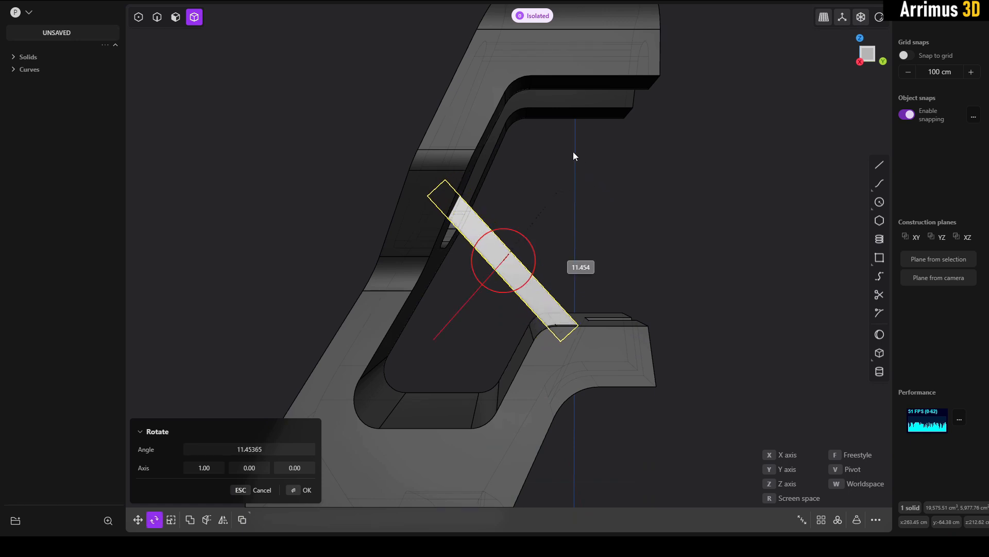
left_click(581, 157)
key("g")
left_click_drag(527, 237, 504, 279)
middle_click_drag(504, 279, 495, 298)
key("x")
left_click(515, 258)
right_click(577, 286)
key("Escape")
Step: Offset the strut's upper end face by about -10.4 cm
key("3")
left_click(652, 170)
scroll(647, 172, "up", 3)
middle_click_drag(632, 175, 480, 221)
key("d")
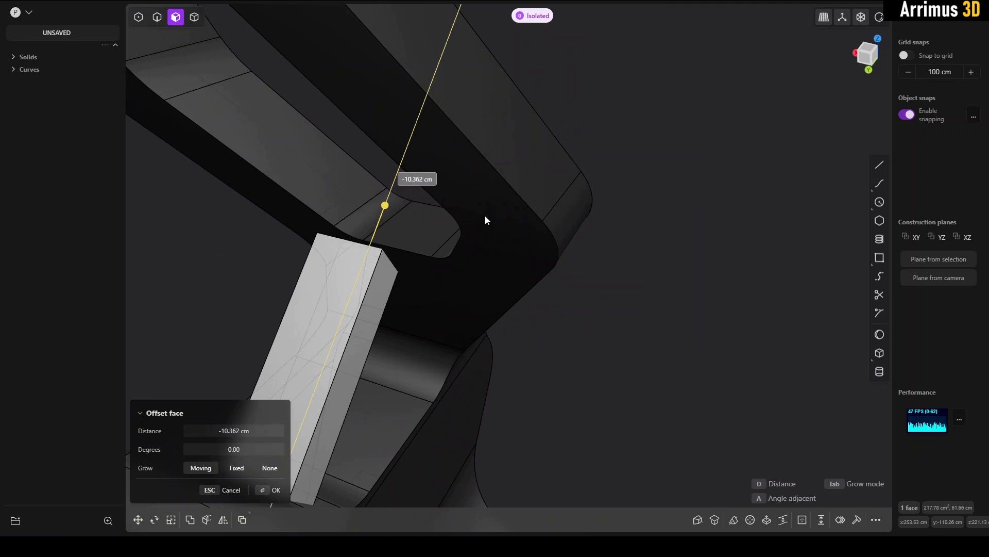
left_click(485, 217)
right_click(574, 256)
Step: Fillet the strut's four long edges by about 8.8 cm
middle_click_drag(574, 257, 485, 230)
key("2")
left_click_drag(567, 251, 535, 346)
key("b")
middle_click_drag(528, 242, 576, 257)
key("d")
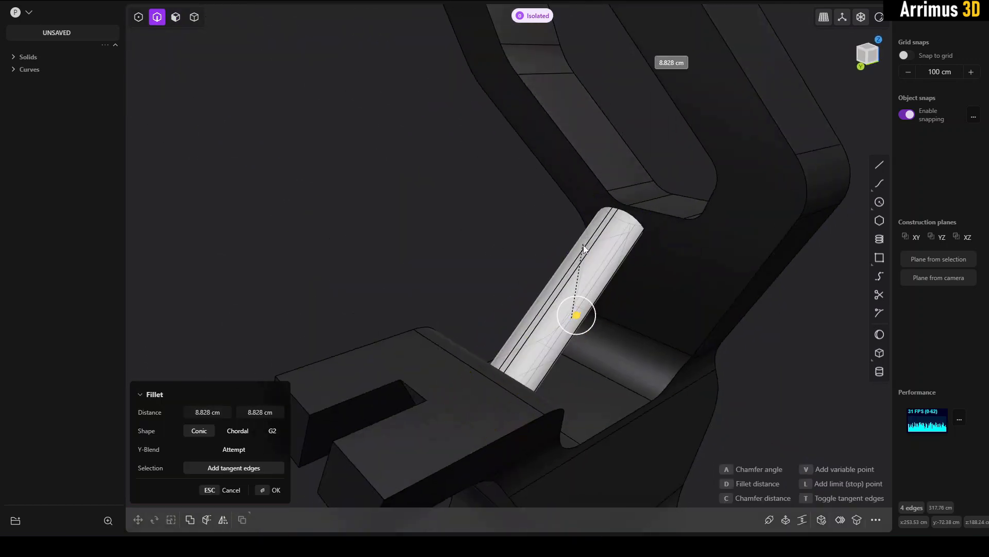
left_click(584, 254)
right_click(583, 253)
Step: Union the strut with the leg solid
key("4")
left_click_drag(465, 190, 608, 276)
key("q")
key("Return")
Step: Fillet the short edge where the strut meets the leg's shoulder by about 2.1 cm
key("2")
key("b")
key("Escape")
middle_click_drag(470, 203, 428, 244)
left_click(424, 262)
key("b")
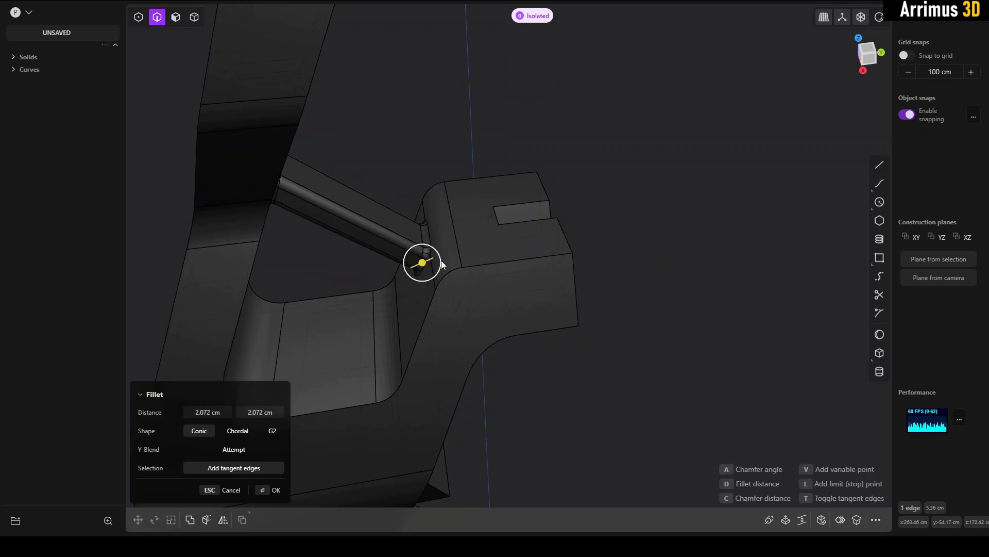
key("Return")
Step: Delete the leftover profile curve of the strut
middle_click_drag(519, 278, 582, 258)
key("4")
key("2")
left_click(327, 218)
key("x")
Step: Mirror the finished leg in positive Y and mirror it again in X to rebuild the full set of legs
key("4")
middle_click_drag(326, 218, 350, 203)
left_click(557, 287)
key("alt+x")
key("y")
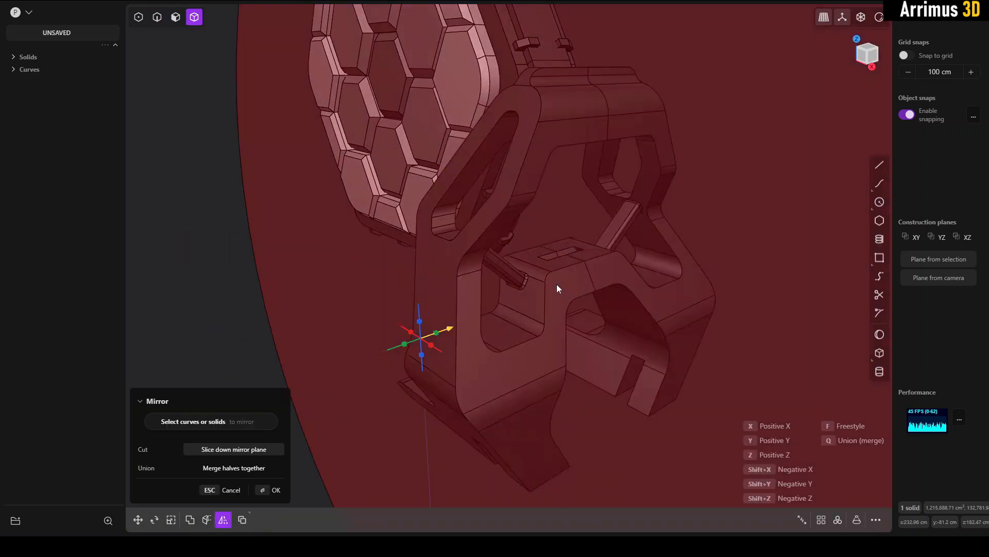
key("Return")
key("alt+x")
key("x")
key("Return")
left_click(746, 214)
Step: Select all the honeycomb cell solids of the panel, check them in isolation and show the whole model again
middle_click_drag(480, 198, 563, 248, "shift")
scroll(563, 247, "down", 4)
middle_click_drag(631, 205, 608, 200)
left_click_drag(355, 106, 569, 342)
scroll(457, 187, "up", 2)
left_click_drag(539, 173, 421, 304)
left_click(373, 274, "shift")
left_click(362, 222, "shift")
left_click(375, 165, "shift")
left_click(412, 129, "shift")
left_click(469, 115, "shift")
left_click(515, 124, "shift")
left_click(550, 161, "shift")
key("slash")
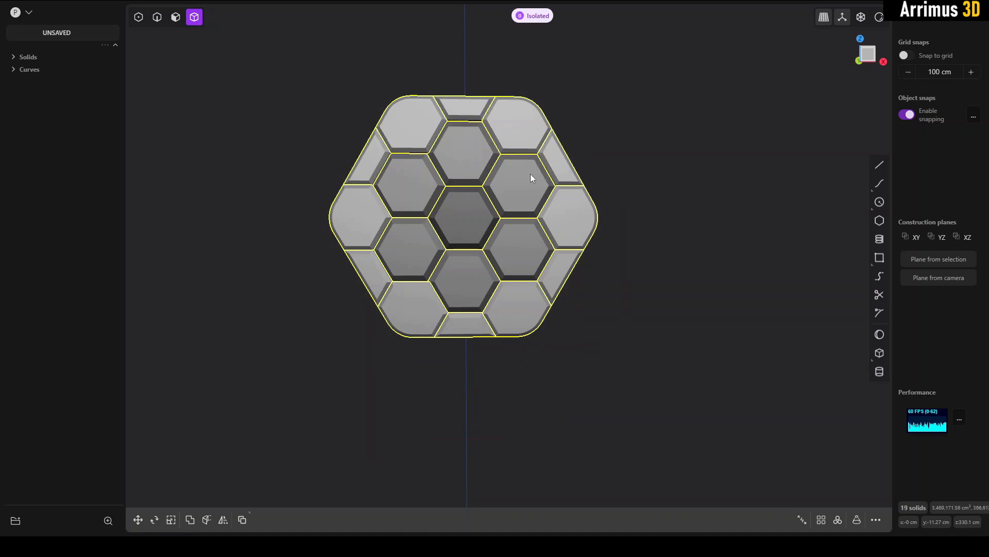
key("slash")
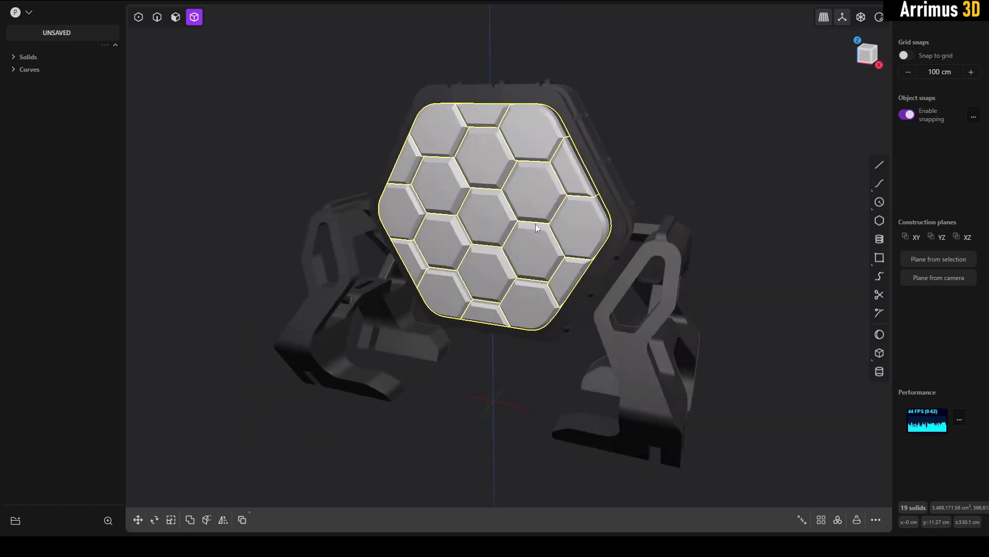
Step: Assign a red material to the selected honeycomb cells
key("m")
left_click(240, 210)
left_click(301, 222)
right_click(332, 168)
left_click(674, 137)
Step: In front view, draw a vertical line about 40 cm long across the connector bar between the frame and the leg
middle_click_drag(639, 135, 618, 196)
scroll(617, 218, "up", 5)
left_click(621, 195)
key("KP_1")
scroll(615, 166, "up", 7)
left_click(616, 165)
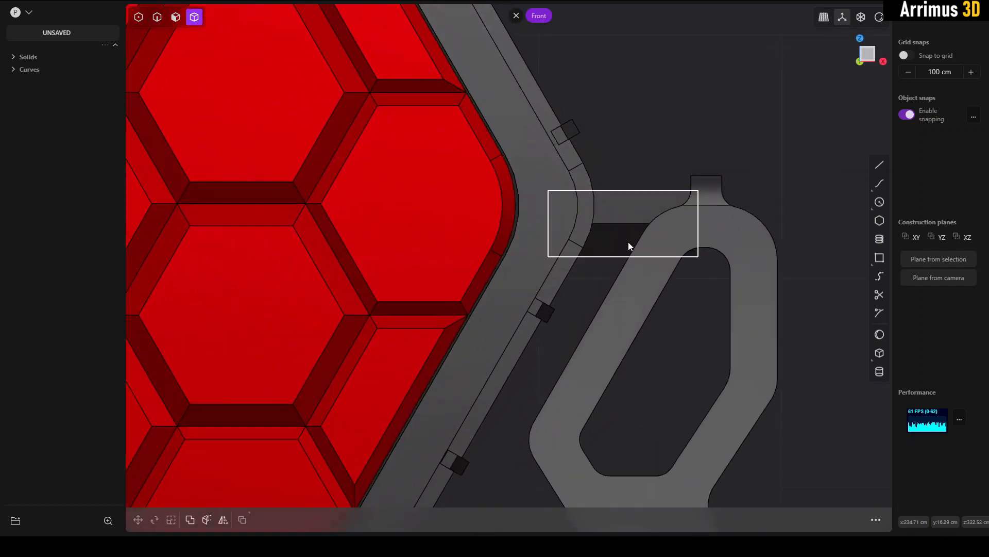
key("shift+a")
left_click(606, 267)
left_click(606, 169)
right_click(639, 157)
Step: Cut the connector bar in two with the vertical line
scroll(638, 155, "up", 2)
key("2")
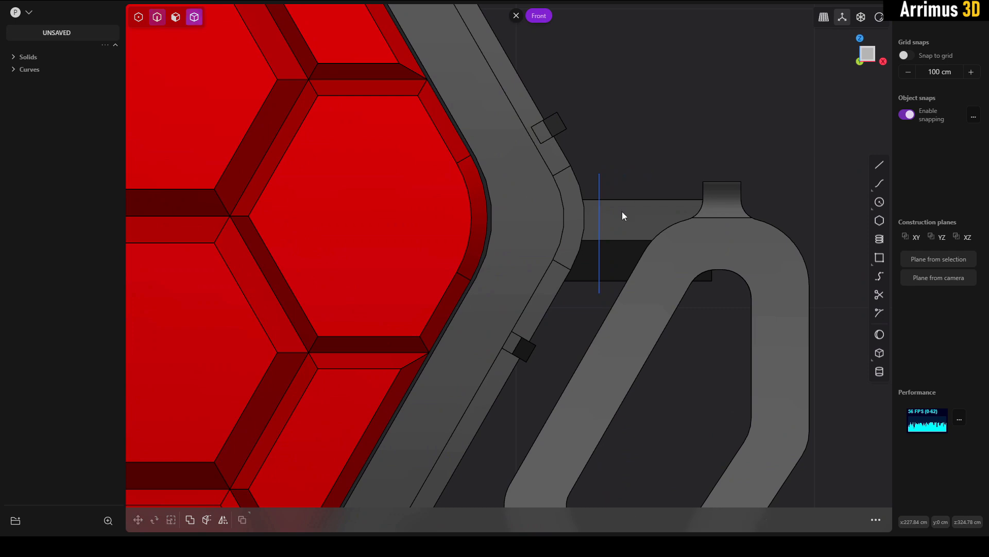
scroll(615, 207, "up", 5)
key("4")
left_click(616, 205)
key("c")
left_click(592, 182)
right_click(622, 168)
Step: Move the cutting line about 3.4 cm toward the leg and cut the connector bar with it again
key("2")
left_click(585, 177)
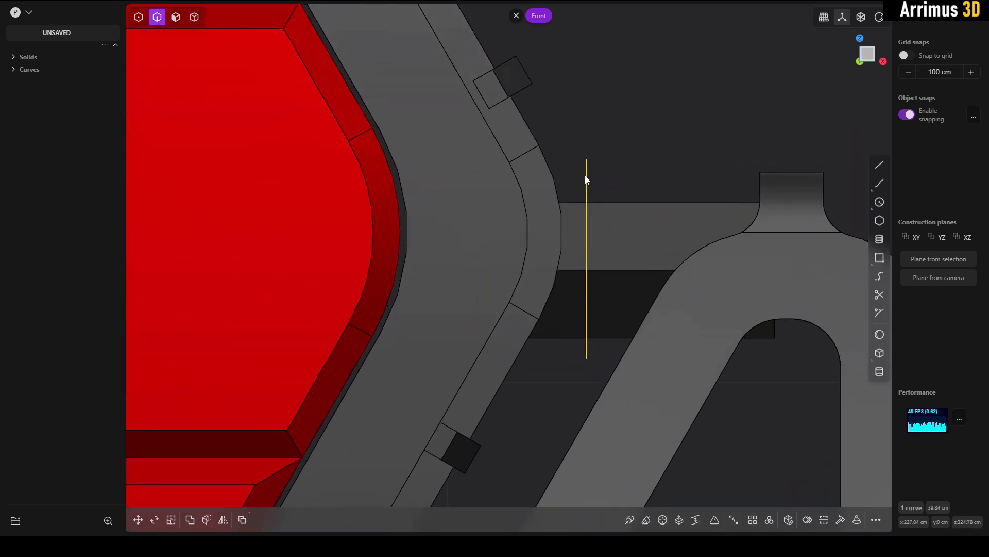
key("g")
left_click(612, 184)
key("4")
left_click(632, 222)
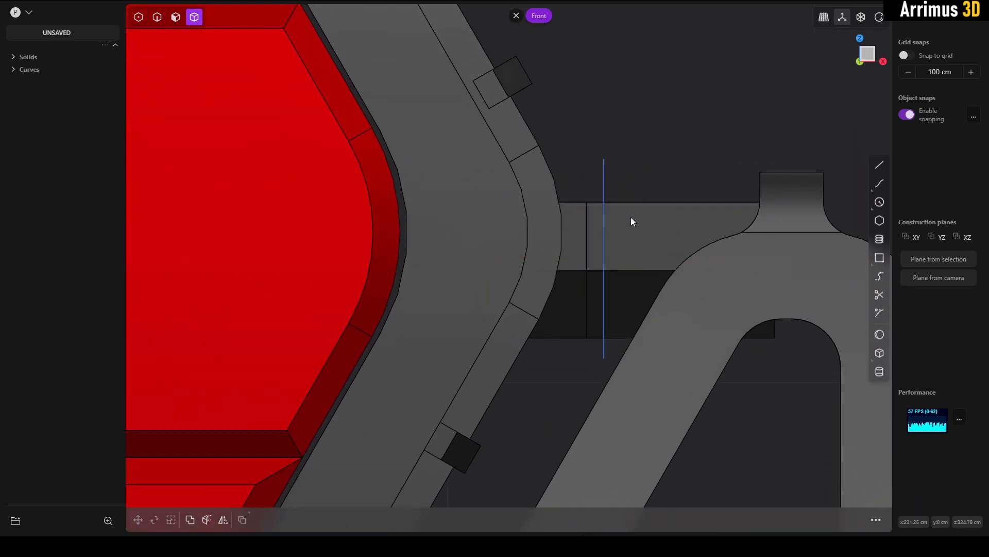
key("c")
left_click(605, 187)
right_click(636, 172)
Step: Delete the cutting line and the thin connector slice between the two cuts
key("2")
left_click_drag(627, 166, 592, 180)
key("x")
scroll(608, 179, "up", 3)
key("4")
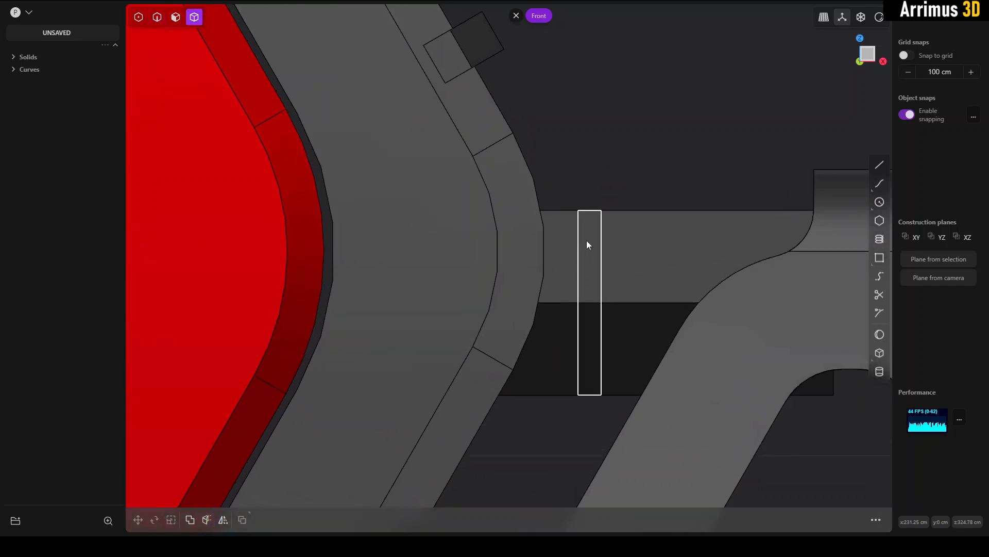
left_click(583, 241)
key("x")
Step: Isolate the connector block at the frame and create a short centred cylinder on its hexagonal end face
left_click(562, 245)
key("slash")
middle_click_drag(655, 255, 603, 263)
left_click(752, 304)
middle_click_drag(867, 350, 857, 356)
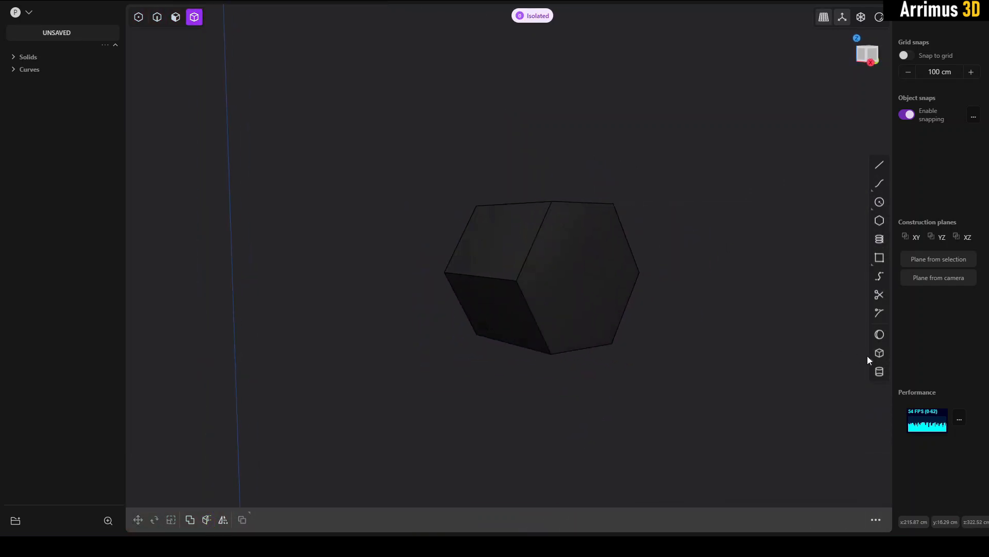
left_click(880, 371)
left_click(585, 275)
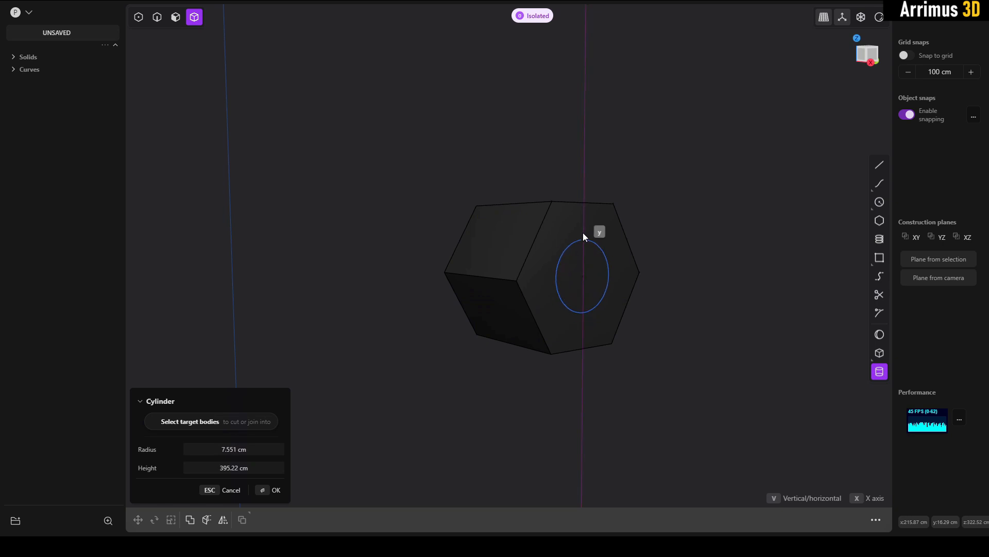
left_click(583, 226)
left_click(604, 228)
Step: Show the whole model again and assign a light grey material to the new cylinder
key("slash")
middle_click_drag(600, 225, 642, 220)
left_click(516, 242)
key("m")
left_click(221, 212)
key("Escape")
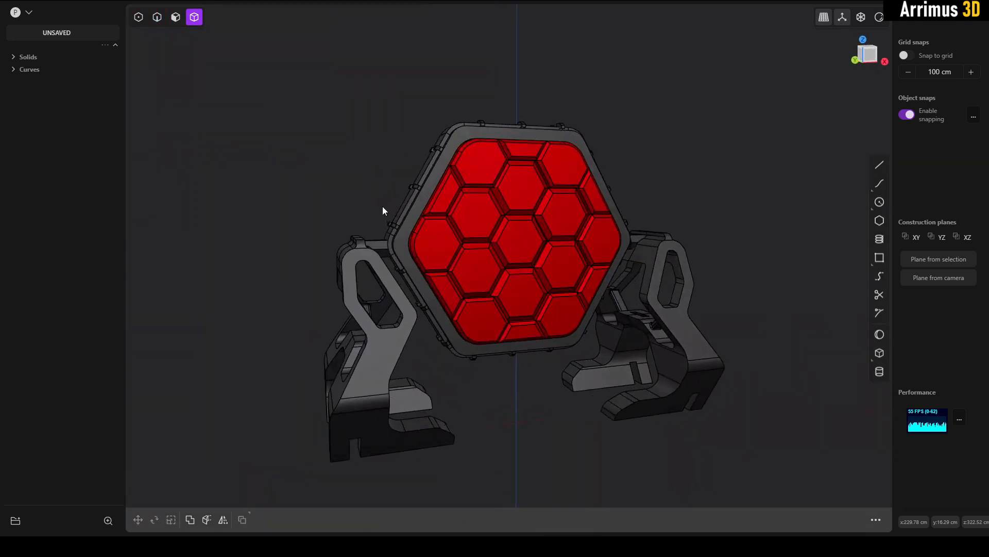
Step: Mirror the leg, its split connector and the cylinder in X to rebuild the opposite side
middle_click_drag(382, 210, 726, 230)
scroll(726, 230, "up", 3)
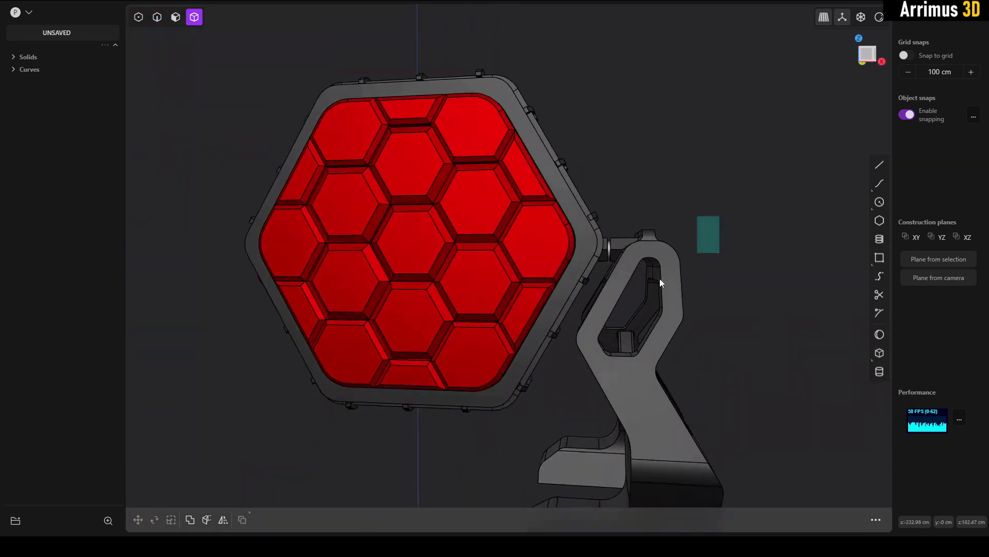
left_click_drag(673, 278, 612, 282)
scroll(609, 261, "up", 4)
left_click_drag(632, 186, 602, 224, "shift")
key("alt+x")
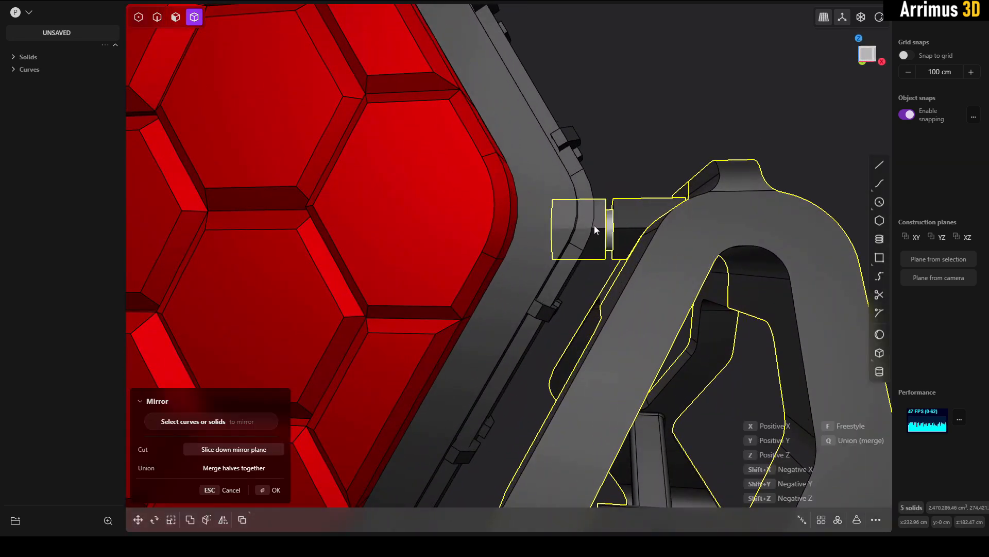
key("Escape")
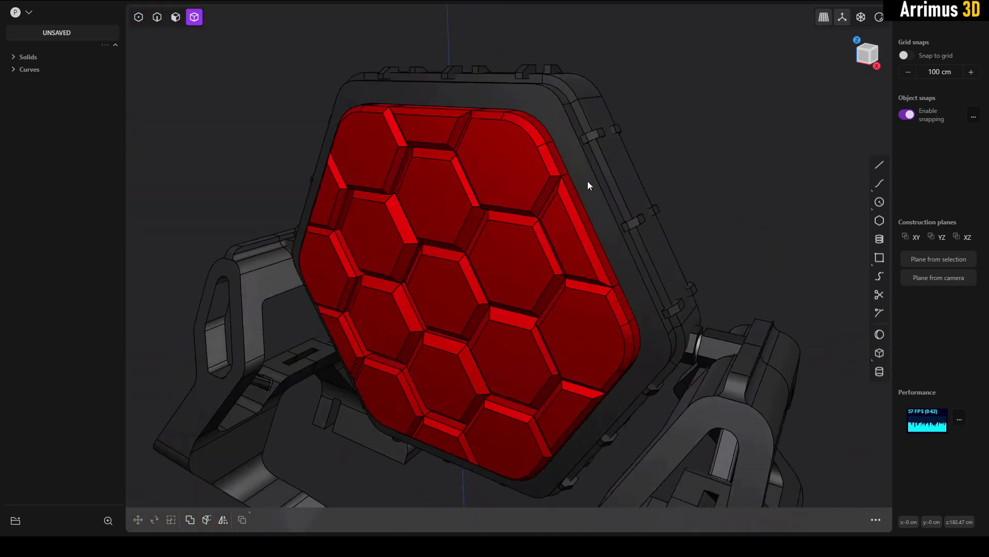
Step: Bevel the outer front edge of the hexagonal frame
key("2")
scroll(589, 175, "up", 3)
left_click(598, 171)
key("b")
middle_click_drag(650, 164, 630, 103)
left_click(694, 154)
scroll(631, 103, "up", 2)
key("c")
left_click(627, 97)
right_click(628, 98)
Step: Offset the outlines of three outer side faces of the frame inward by about 13.5 cm
middle_click_drag(653, 151, 534, 297)
key("3")
left_click(608, 150)
key("o")
left_click(534, 297)
middle_click_drag(646, 169, 637, 138)
key("o")
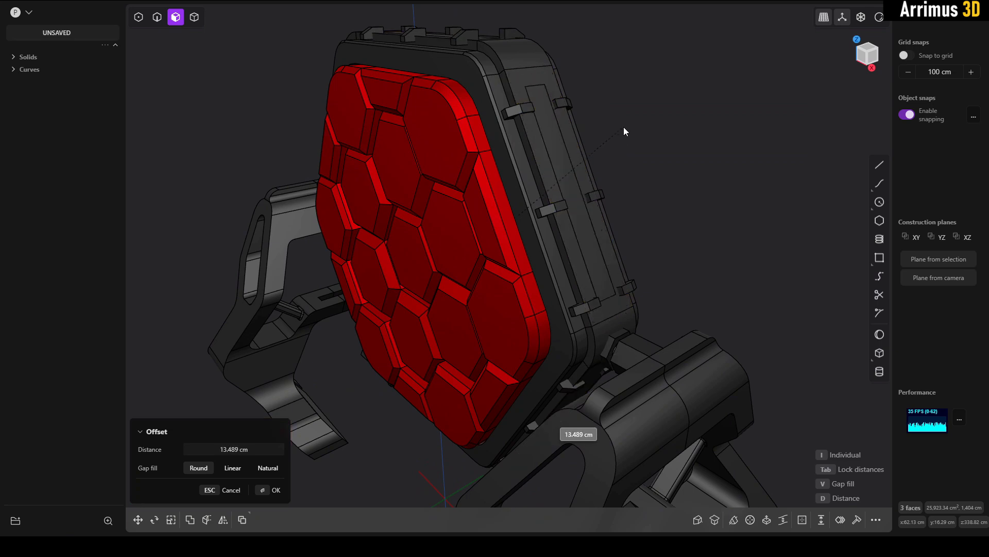
left_click(626, 130)
Step: Offset the three inset strip faces on the frame's sides outward by about 5.1 cm
middle_click_drag(645, 128, 608, 147)
left_click(550, 137)
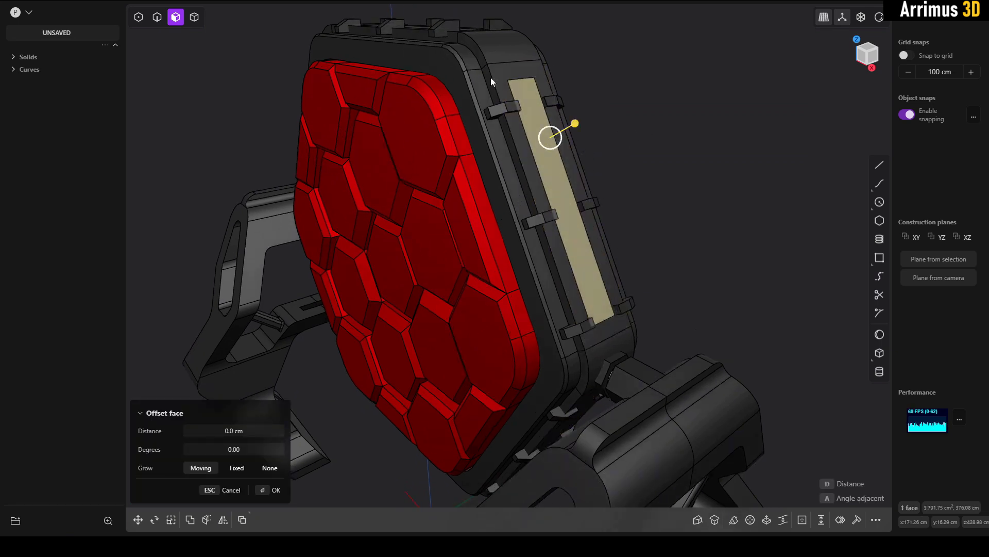
middle_click_drag(511, 93, 463, 49)
left_click(463, 49, "shift")
middle_click_drag(607, 311, 645, 153)
left_click(505, 298, "shift")
scroll(564, 247, "down", 8)
scroll(581, 171, "up", 6)
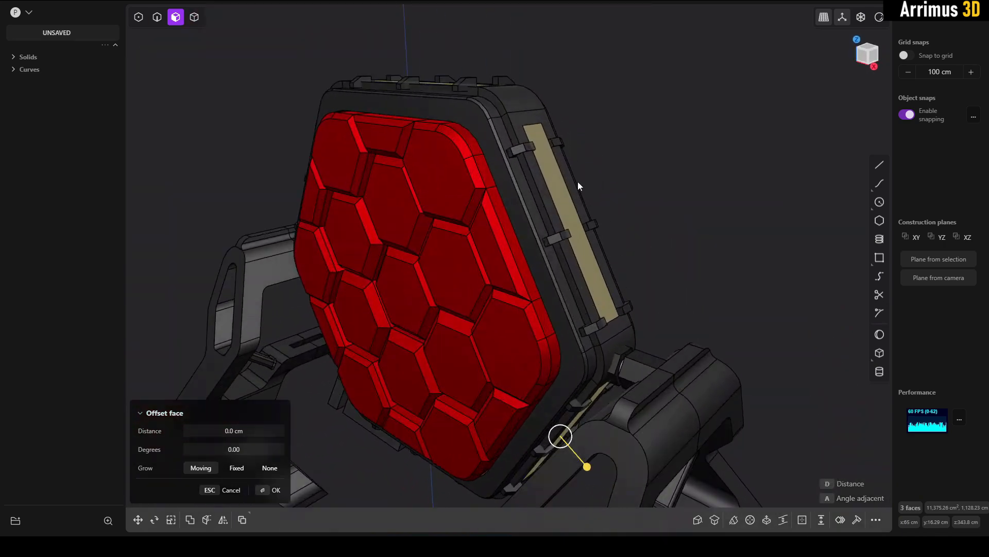
key("d")
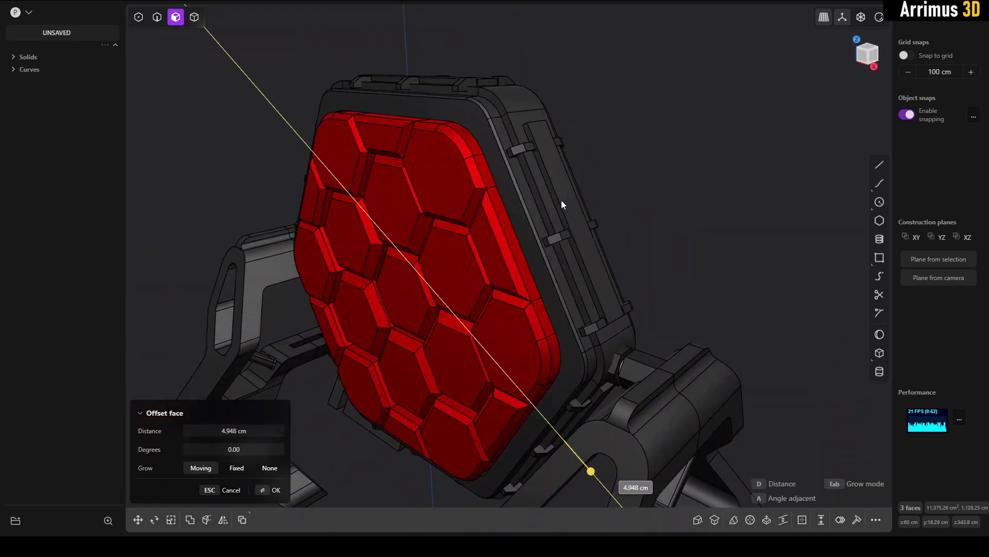
left_click(561, 200)
scroll(562, 199, "up", 4)
Step: Set the face offset's angle to 0 degrees and finish the strip offset
key("a")
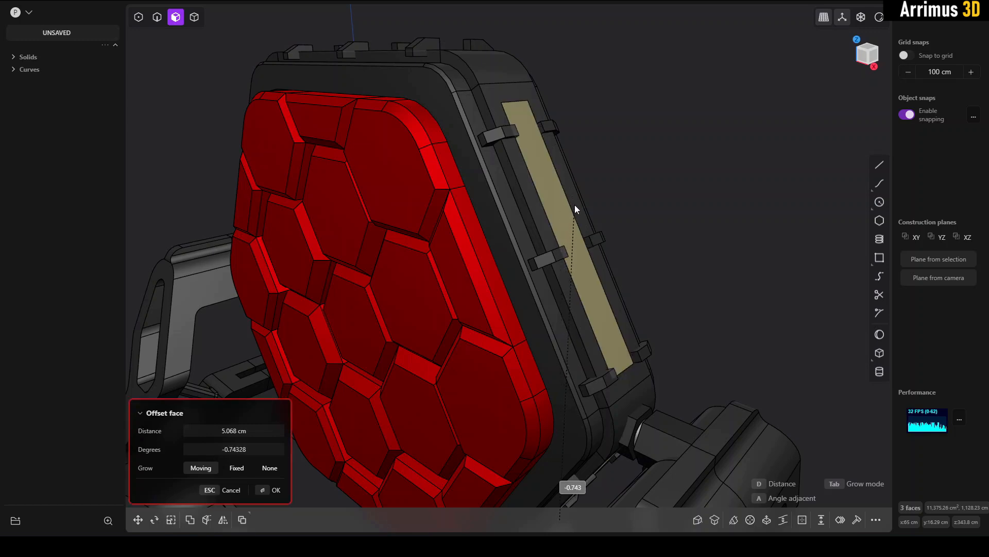
left_click(573, 206)
left_click(252, 448)
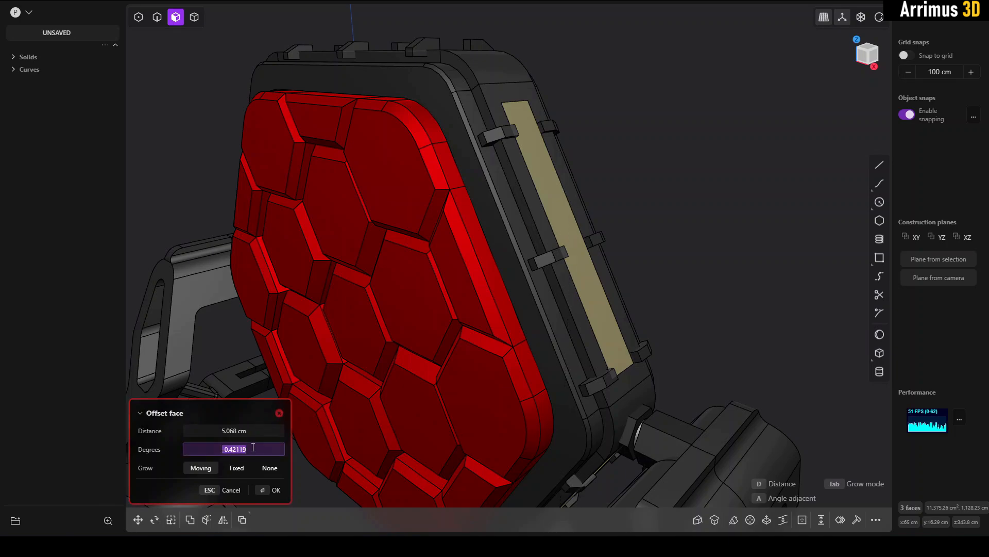
type("0")
key("Return")
right_click(672, 232)
Step: Isolate the frame and offset the inner edge loop of its front face to outline a narrow inner rim
middle_click_drag(672, 232, 645, 199)
key("4")
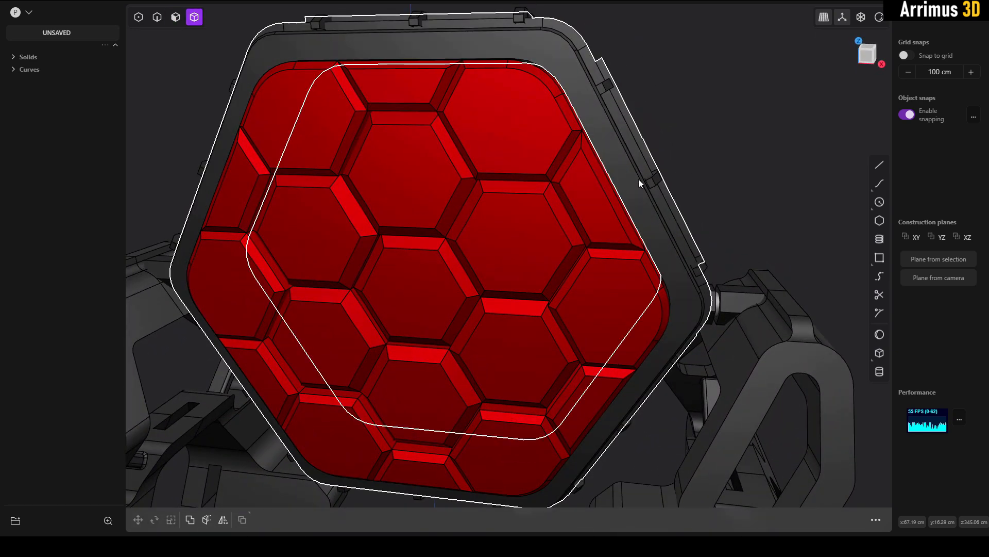
left_click(641, 179)
key("slash")
middle_click_drag(689, 162, 884, 265)
left_click(703, 160)
middle_click_drag(892, 363, 590, 233)
key("2")
left_click(587, 235)
key("f")
double_click(583, 218)
key("o")
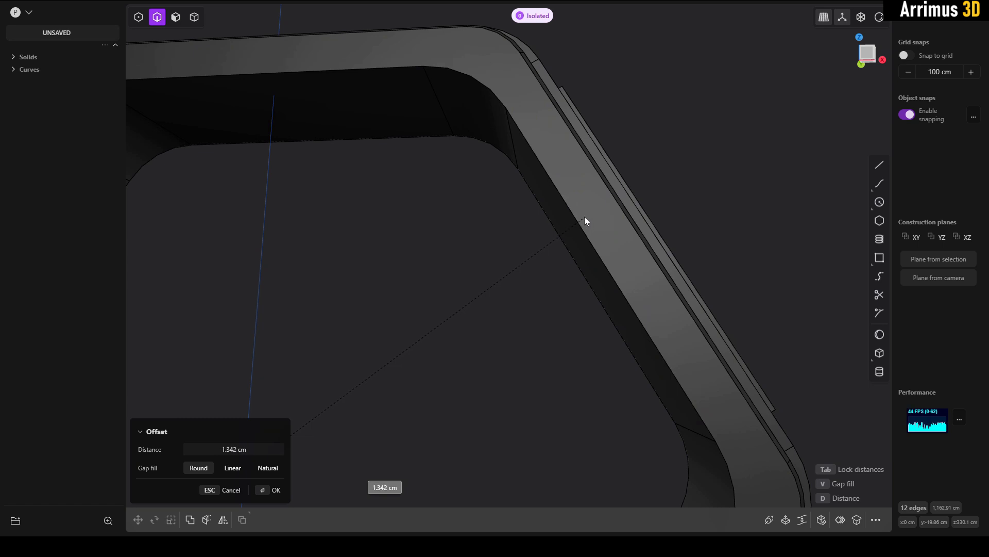
left_click(589, 213)
left_click(703, 175)
middle_click_drag(641, 204, 585, 227)
key("3")
left_click(584, 227)
key("d")
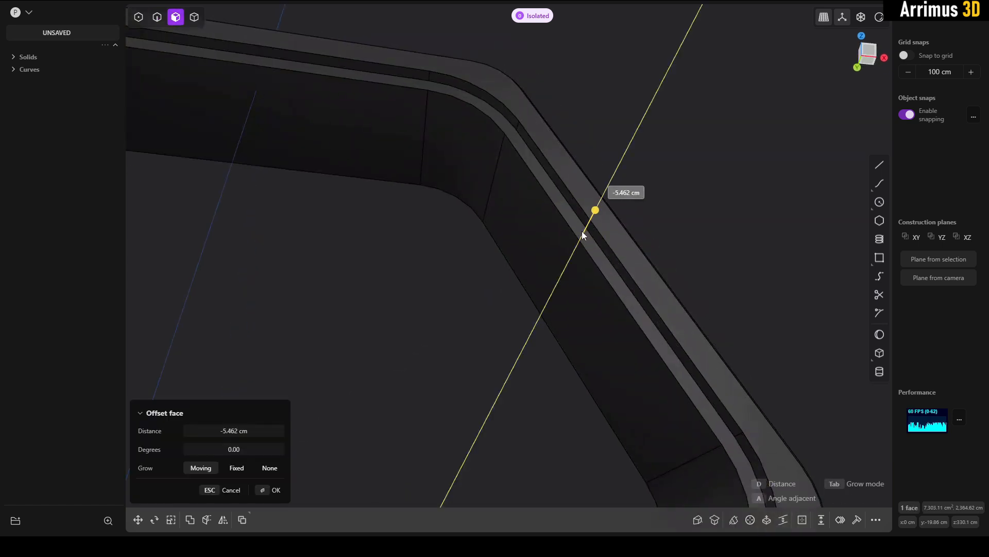
key("Escape")
left_click(646, 239)
middle_click_drag(646, 240, 621, 236)
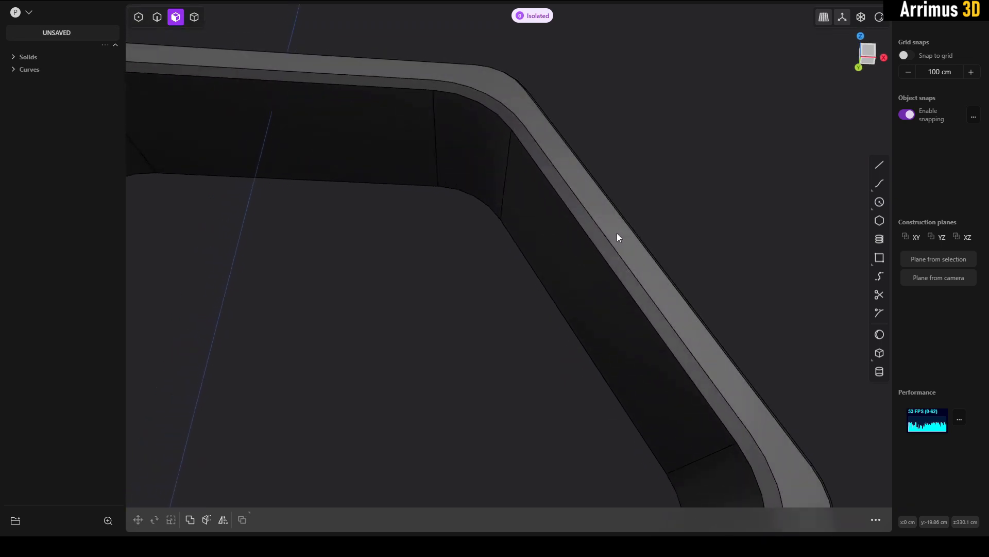
Step: Offset the narrow inner rim face into the frame to recess it, and show the whole model again
left_click(591, 236)
key("d")
left_click(588, 248)
left_click(672, 218)
key("slash")
middle_click_drag(672, 218, 633, 306)
Step: Offset the upper face of the notch in the leg's foot into the solid to deepen it
scroll(636, 276, "down", 8)
scroll(600, 247, "up", 2)
scroll(664, 329, "up", 3)
left_click(614, 341)
middle_click_drag(616, 175, 635, 205)
key("d")
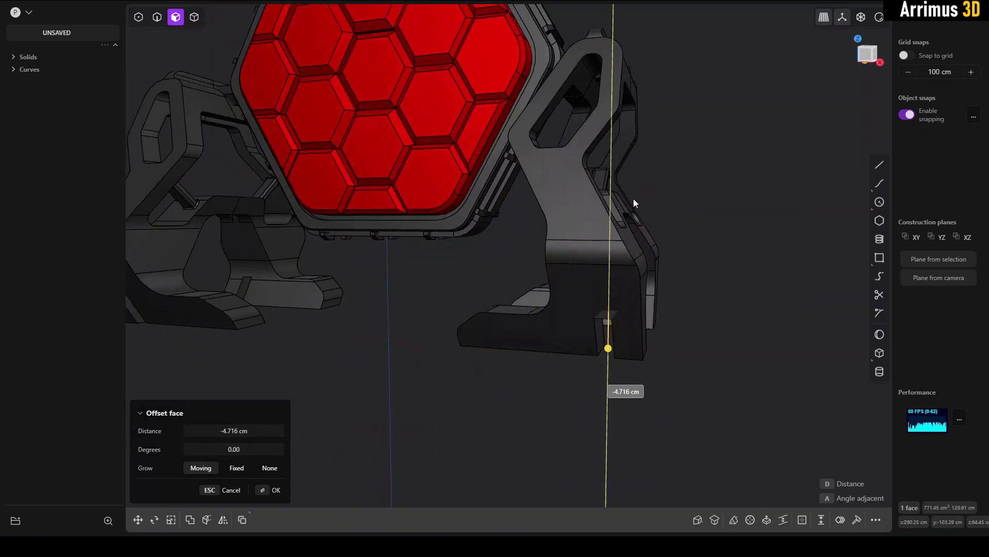
left_click(633, 130)
left_click(639, 130)
Step: Offset the outer end face of the leg's foot inward to narrow the foot plate
middle_click_drag(624, 373, 593, 372)
left_click(653, 326)
key("d")
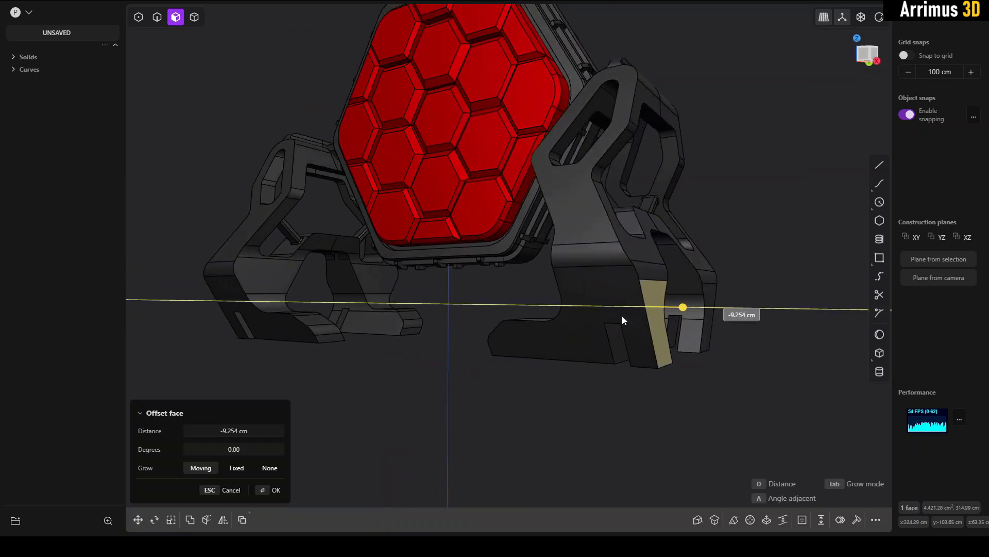
middle_click_drag(602, 320, 670, 308)
left_click(645, 290)
key("4")
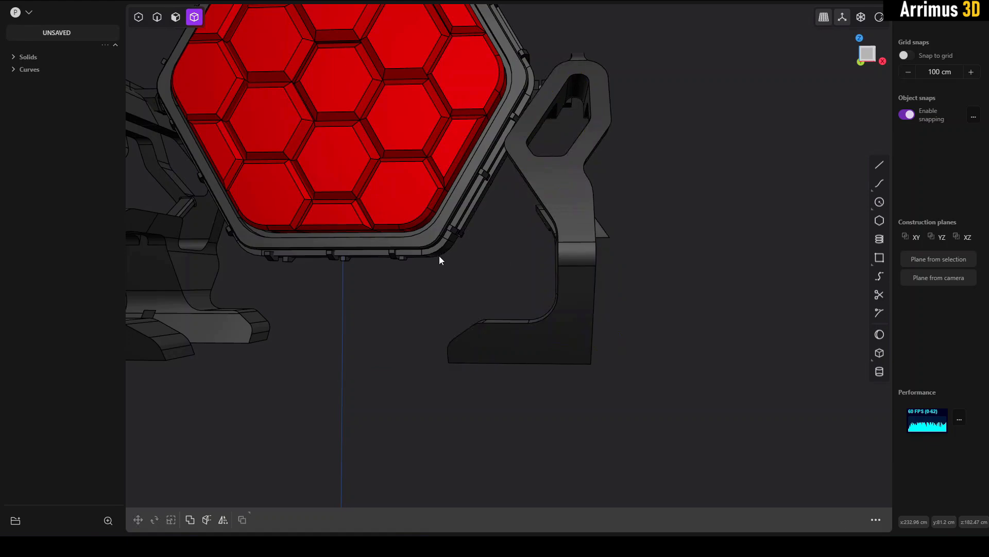
Step: Delete the outdated leg copies and mirror the edited leg along the Y axis
middle_click_drag(209, 259, 323, 283, "shift")
key("Delete")
left_click(693, 297)
middle_click_drag(693, 297, 583, 301, "shift")
key("alt+x")
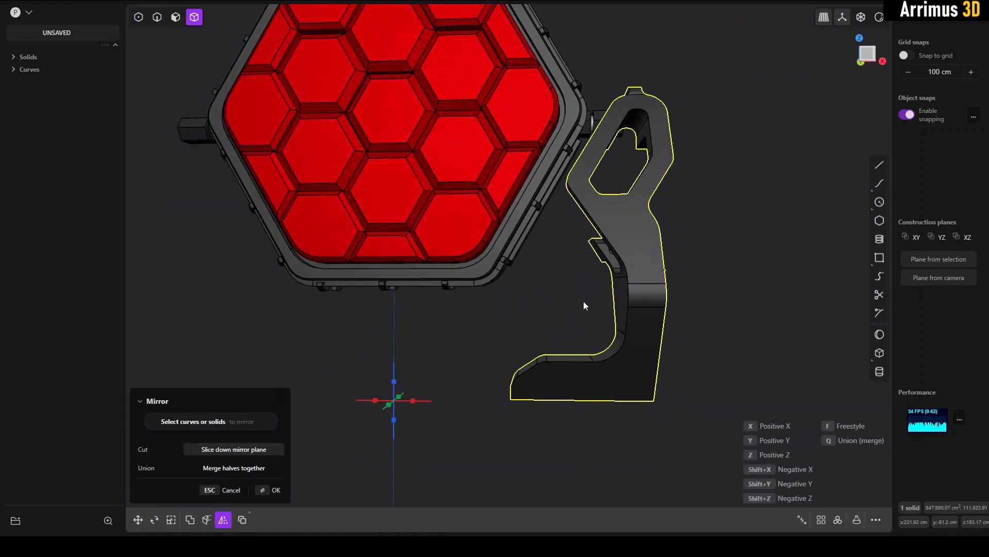
key("y")
right_click(666, 305)
middle_click_drag(666, 305, 642, 369)
key("2")
left_click(676, 348)
key("f")
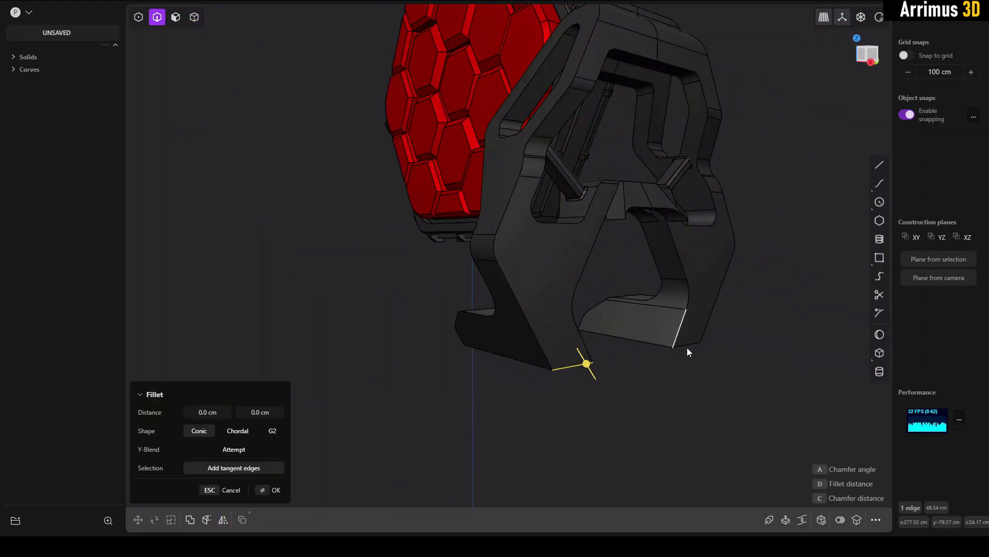
key("Escape")
middle_click_drag(697, 391, 679, 316)
key("4")
left_click(538, 353)
middle_click_drag(568, 386, 636, 389)
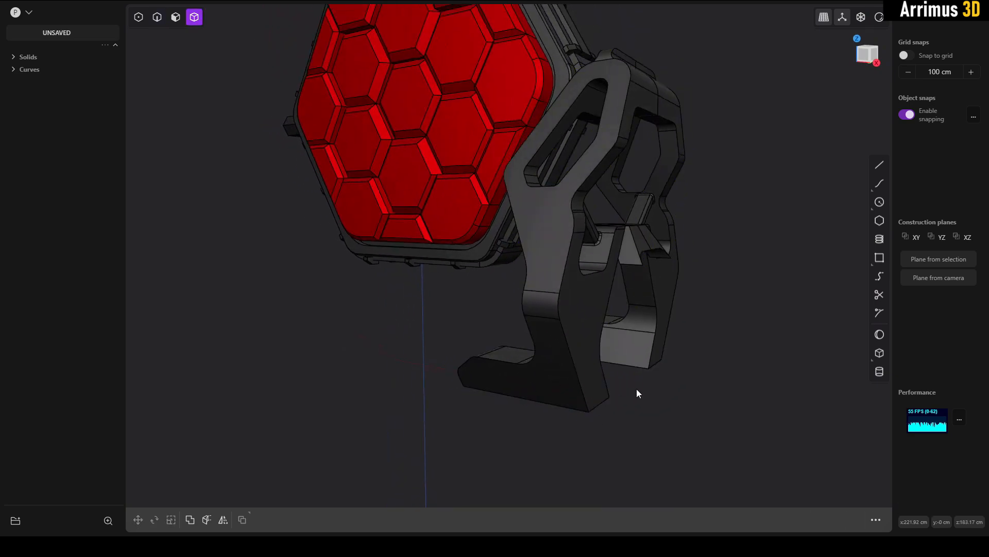
key("2")
left_click(602, 402)
key("f")
key("Escape")
Step: Fillet the end edges of the leg's foot by about 4.64 cm
middle_click_drag(691, 367, 521, 336)
left_click(521, 336)
key("f")
key("Return")
left_click(425, 408)
key("f")
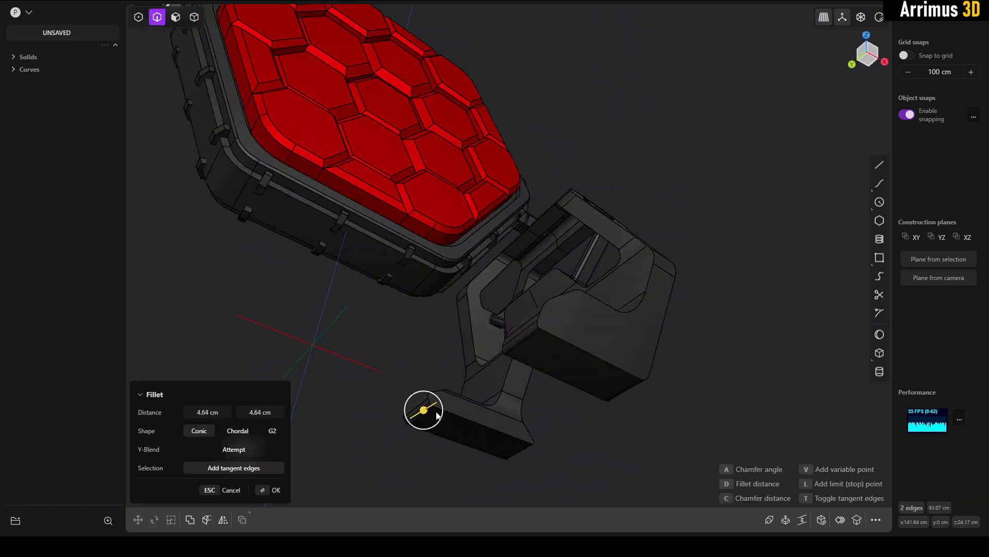
key("Return")
Step: Mirror both legs along the X axis to the opposite side of the hexagonal panel
key("4")
mouse_move(577, 373)
middle_mouse_down()
mouse_move(604, 369)
mouse_move(677, 412)
middle_mouse_up()
left_click_drag(677, 425, 608, 314)
middle_click_drag(608, 313, 610, 356)
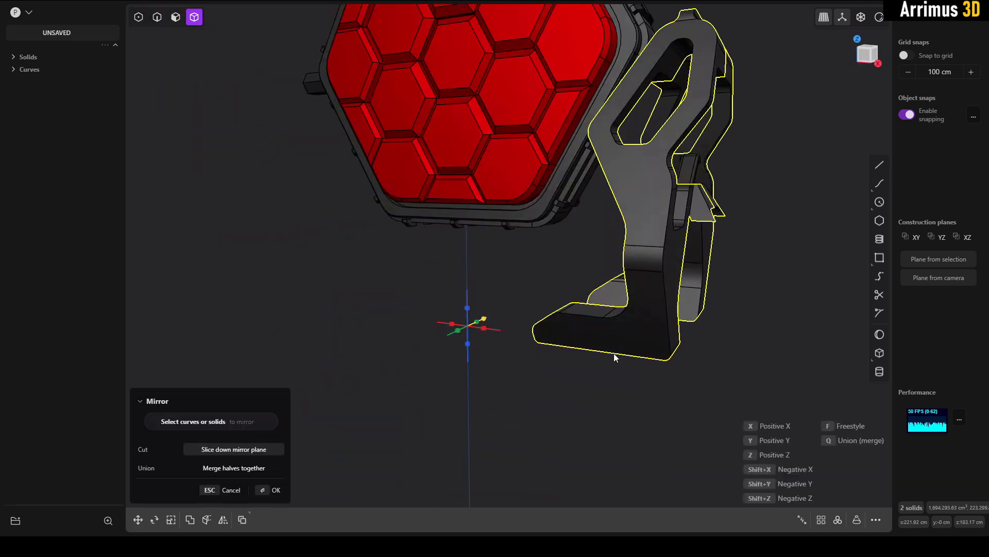
key("alt+x")
key("x")
key("Return")
Step: Apply a Boolean between the two adjoining solids near the leg's upper part and undo the last hide
middle_click_drag(710, 338, 517, 178)
key("c")
key("Escape")
left_click(524, 193, "shift")
key("q")
key("Return")
key("h")
key("ctrl+z")
Step: Mirror the combined part along the Y axis and both parts along the X axis
middle_click_drag(596, 180, 539, 283, "shift")
key("alt+x")
key("y")
key("Return")
key("alt+x")
key("x")
key("Return")
left_click(686, 221)
middle_click_drag(552, 245, 619, 279)
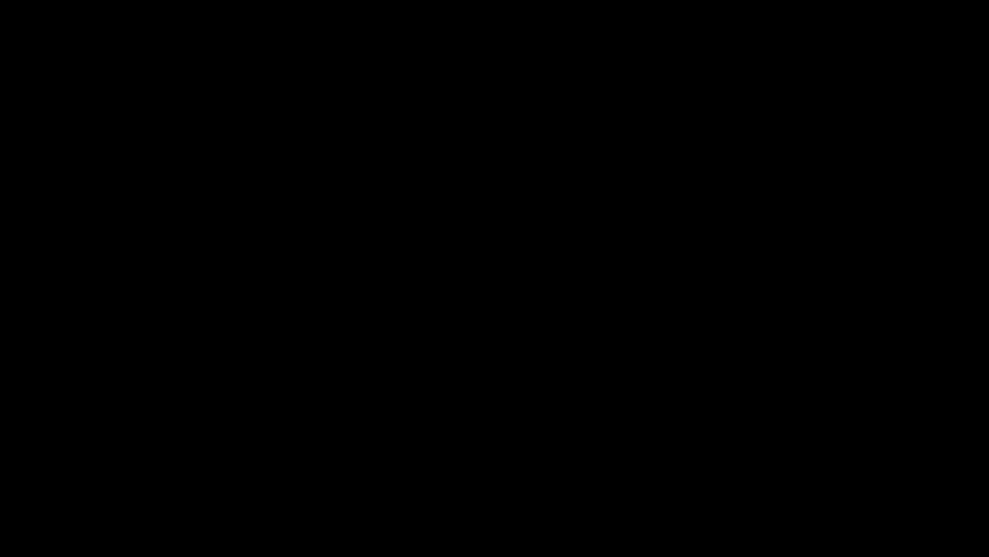